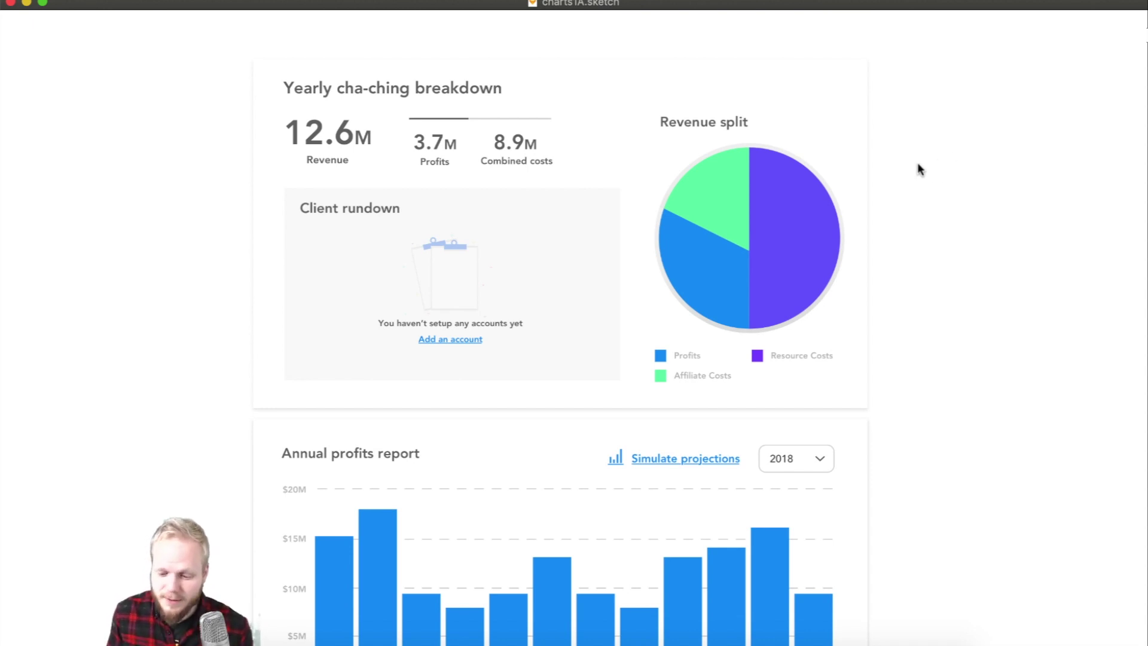
# Slide the purple right half of the pie slightly to the right
pyautogui.click(767, 236)
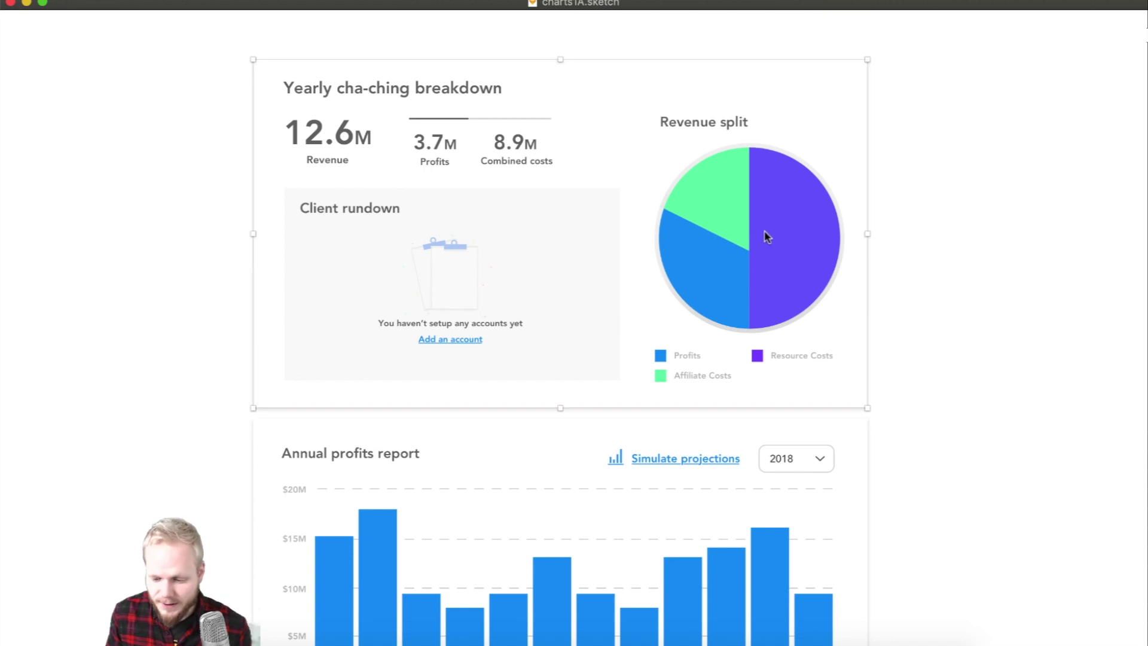
pyautogui.doubleClick(797, 223)
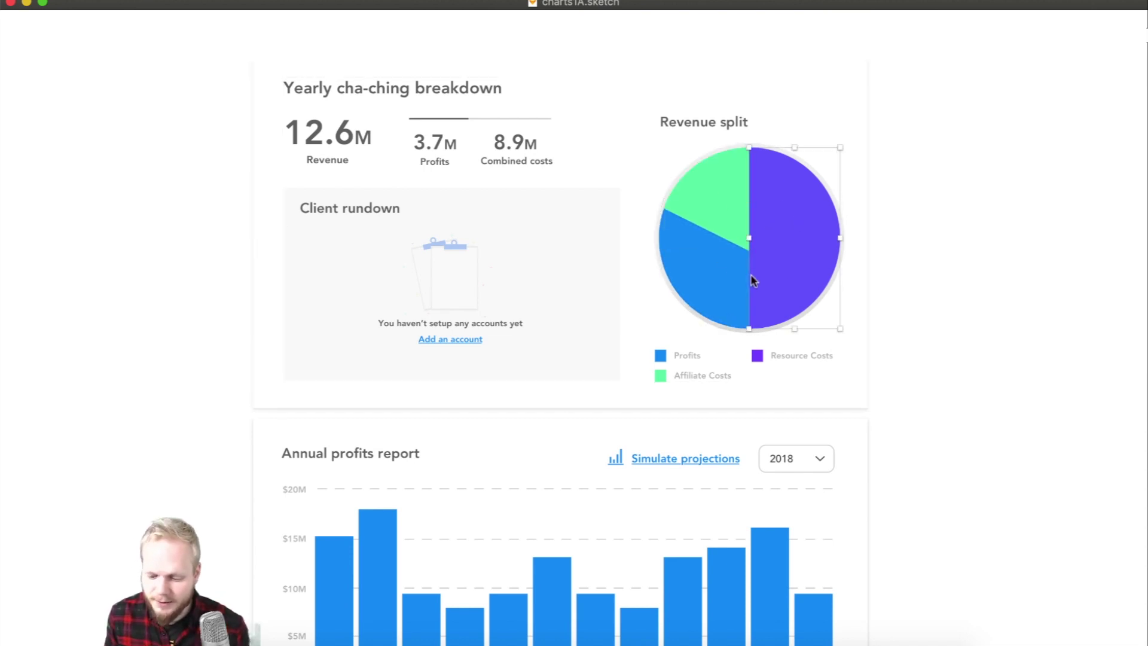
pyautogui.moveTo(789, 249); pyautogui.dragTo(791, 249)
pyautogui.click(981, 262)
# Select the whole breakdown card and bring up Sketch's view options
pyautogui.click(802, 245)
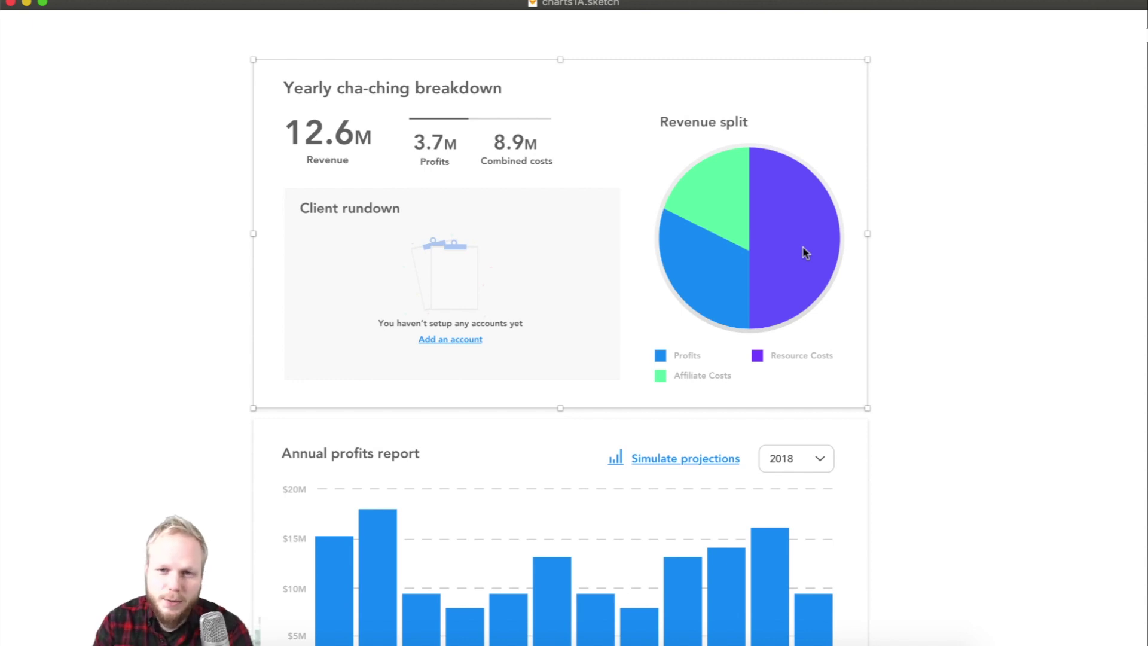
pyautogui.scroll(-1, 1003, 401)
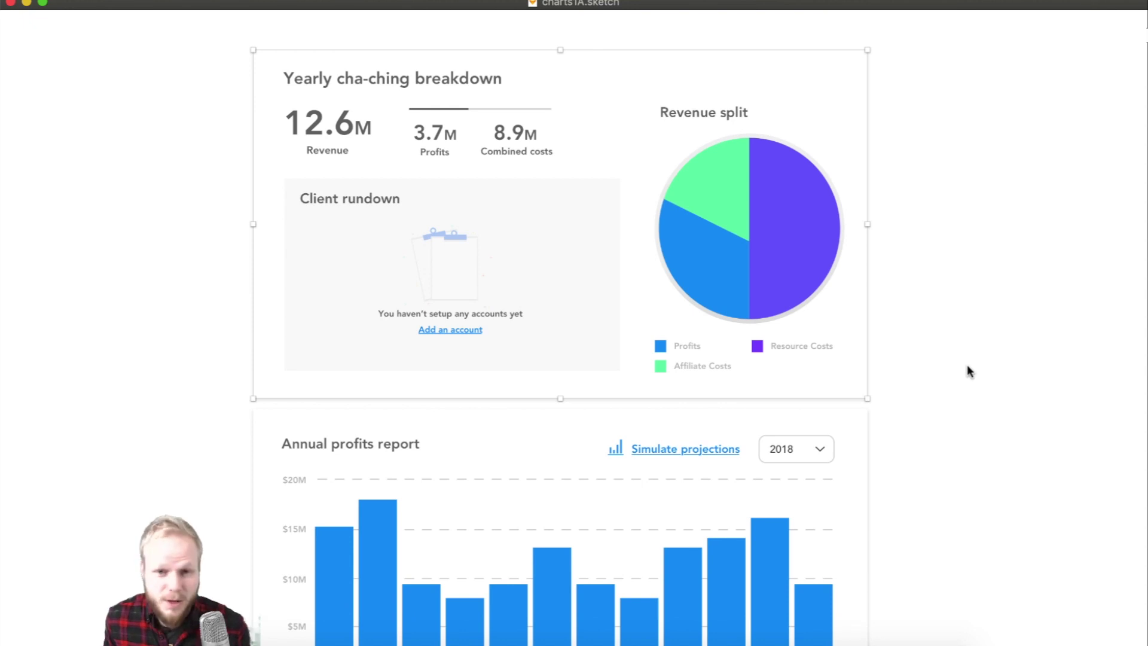
pyautogui.click(520, 1)
# Restore Sketch's full editing interface and select the breakdown card's title text
pyautogui.click(592, 189)
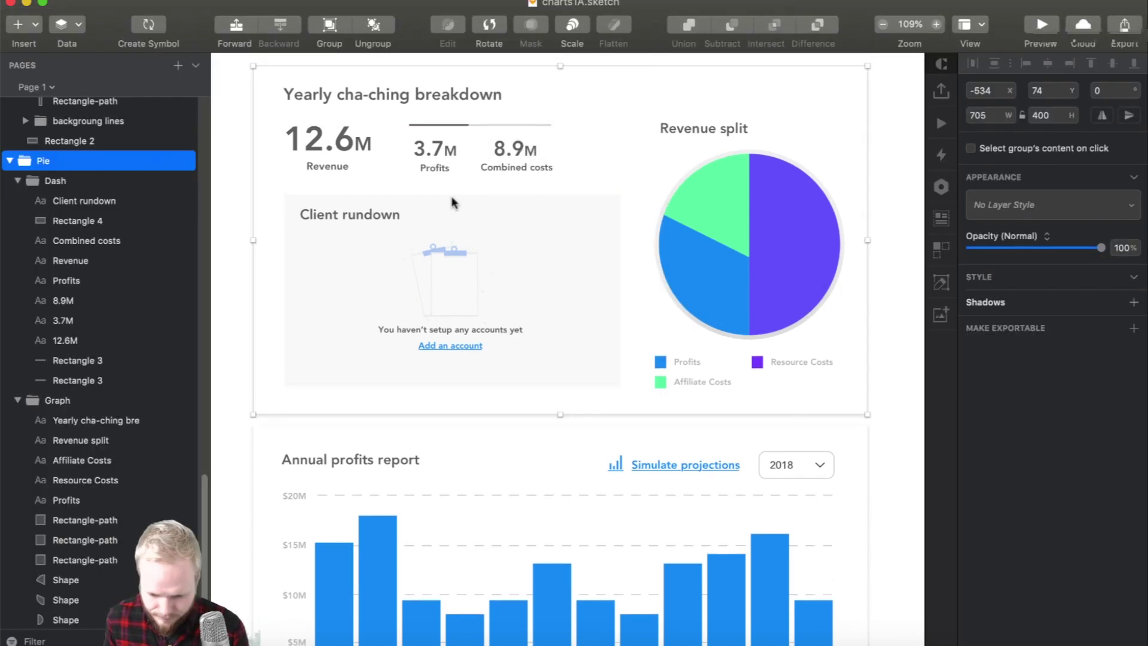
pyautogui.click(330, 125)
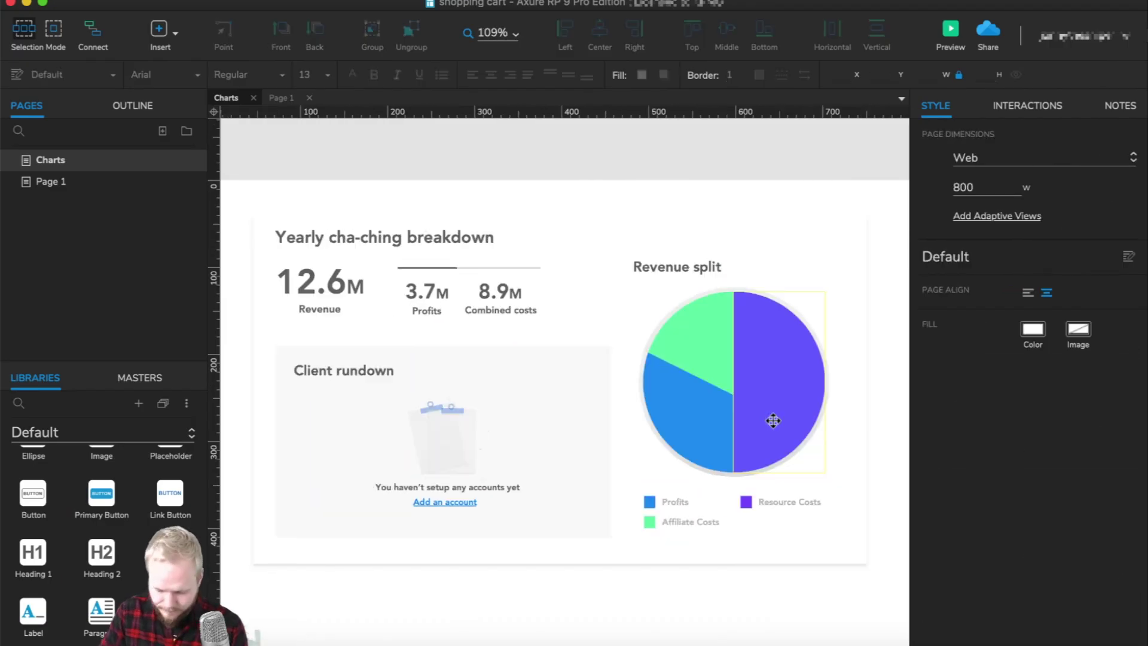
pyautogui.click(769, 418)
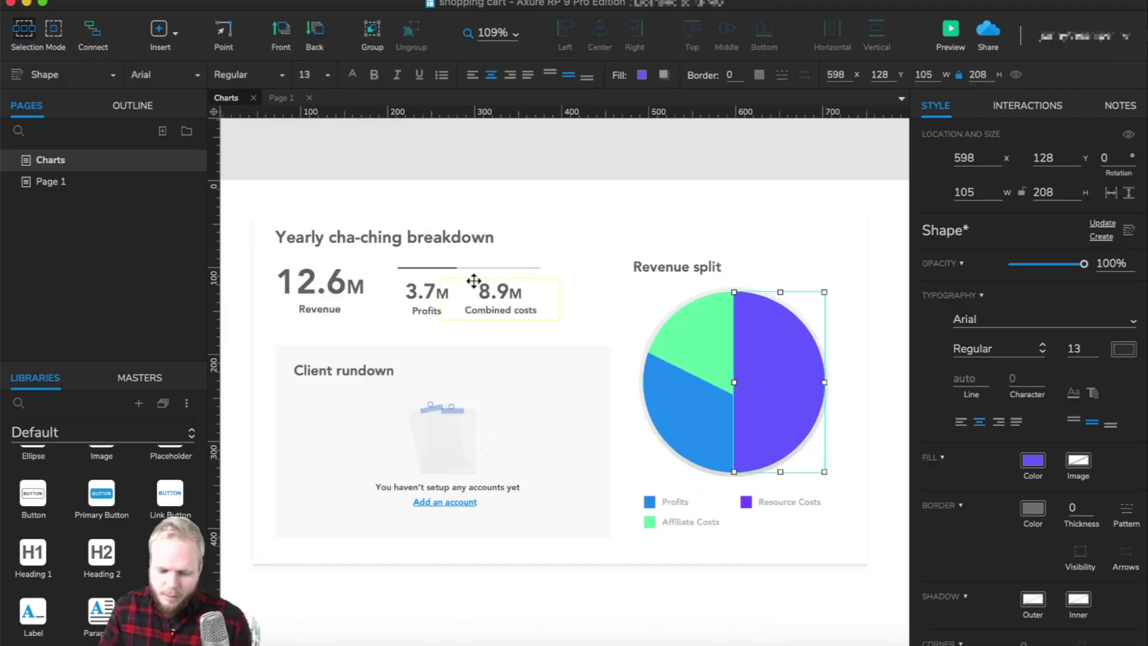
pyautogui.click(680, 156)
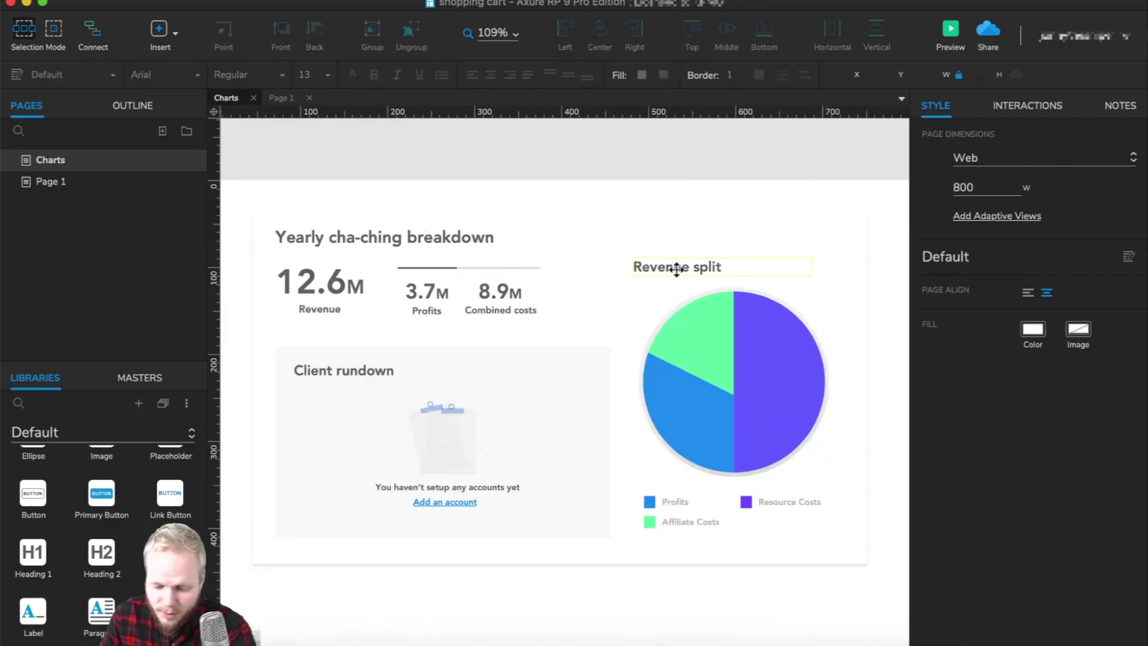
pyautogui.scroll(-1, 686, 290)
pyautogui.scroll(1, 752, 436)
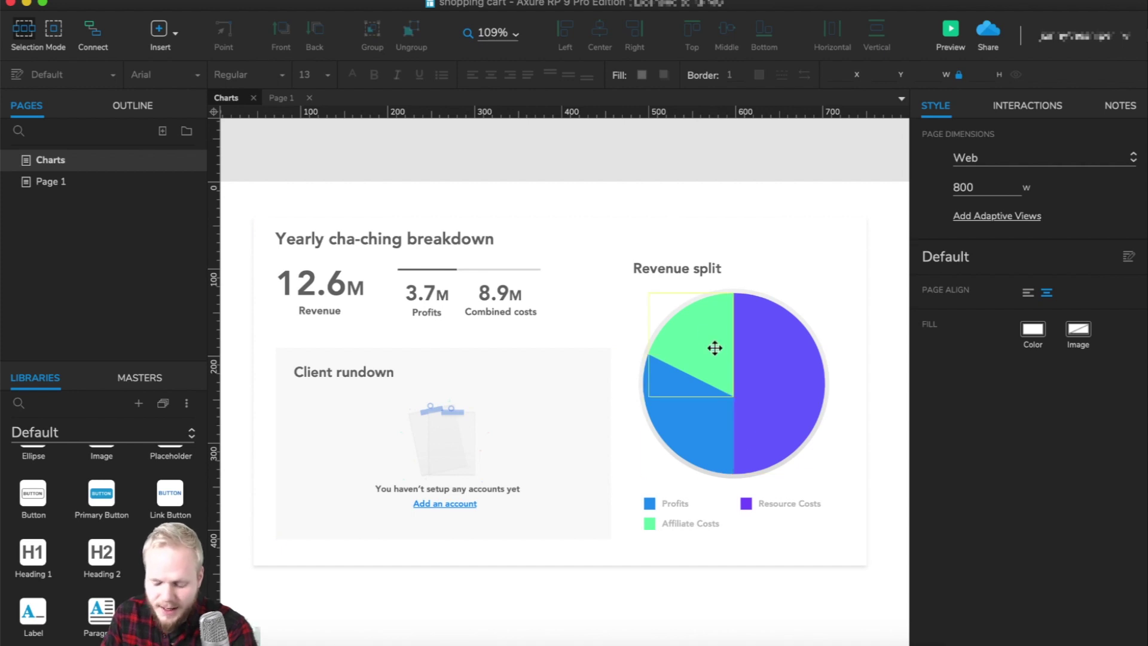
pyautogui.click(708, 412)
pyautogui.click(765, 413)
pyautogui.click(720, 340)
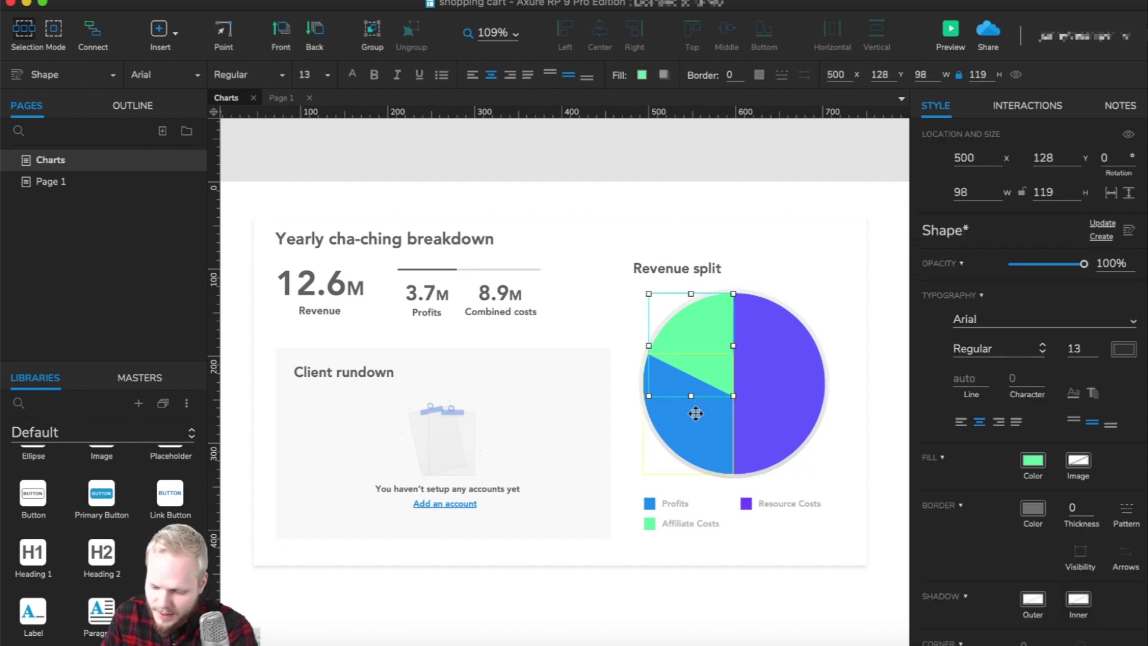
pyautogui.click(691, 410)
pyautogui.click(763, 409)
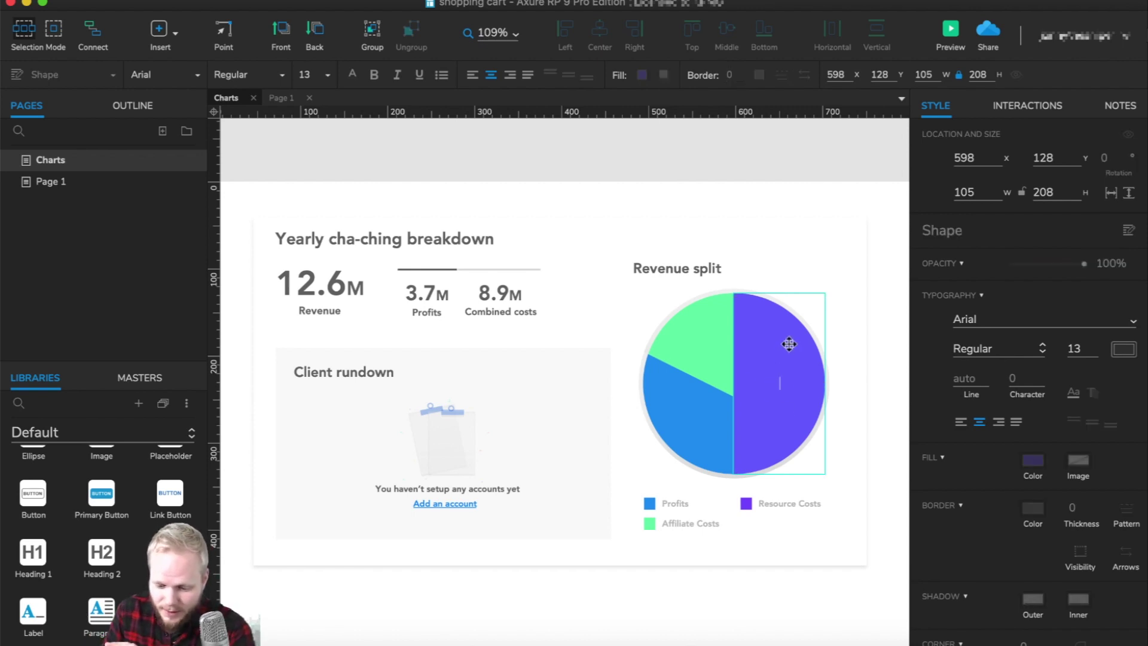
pyautogui.click(837, 371)
pyautogui.click(795, 347)
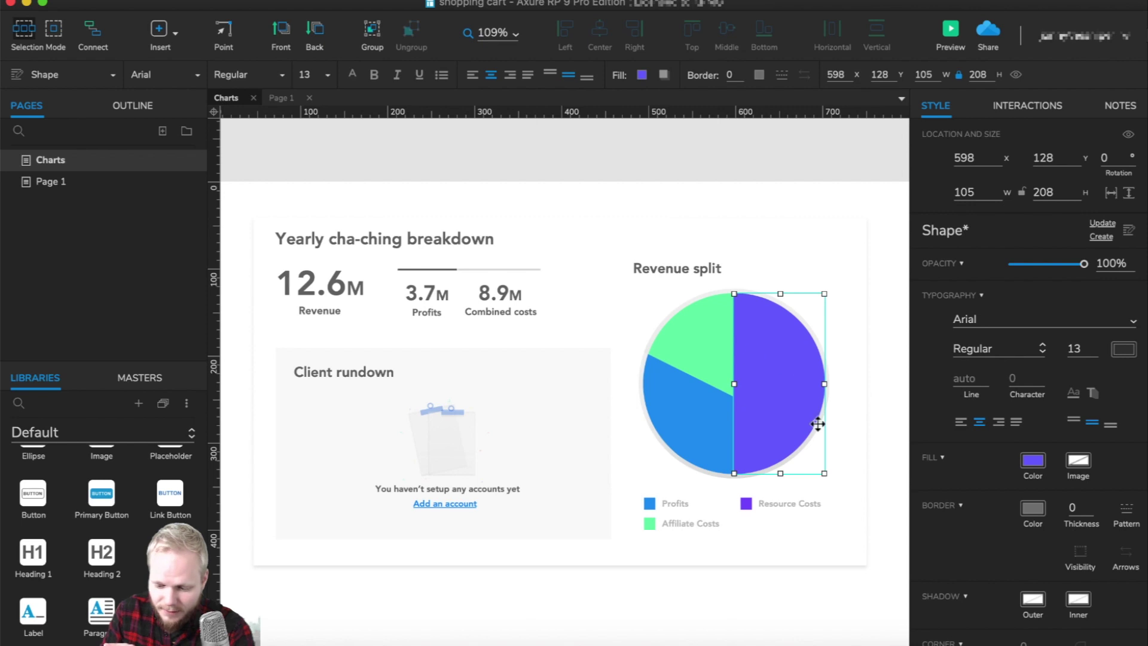
pyautogui.click(1033, 469)
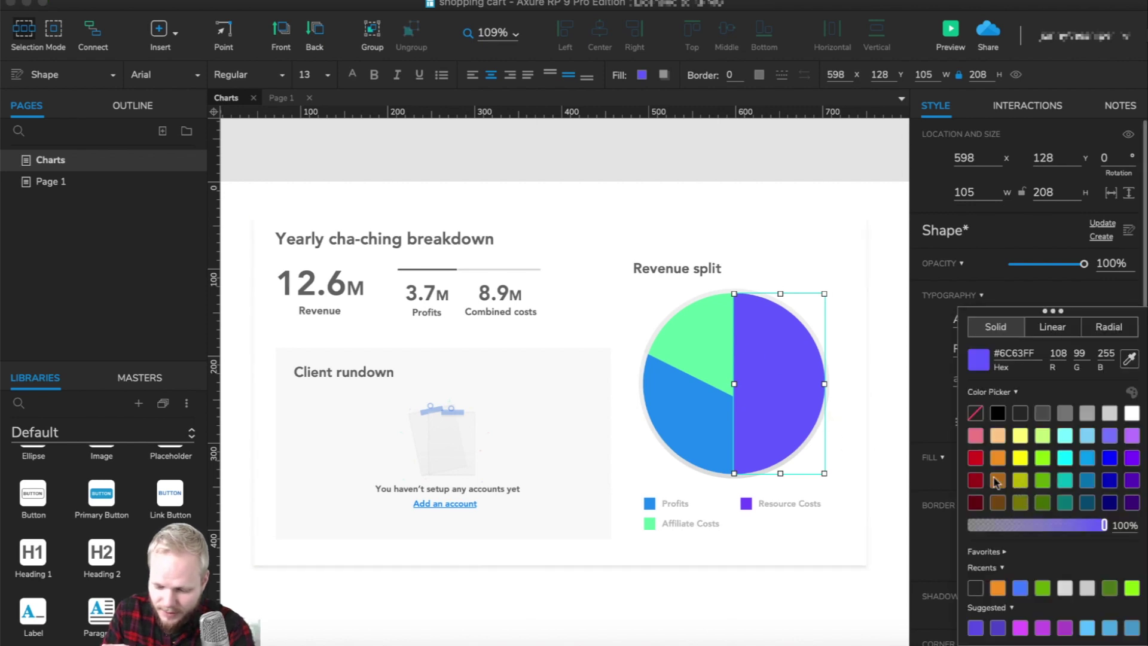
pyautogui.click(997, 480)
pyautogui.click(883, 379)
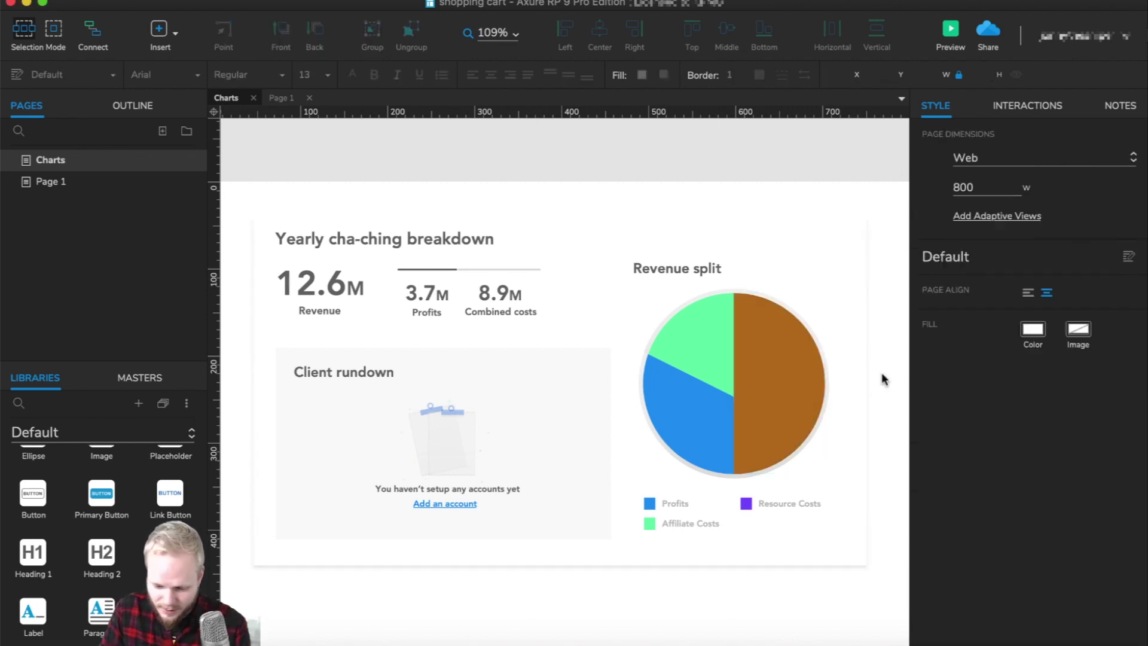
pyautogui.press('super+z')
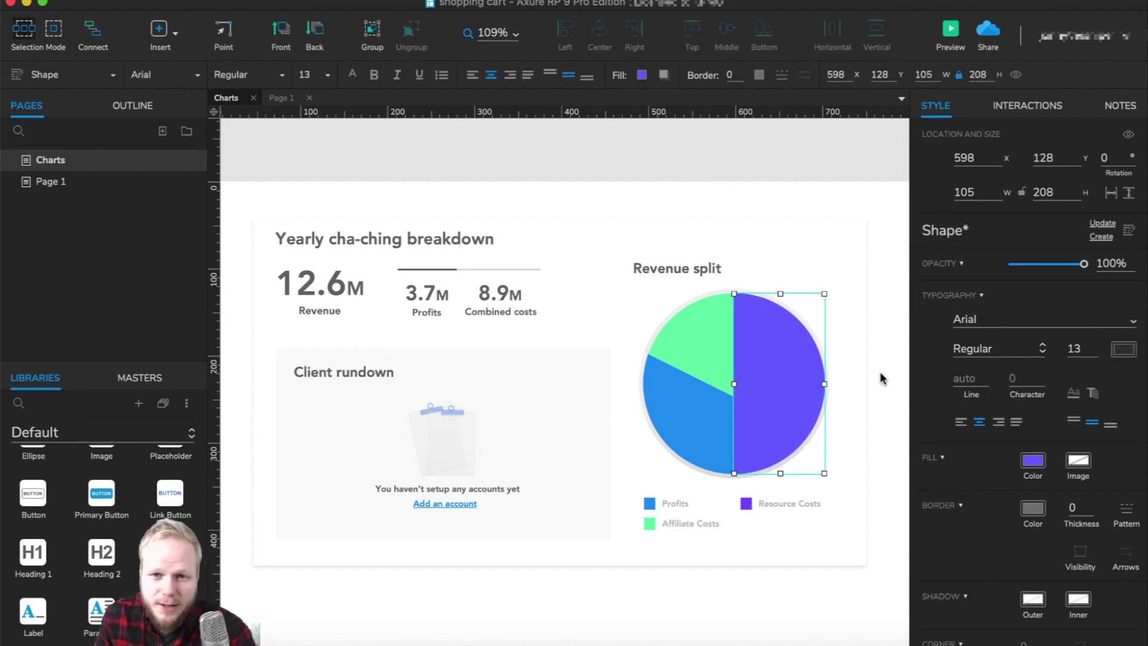
pyautogui.click(876, 376)
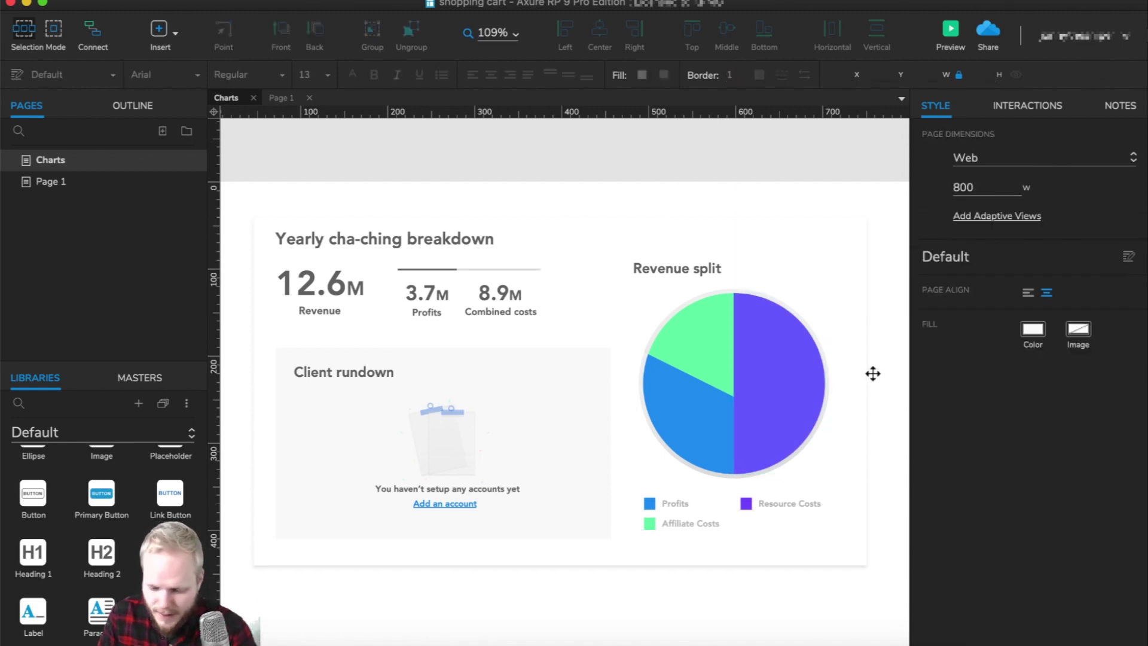
pyautogui.click(792, 374)
# Turn the purple slice into a dynamic panel named ++PIE-Resourcecost
pyautogui.rightClick(789, 374)
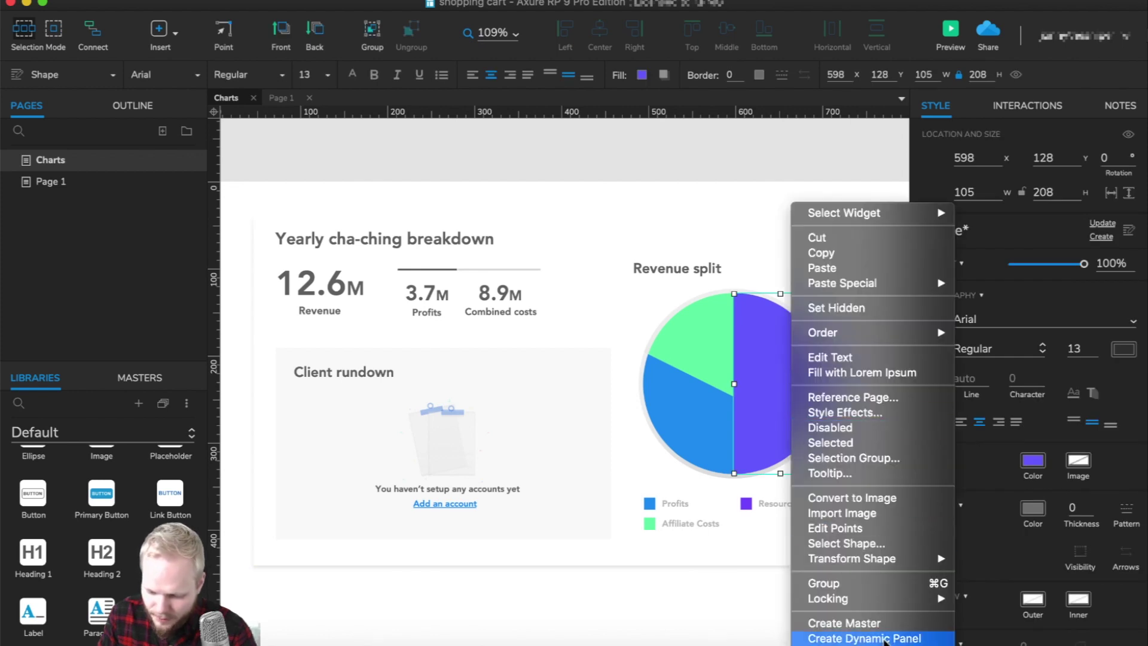
pyautogui.click(863, 637)
pyautogui.click(1010, 109)
pyautogui.click(1000, 134)
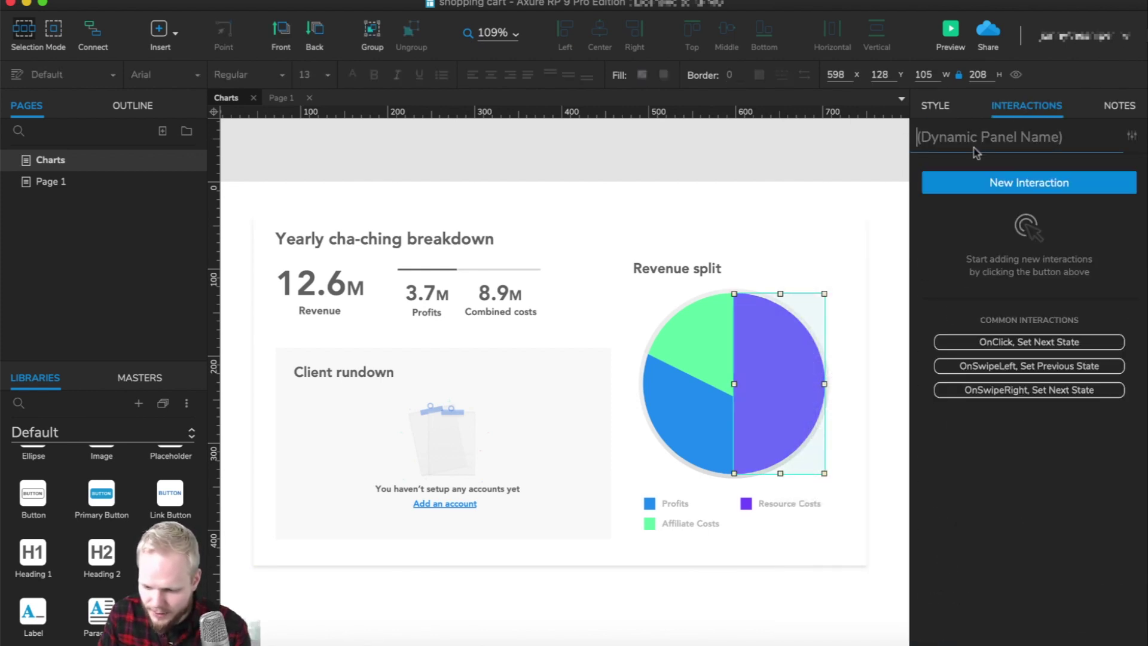
pyautogui.write('++')
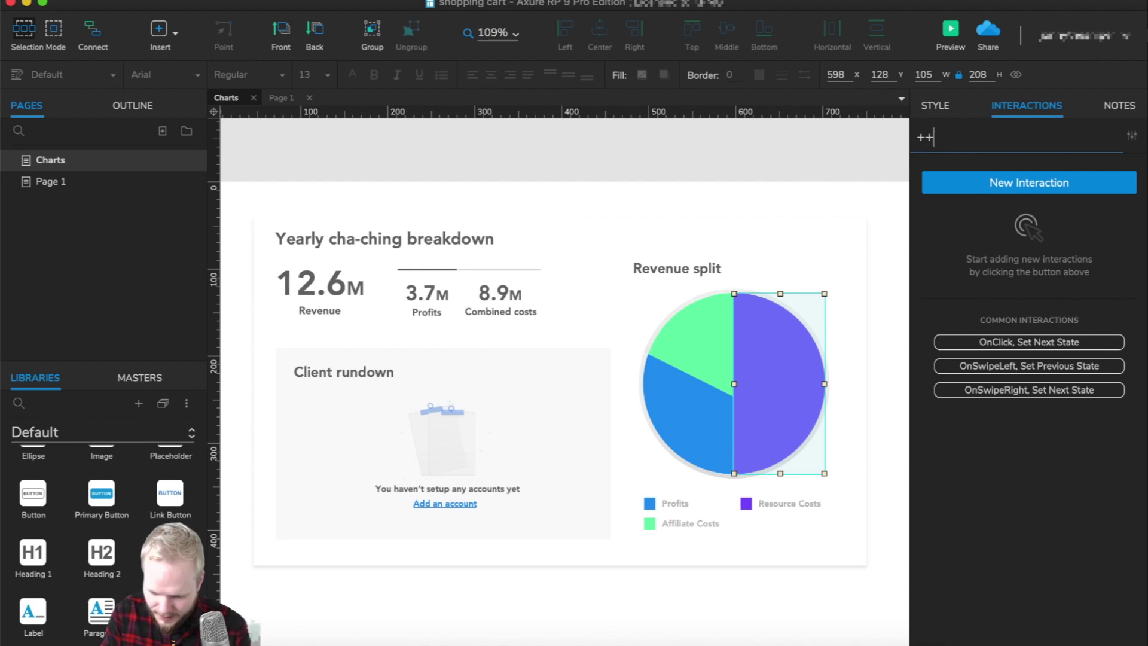
pyautogui.write('Resour')
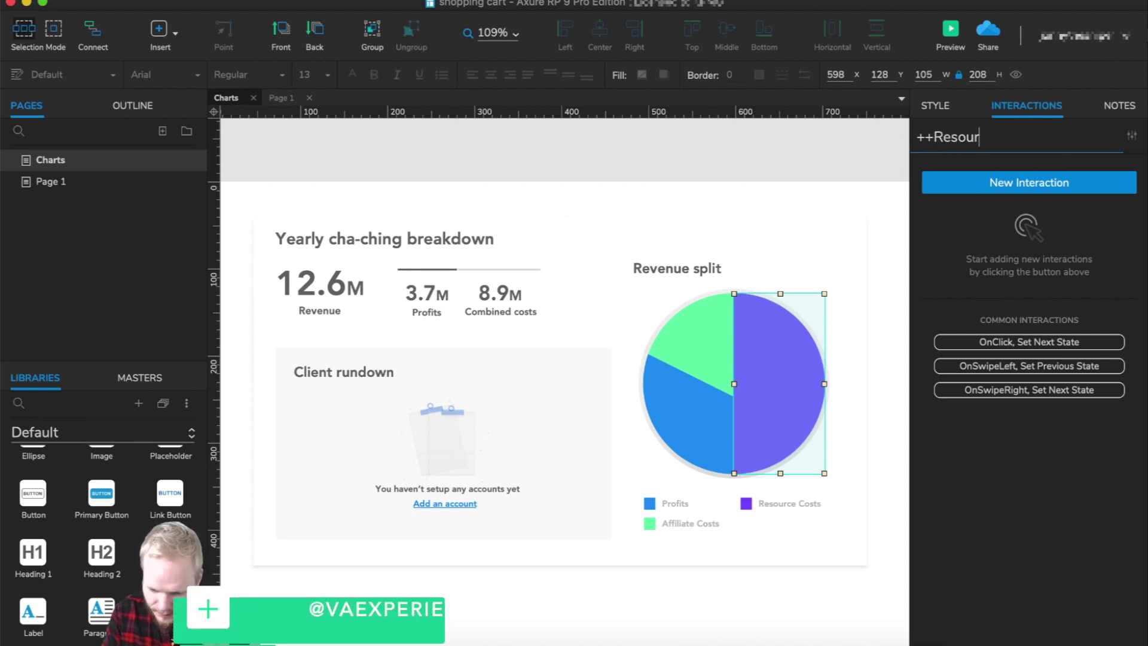
pyautogui.write('cecost')
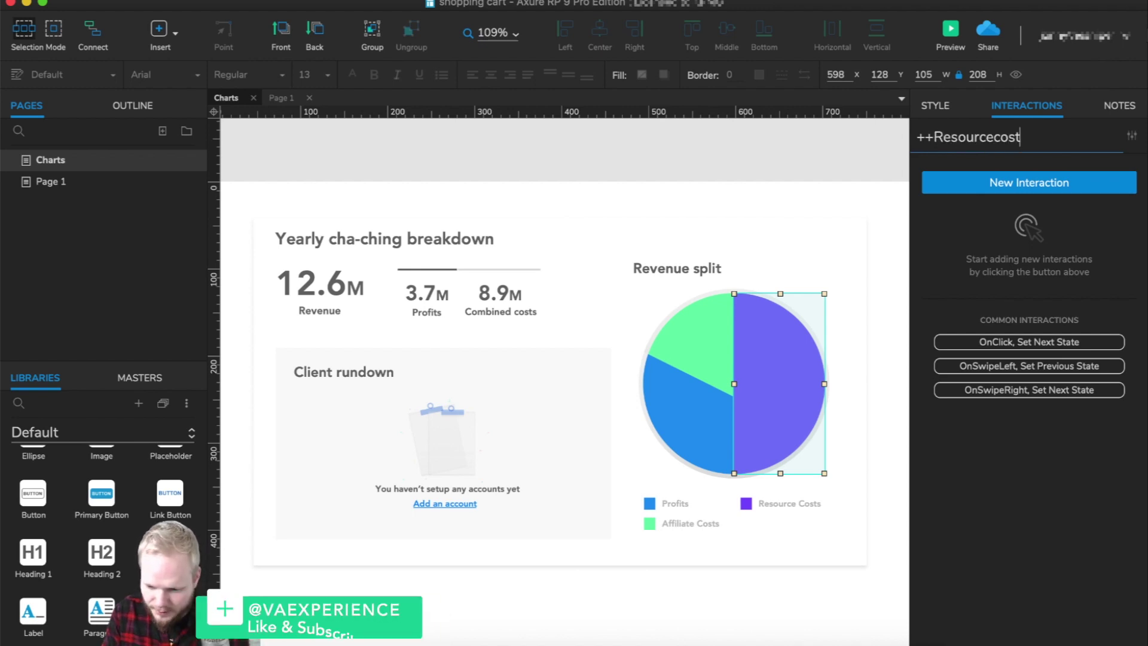
pyautogui.click(936, 136)
pyautogui.write('PIE-')
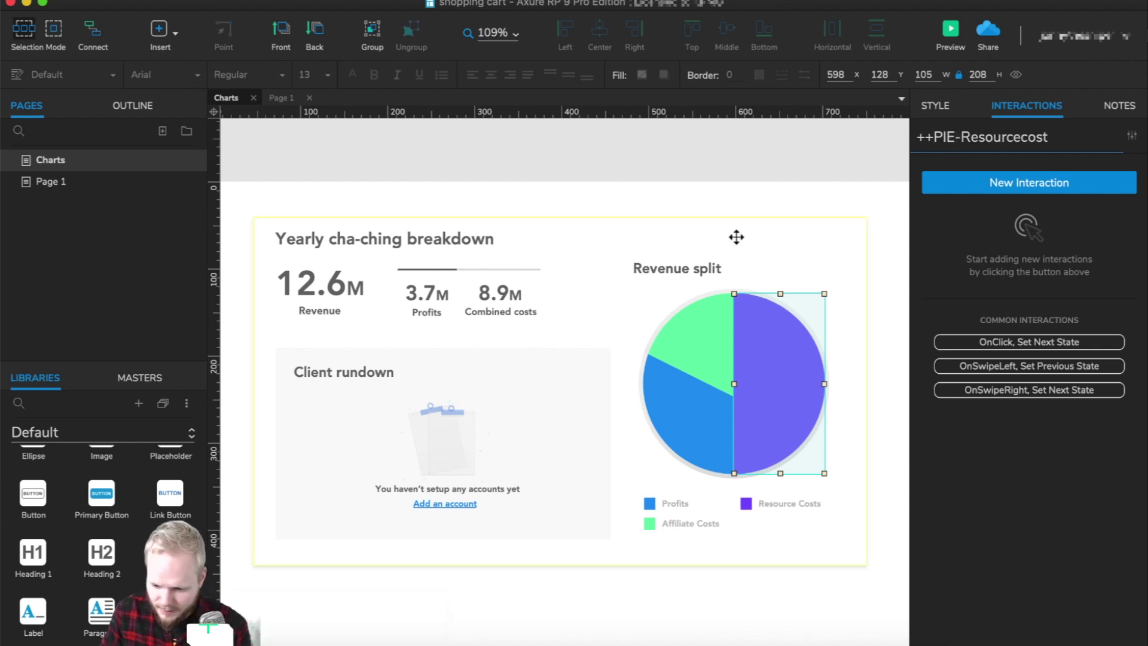
# Turn the green slice into a dynamic panel named ++PIE-affiliateCosts
pyautogui.click(717, 359)
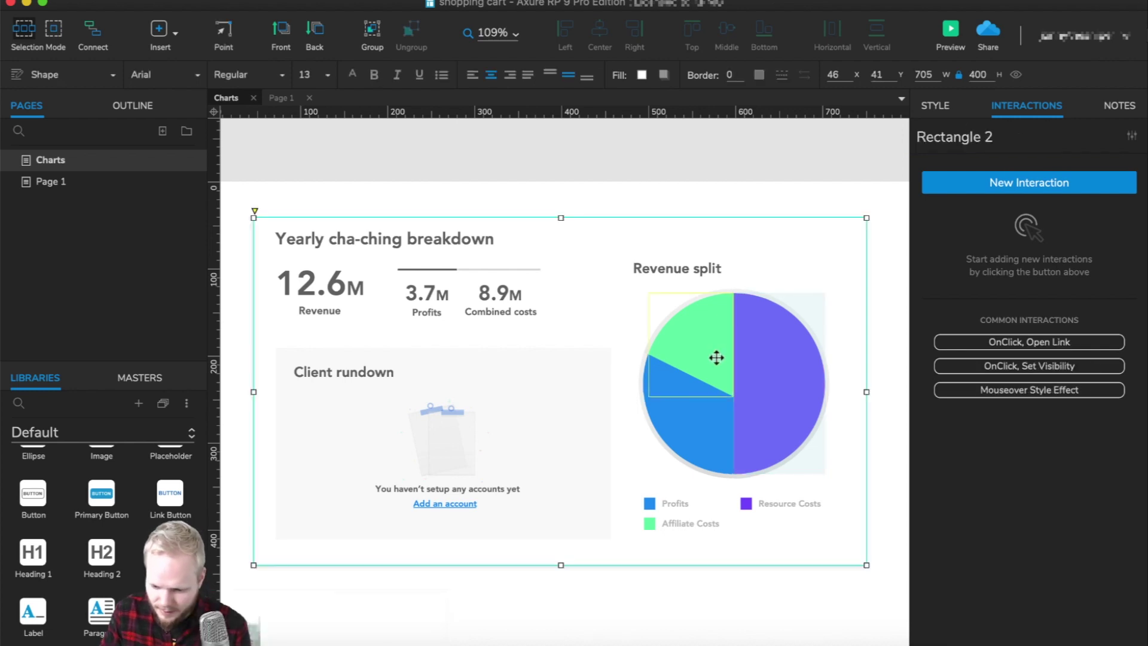
pyautogui.click(715, 354)
pyautogui.click(953, 136)
pyautogui.press('BackSpace')
pyautogui.press('BackSpace')
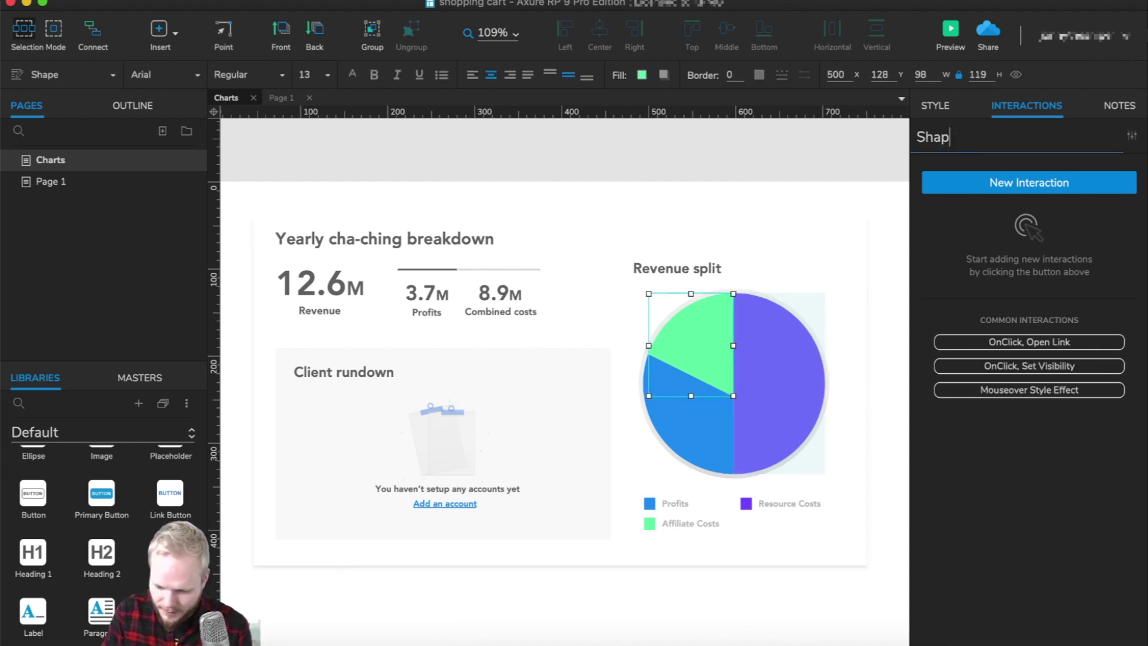
pyautogui.click(748, 185)
pyautogui.click(712, 313)
pyautogui.rightClick(712, 313)
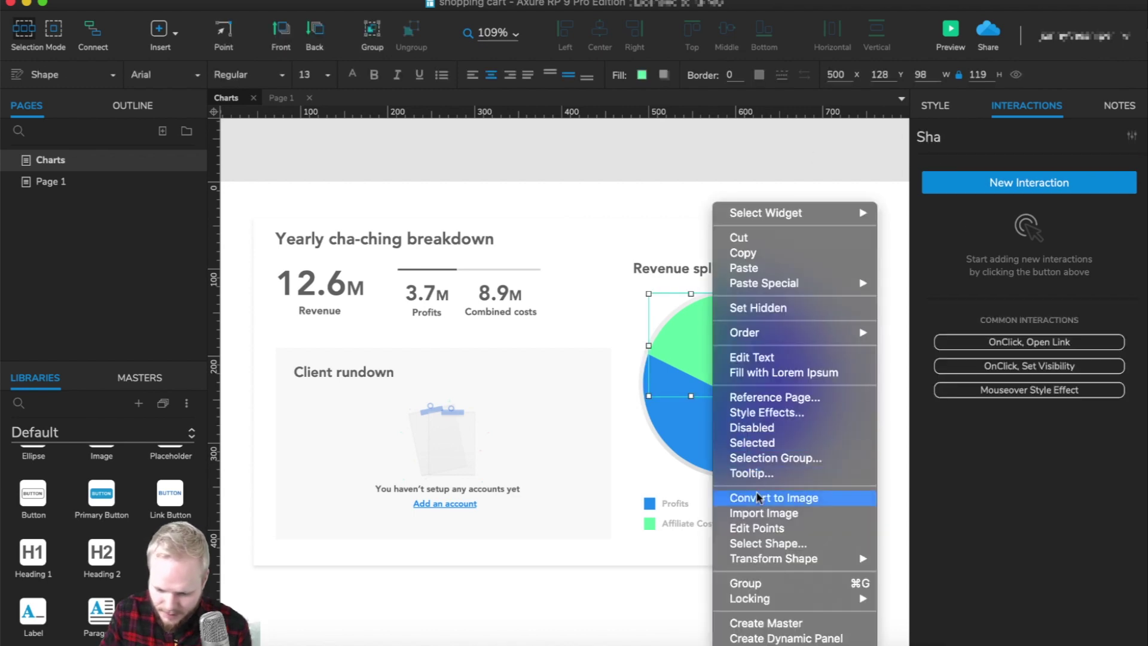
pyautogui.click(785, 637)
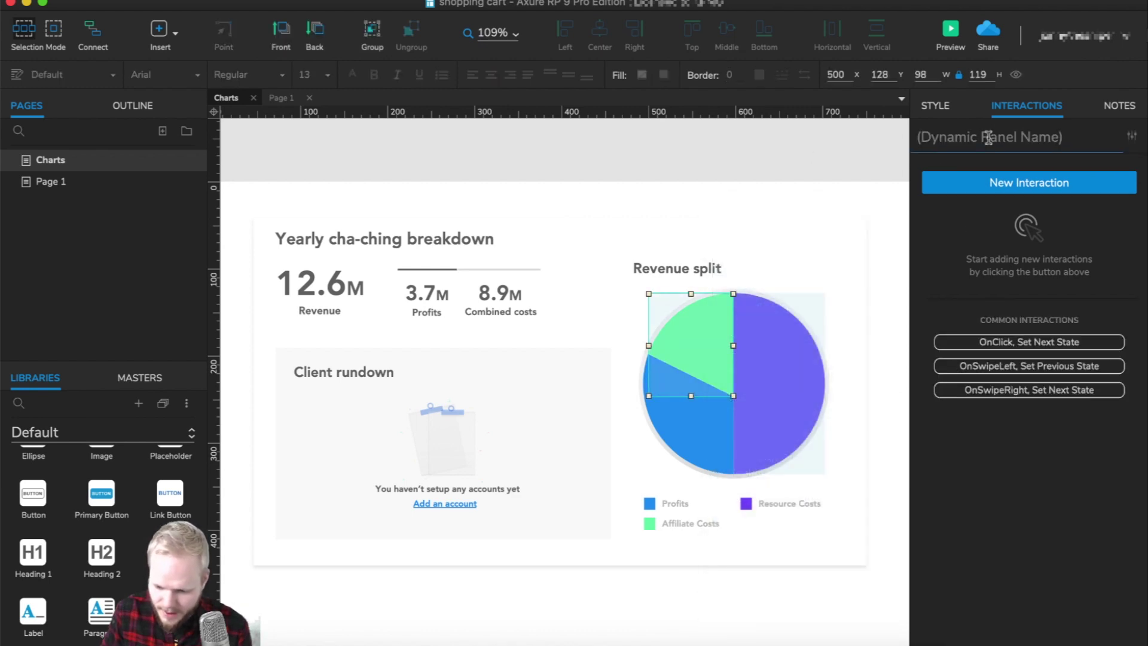
pyautogui.write('++PIE-')
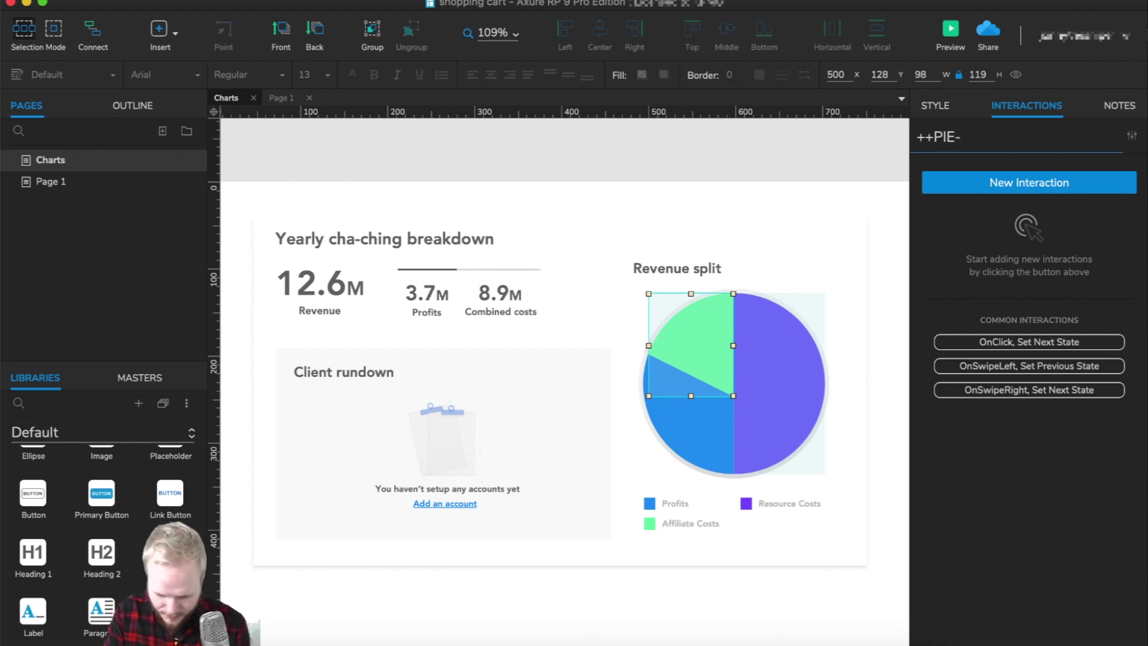
pyautogui.write('affiliate')
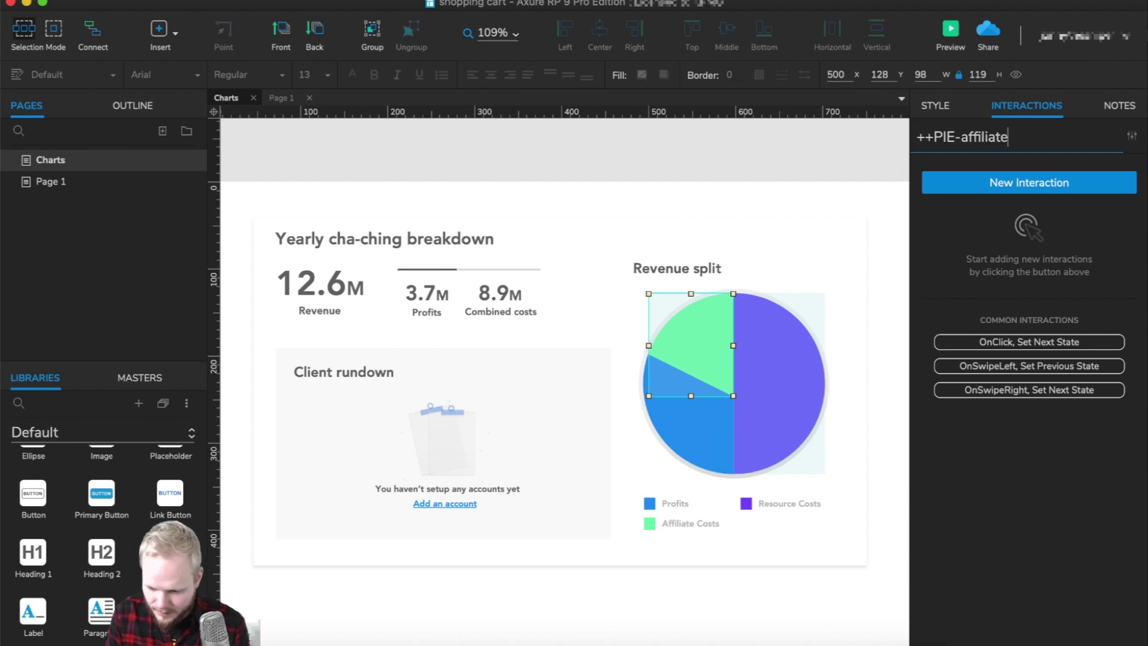
pyautogui.write('Costs')
pyautogui.click(828, 176)
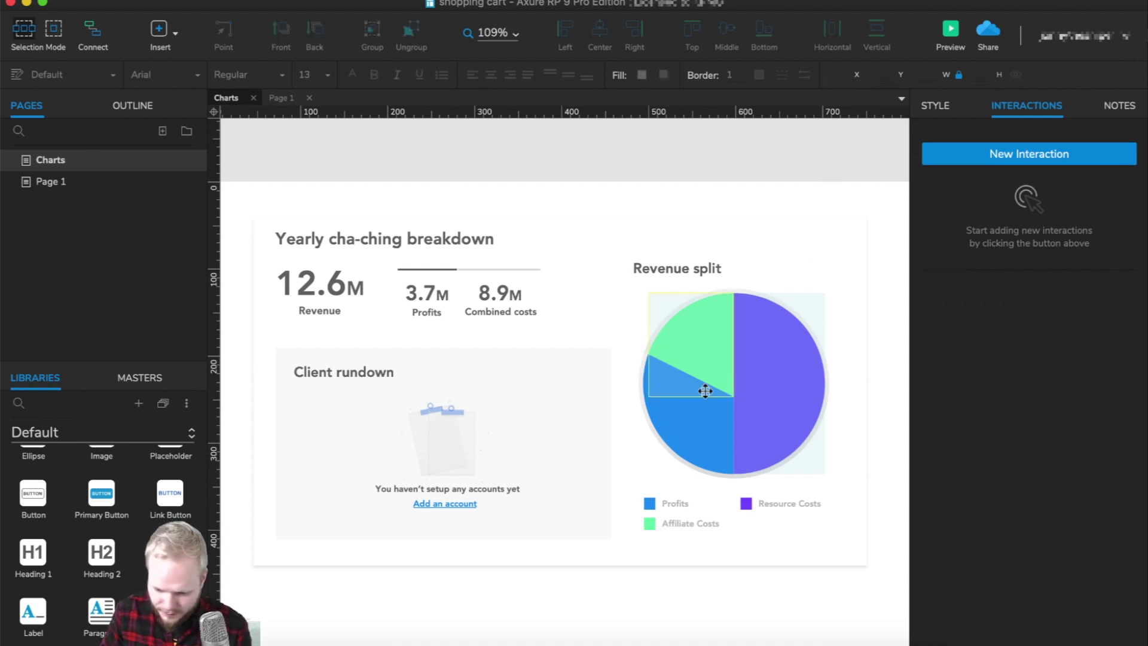
# Convert the blue wedge into a dynamic panel named ++PIE-Profits
pyautogui.click(702, 398)
pyautogui.rightClick(695, 413)
pyautogui.click(767, 638)
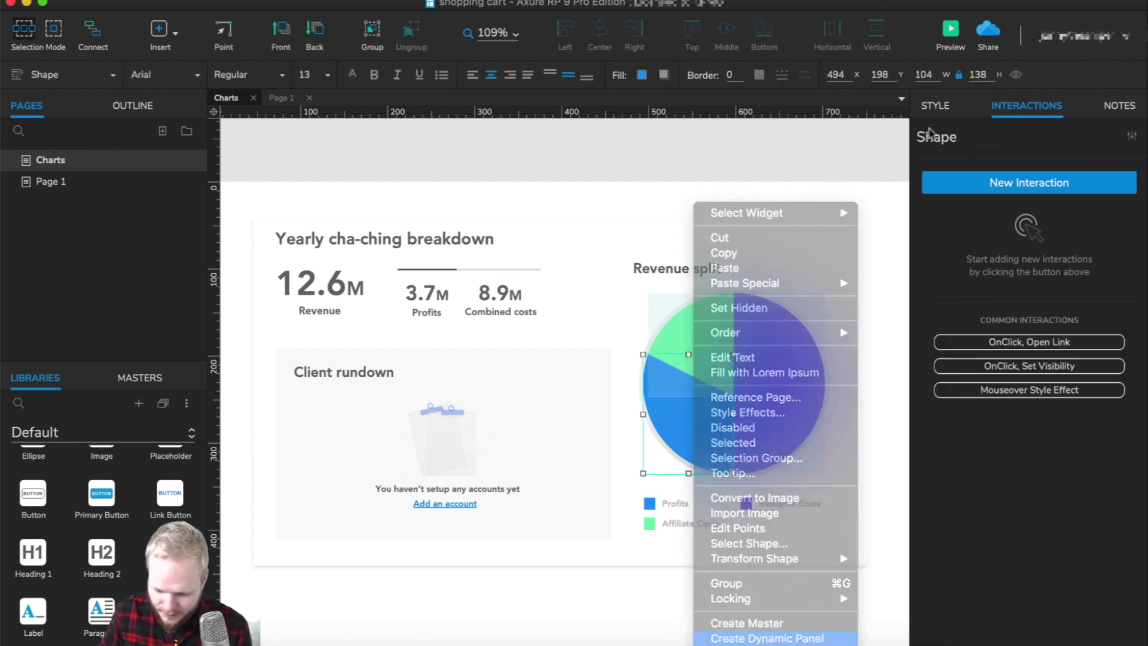
pyautogui.click(994, 137)
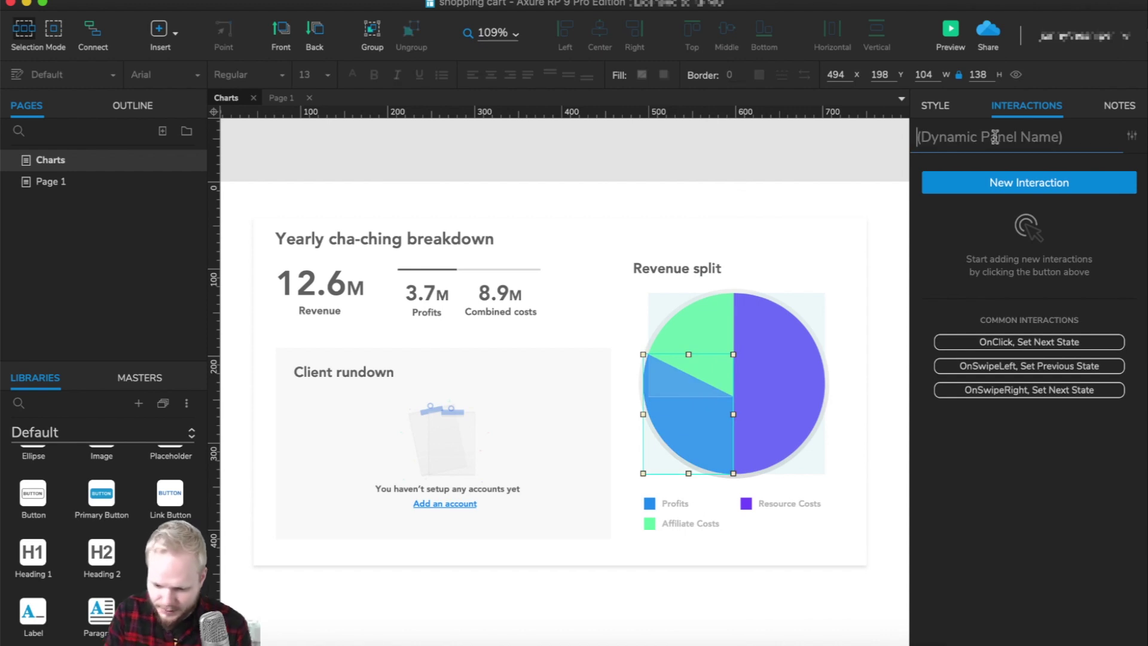
pyautogui.write('+')
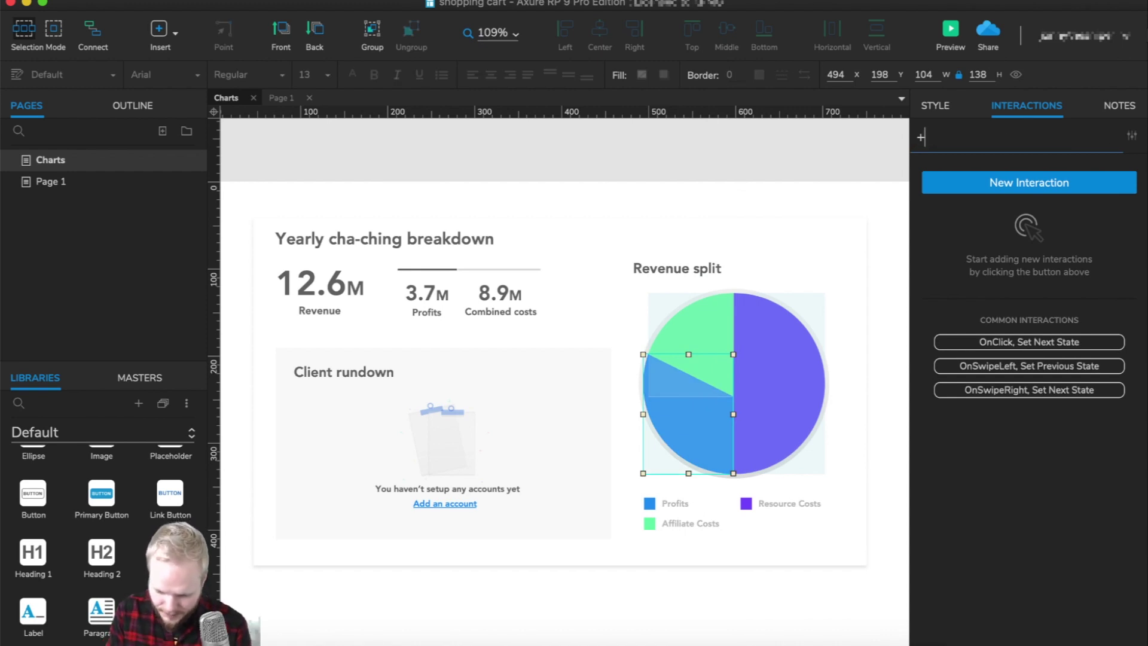
pyautogui.write('+PIE-Profits')
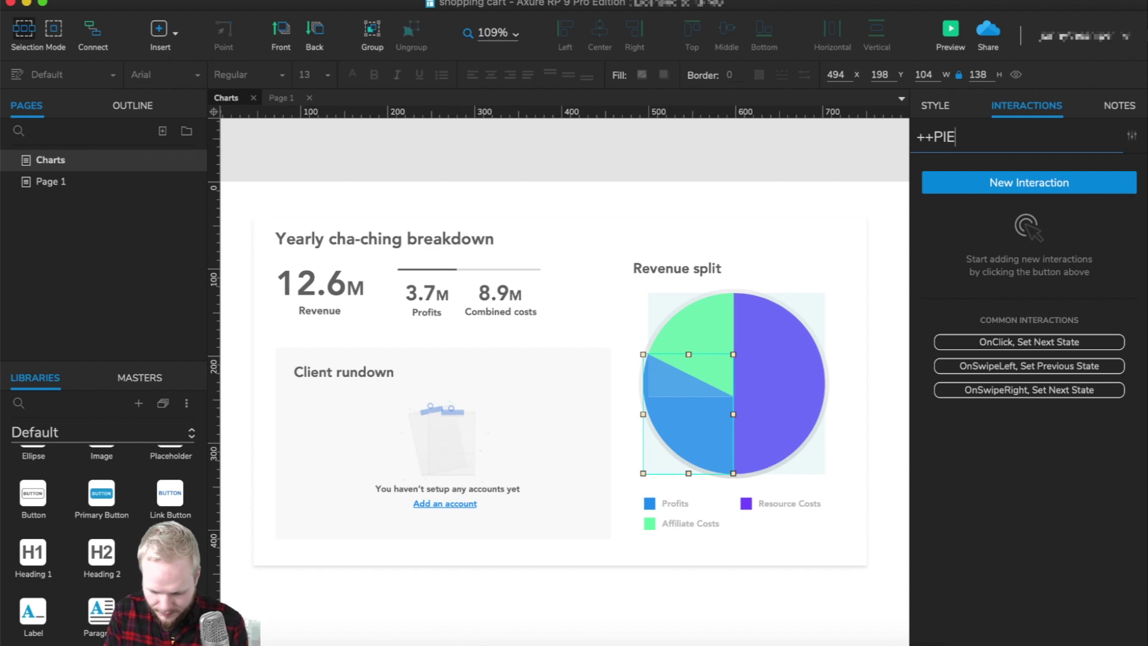
pyautogui.click(755, 192)
pyautogui.click(732, 425)
# Check the panel names of the blue, purple and green wedges
pyautogui.click(750, 421)
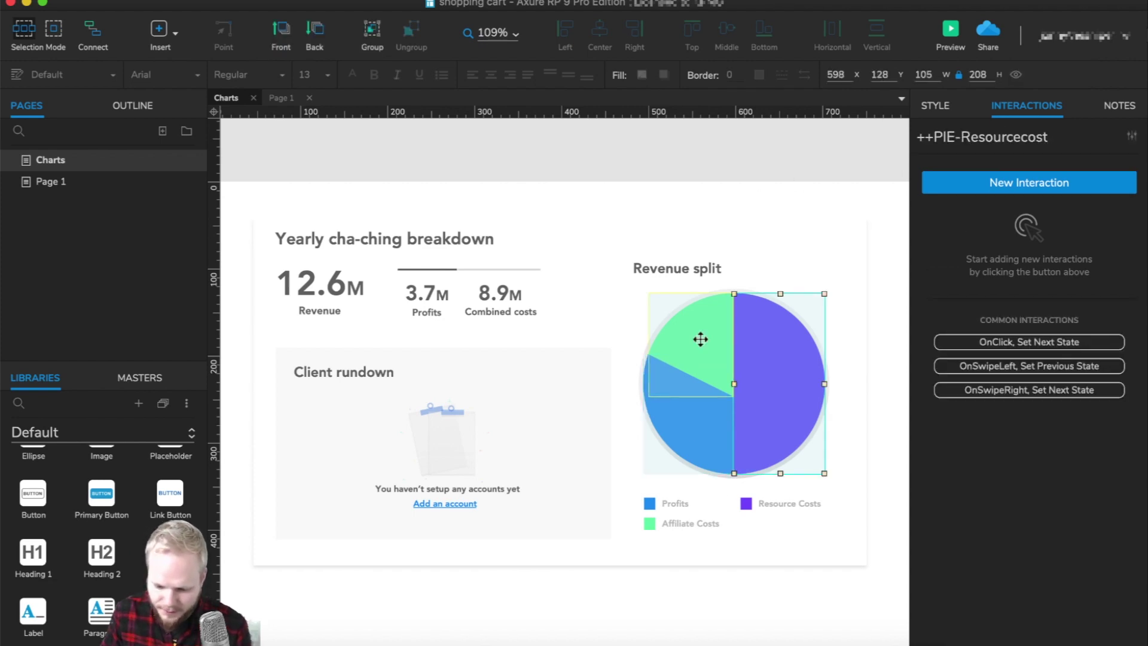
pyautogui.click(710, 412)
pyautogui.click(752, 423)
pyautogui.click(715, 198)
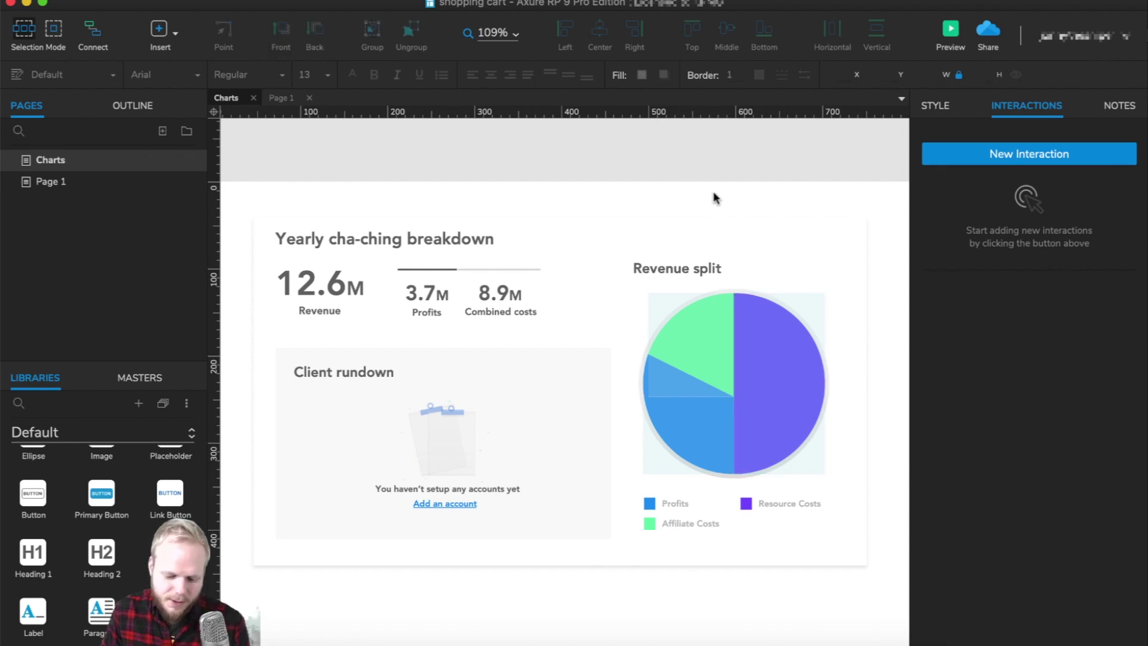
pyautogui.click(722, 352)
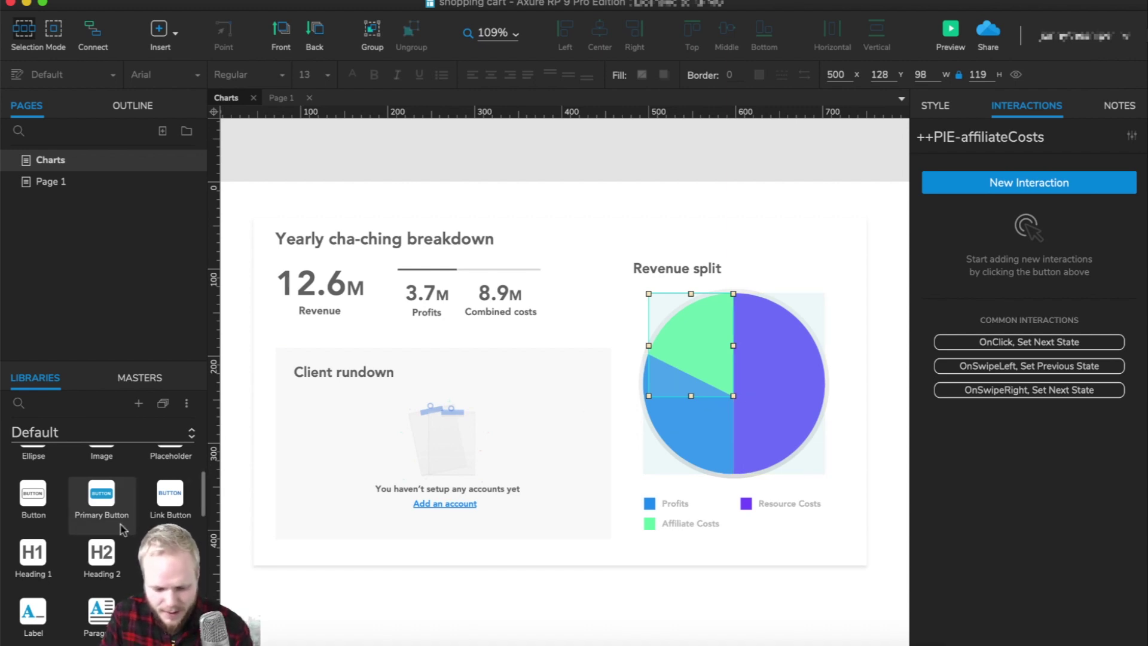
pyautogui.scroll(3, 123, 528)
pyautogui.scroll(-3, 123, 528)
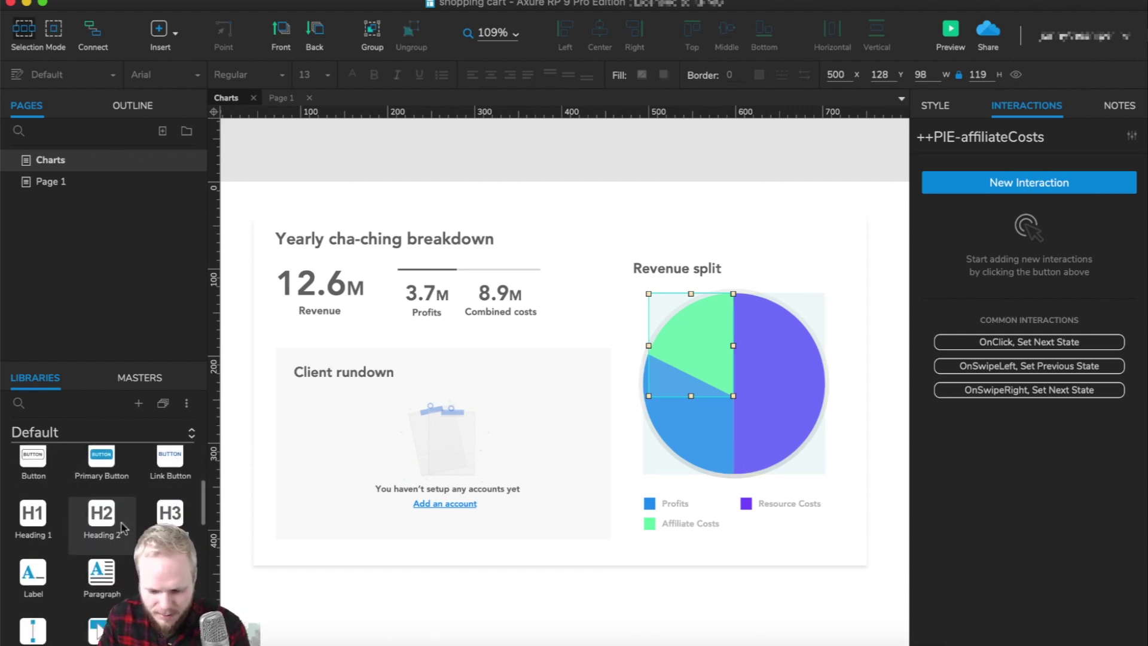
pyautogui.click(684, 431)
pyautogui.scroll(-3, 101, 538)
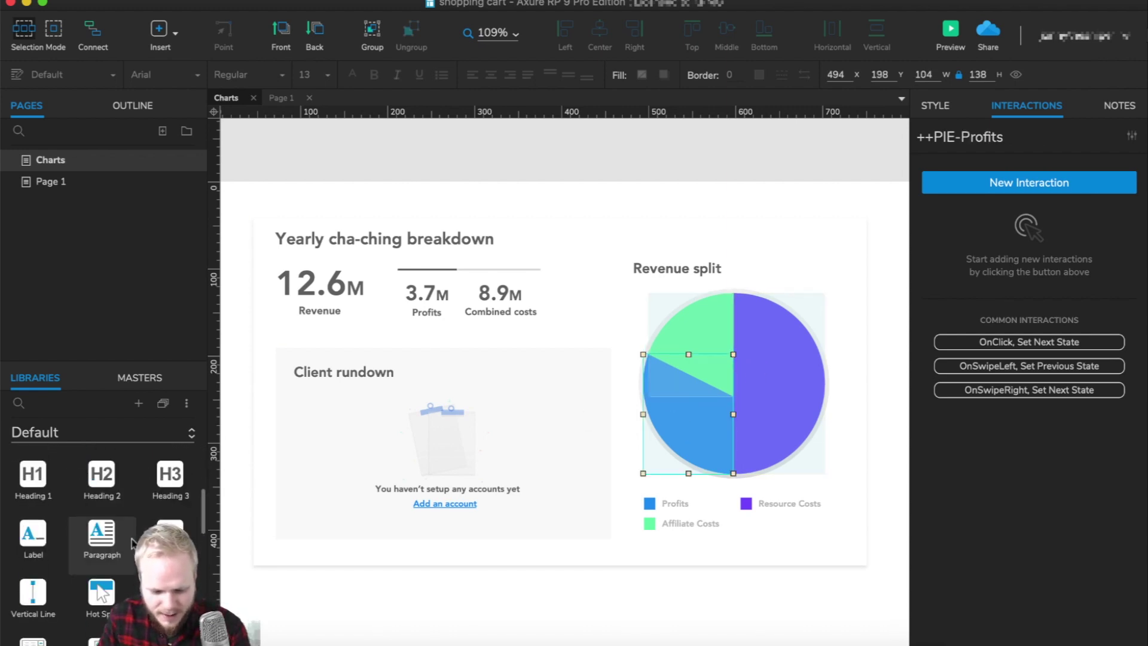
# Drop a Hot Spot onto the pie and stretch it over the purple slice (112 × 208)
pyautogui.moveTo(102, 553); pyautogui.dragTo(787, 266)
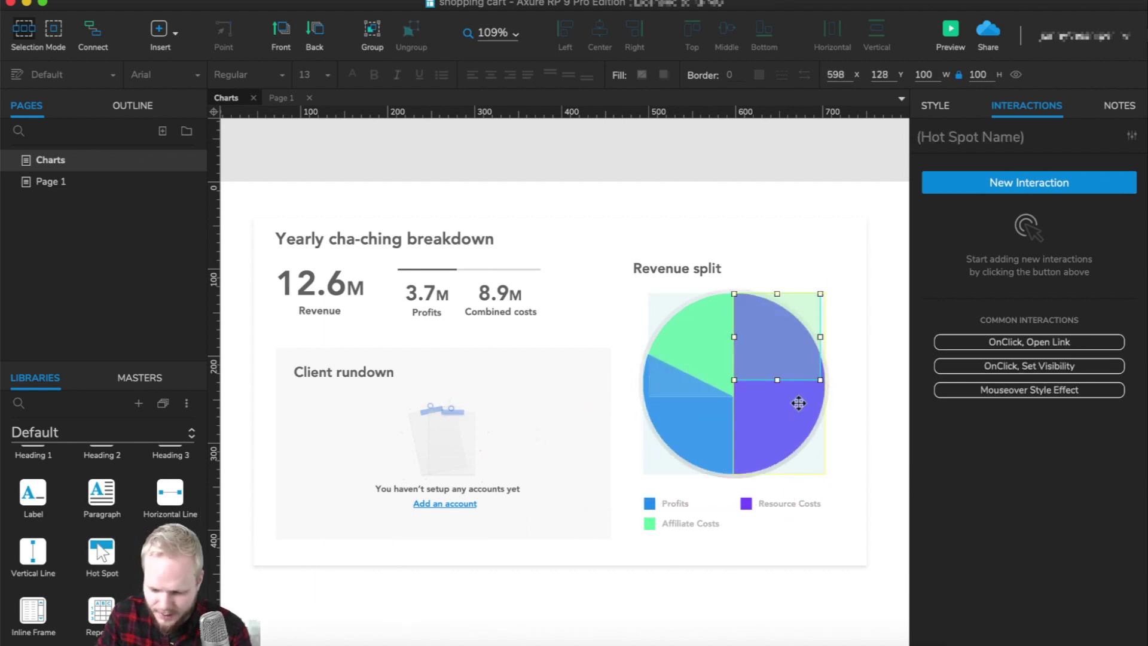
pyautogui.moveTo(820, 379); pyautogui.dragTo(830, 472)
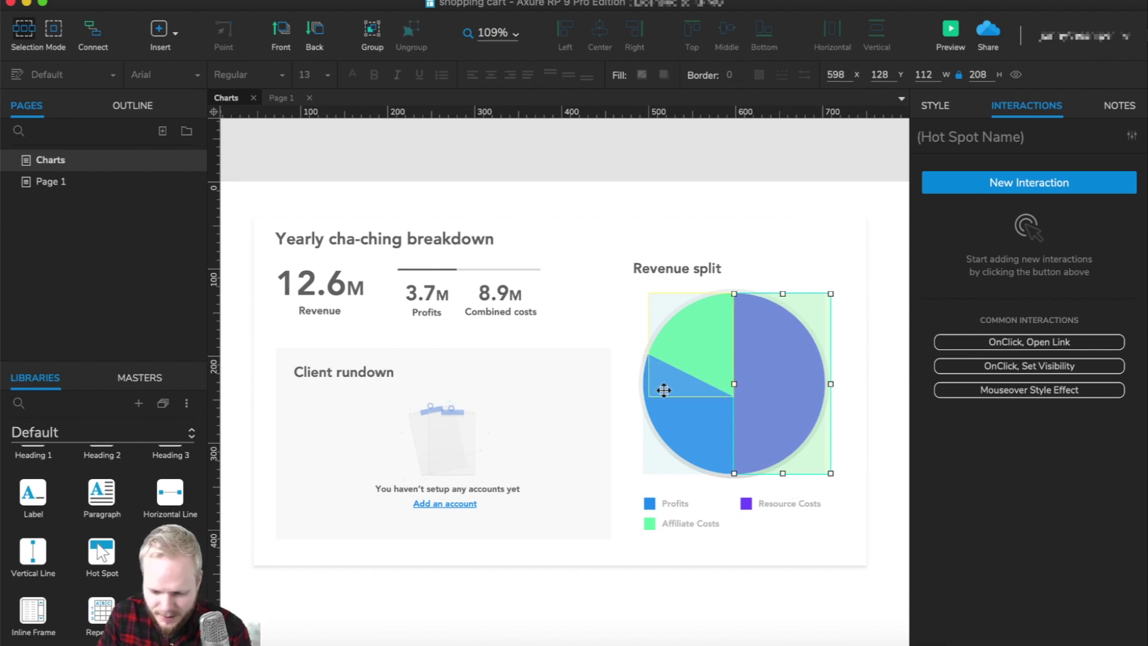
pyautogui.click(666, 412)
pyautogui.click(680, 338)
pyautogui.click(684, 412)
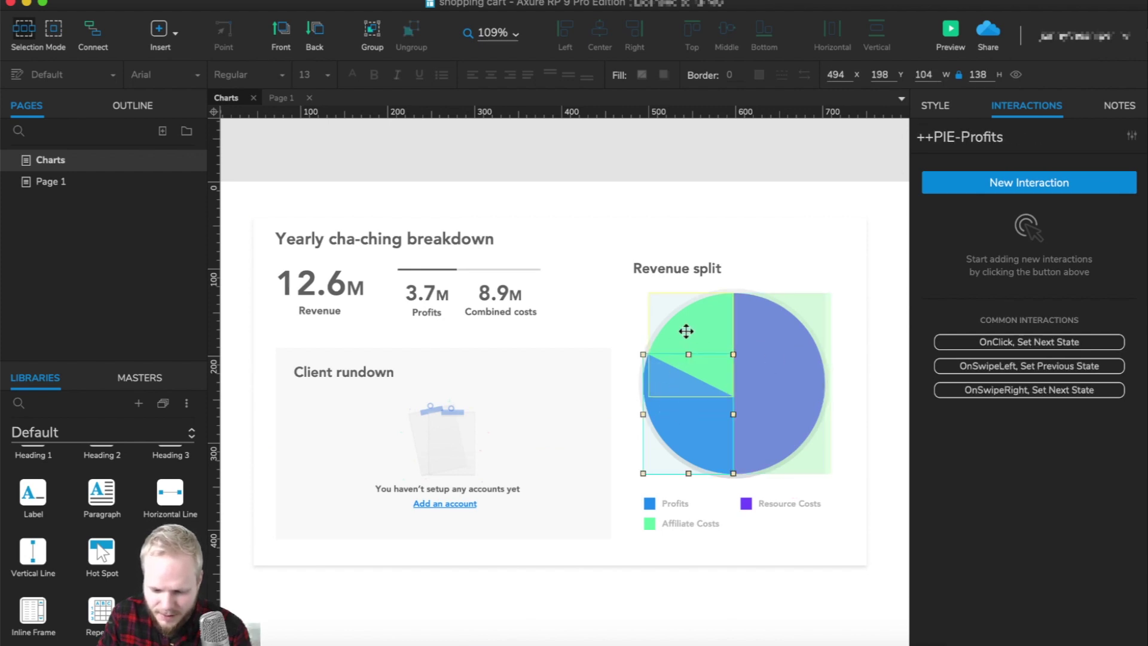
pyautogui.click(693, 318)
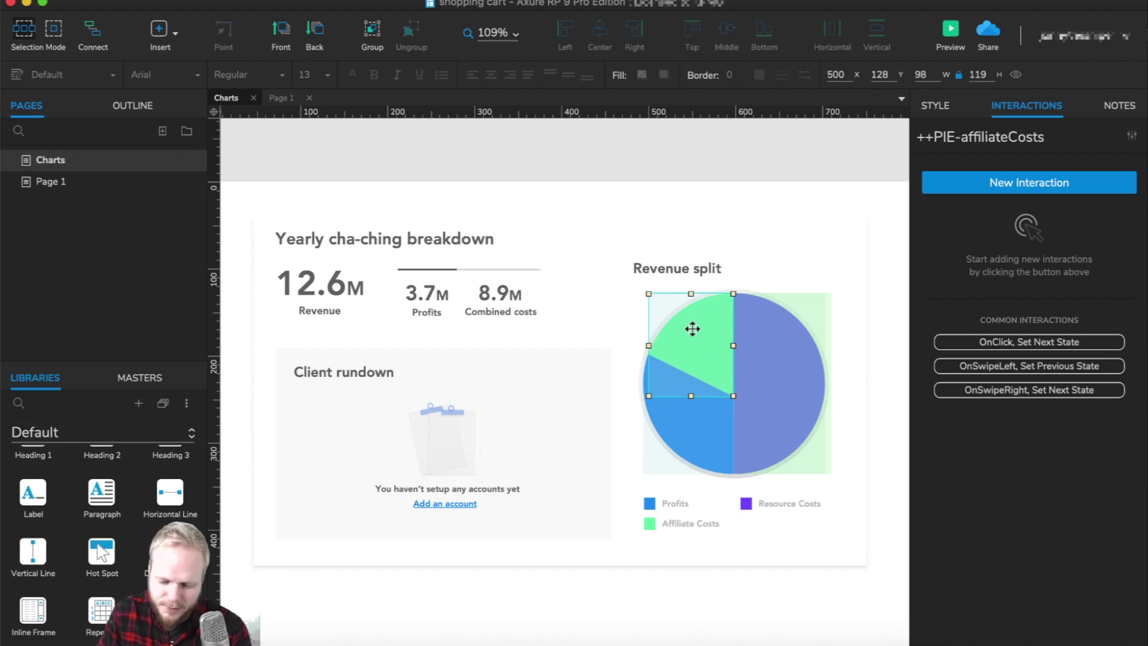
pyautogui.click(663, 424)
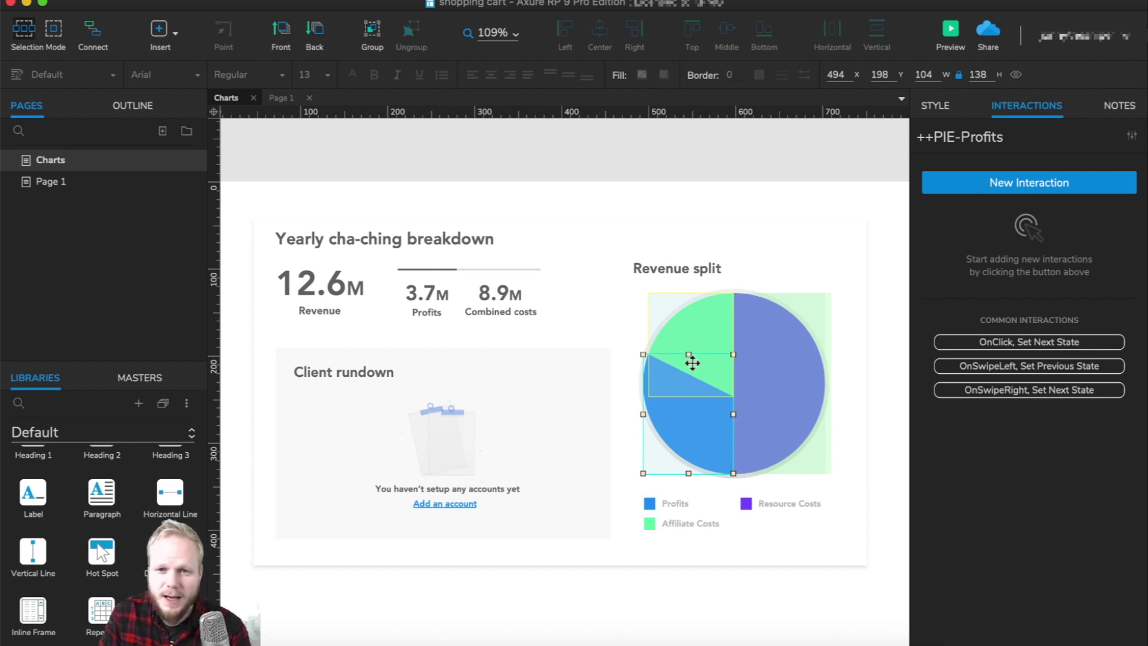
# Copy the hot spot to the pie's left half and size copies for the green and blue slices
pyautogui.click(771, 387)
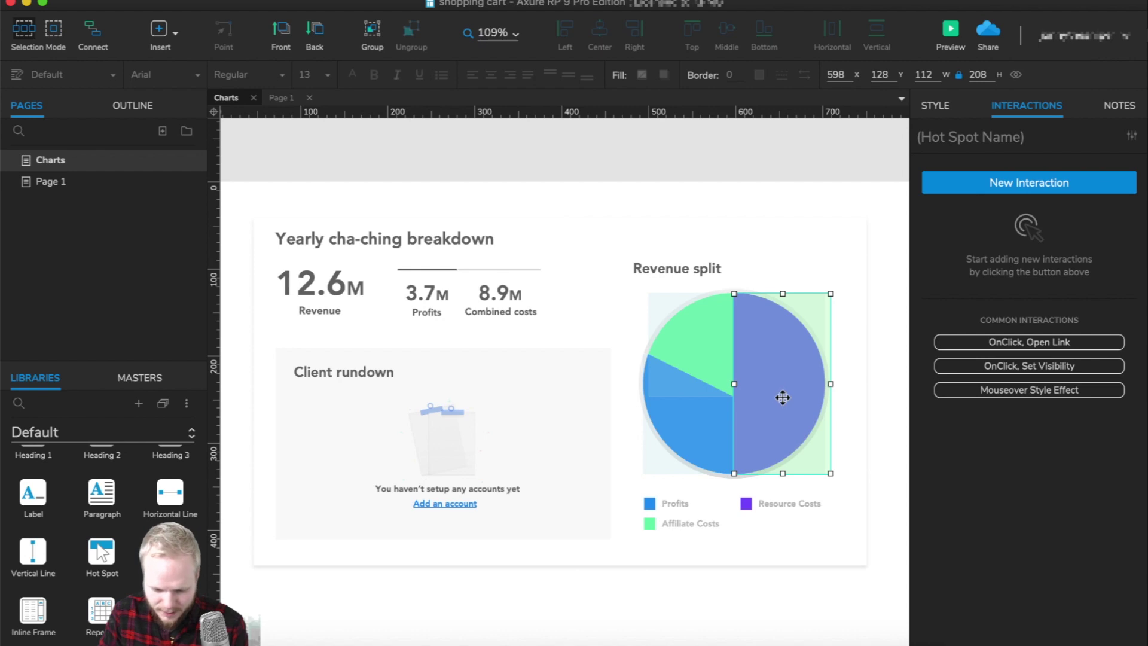
pyautogui.moveTo(783, 397); pyautogui.dragTo(717, 387)
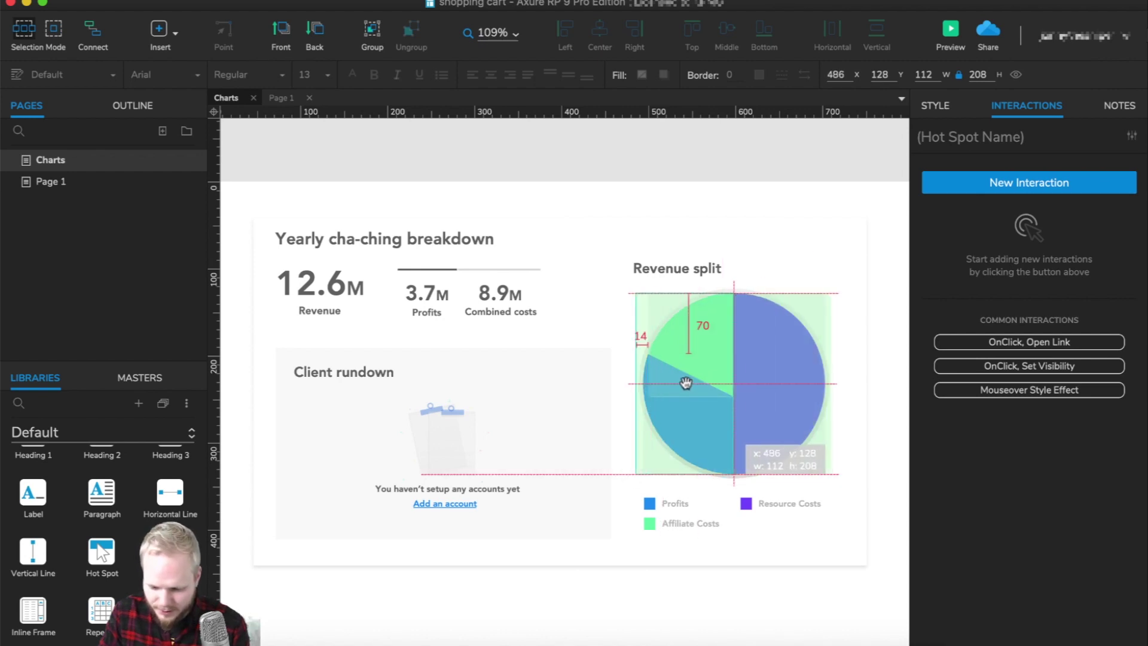
pyautogui.moveTo(636, 473); pyautogui.dragTo(643, 381)
pyautogui.moveTo(682, 332); pyautogui.dragTo(689, 473)
pyautogui.press('super+z')
pyautogui.press('super+z')
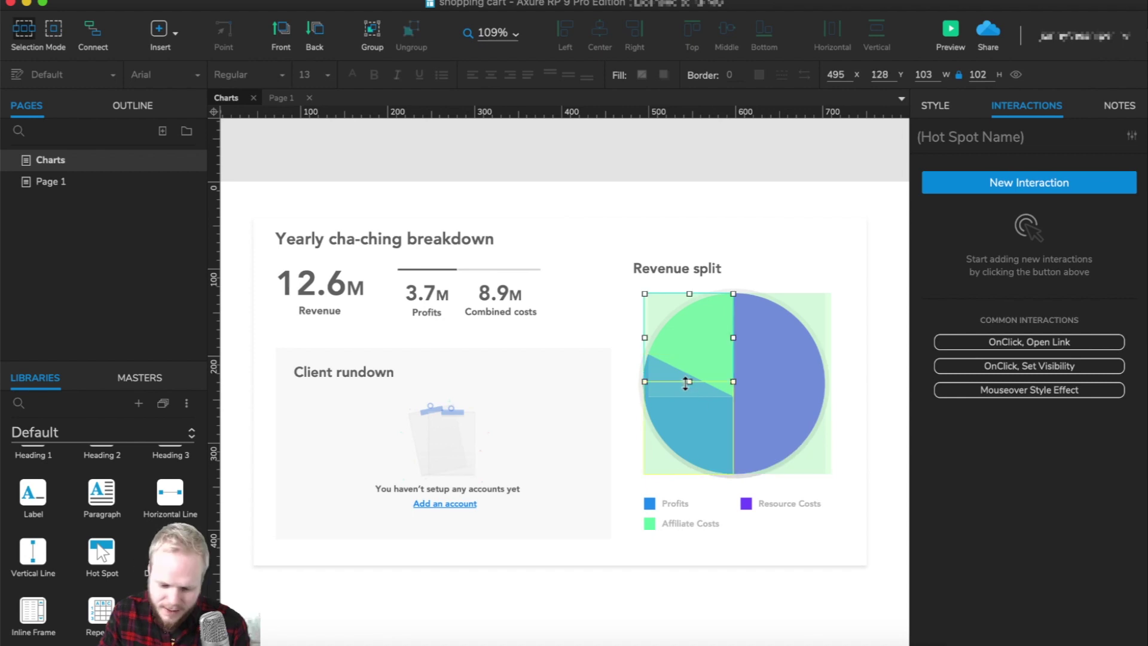
pyautogui.moveTo(688, 383); pyautogui.dragTo(689, 377)
pyautogui.press('super+z')
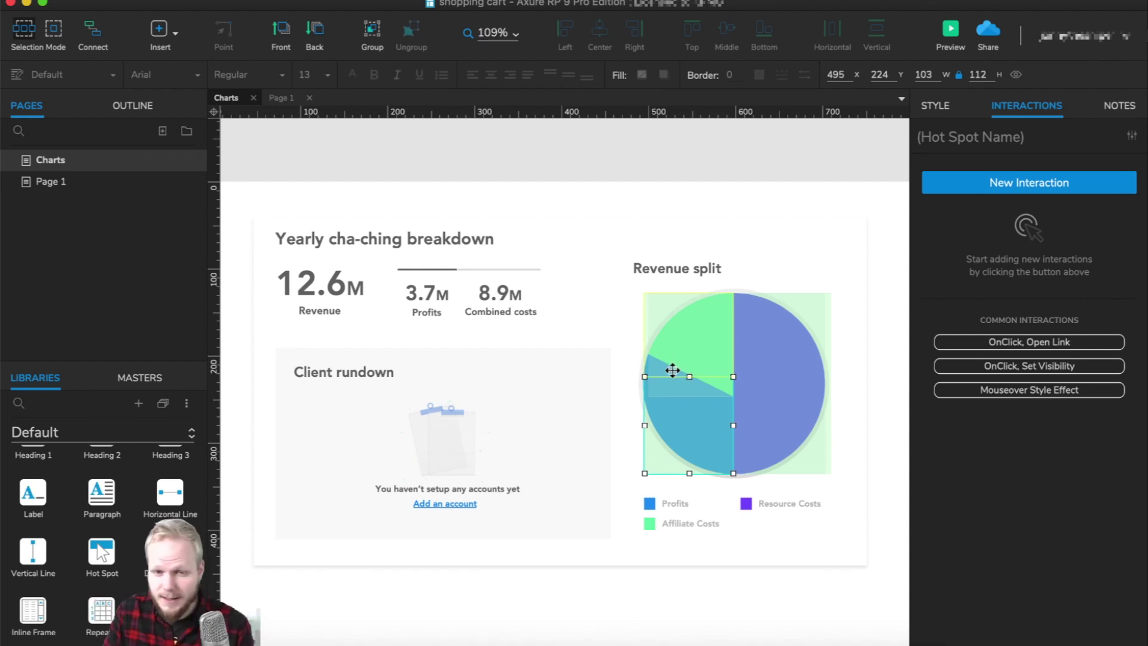
# Reselect the top-left hot spot, then the purple slice's hot spot
pyautogui.click(737, 415)
pyautogui.click(714, 404)
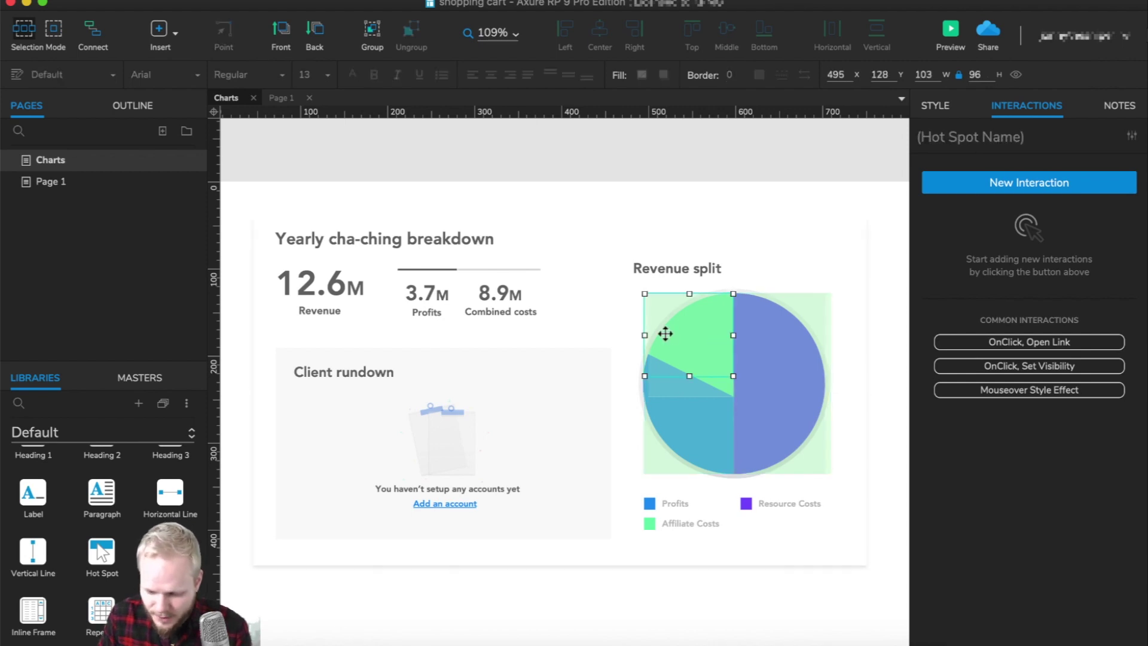
pyautogui.click(762, 405)
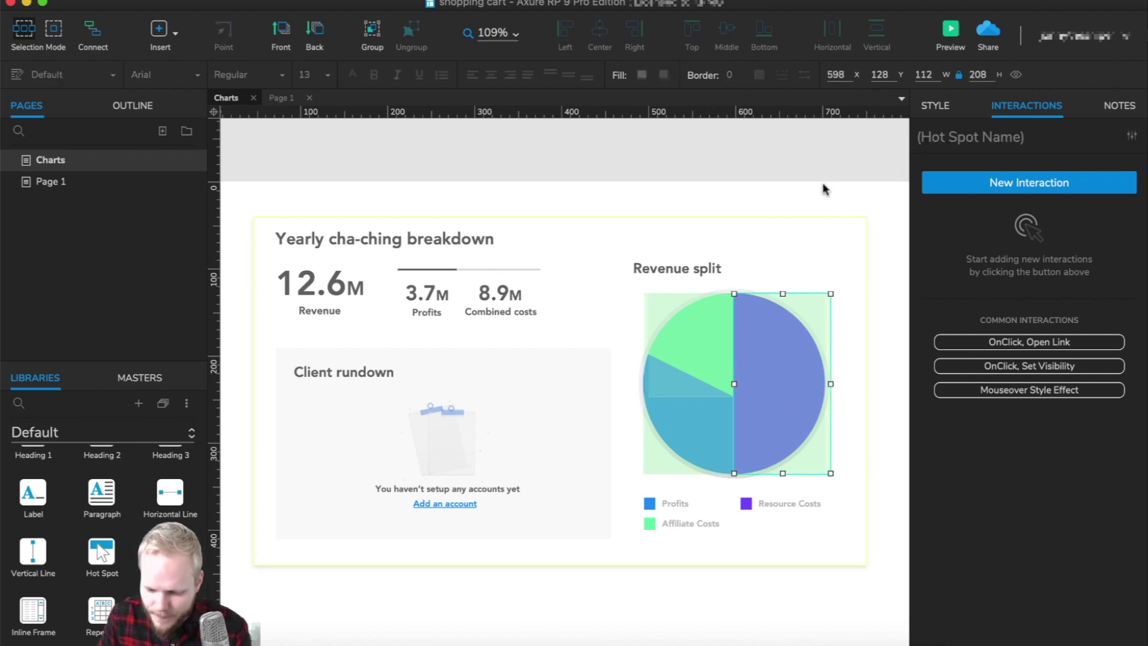
pyautogui.click(800, 386)
pyautogui.click(802, 389)
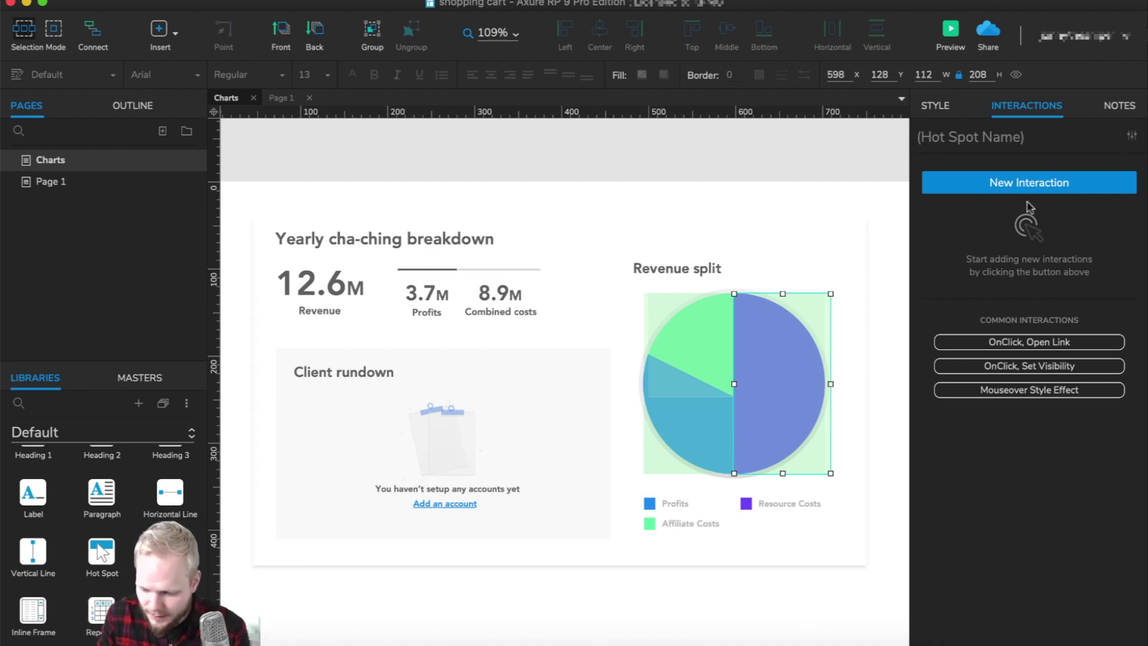
# Add an OnMouseEnter Move of ++PIE-Resourcecost by (8,0), Ease Out Cubic, 400 ms
pyautogui.click(1028, 184)
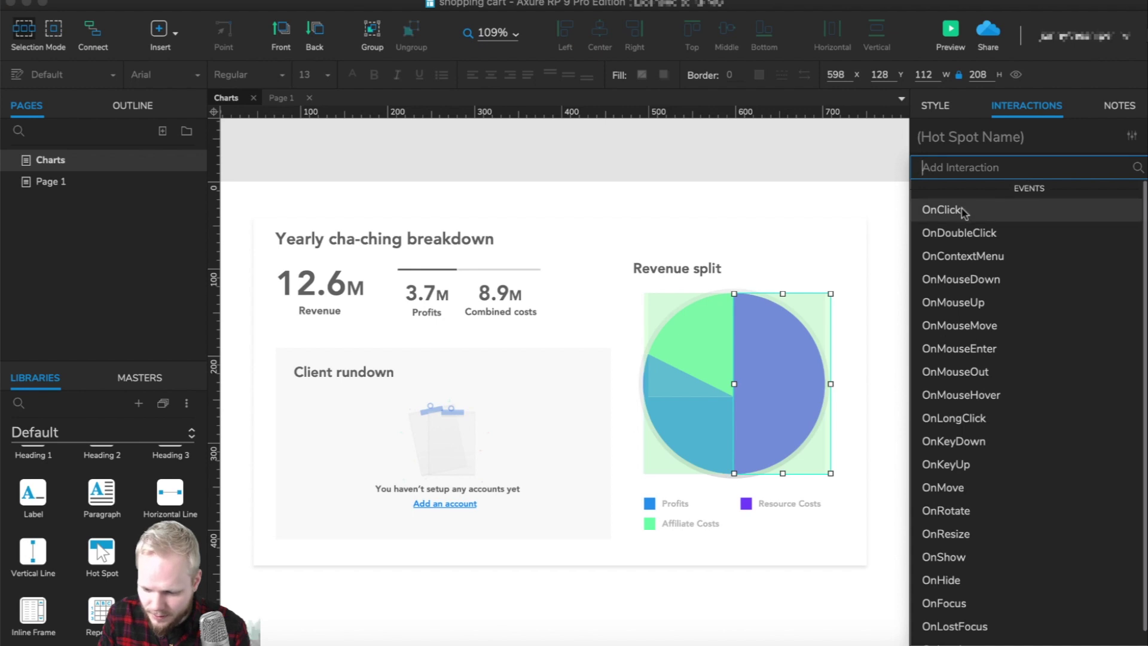
pyautogui.click(992, 353)
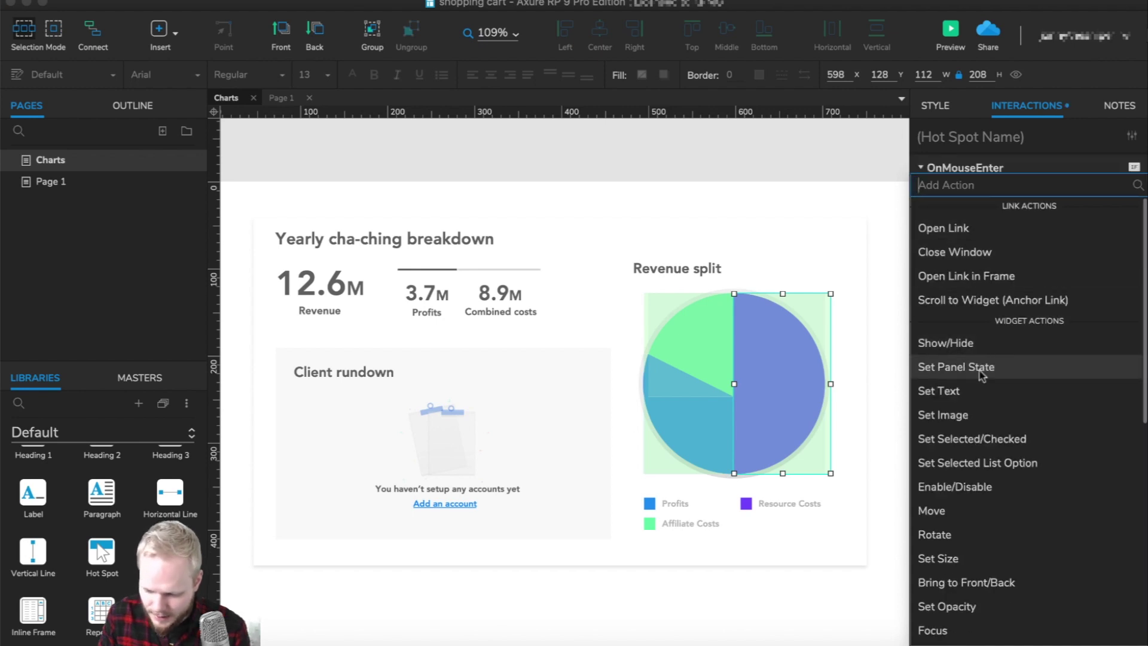
pyautogui.click(955, 513)
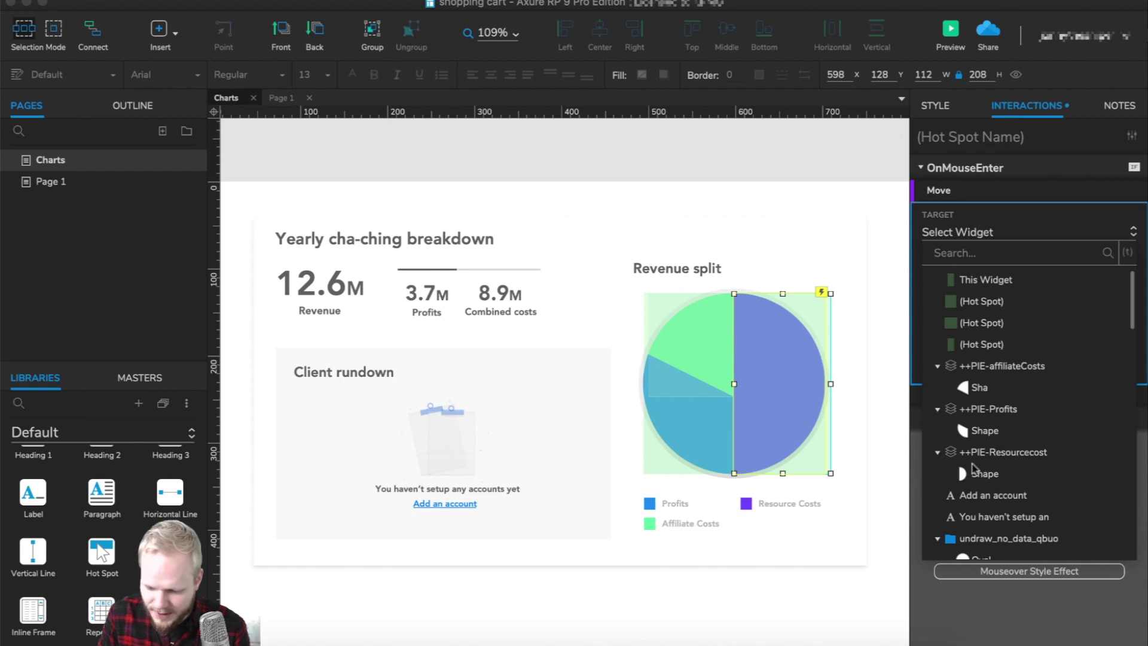
pyautogui.click(1007, 457)
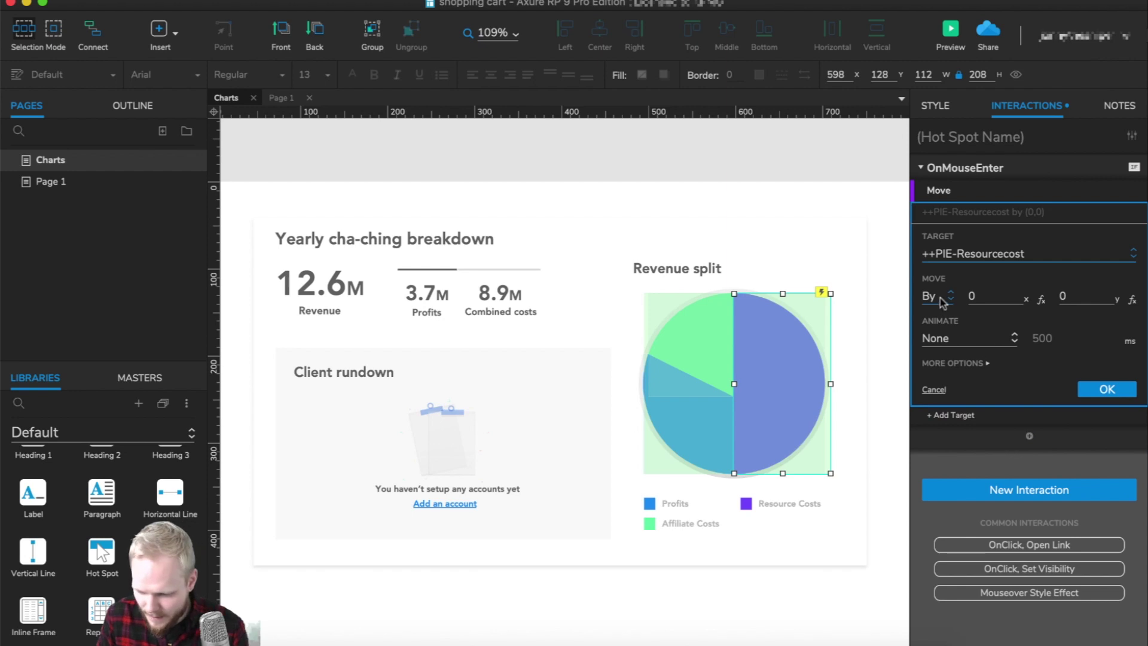
pyautogui.click(1000, 296)
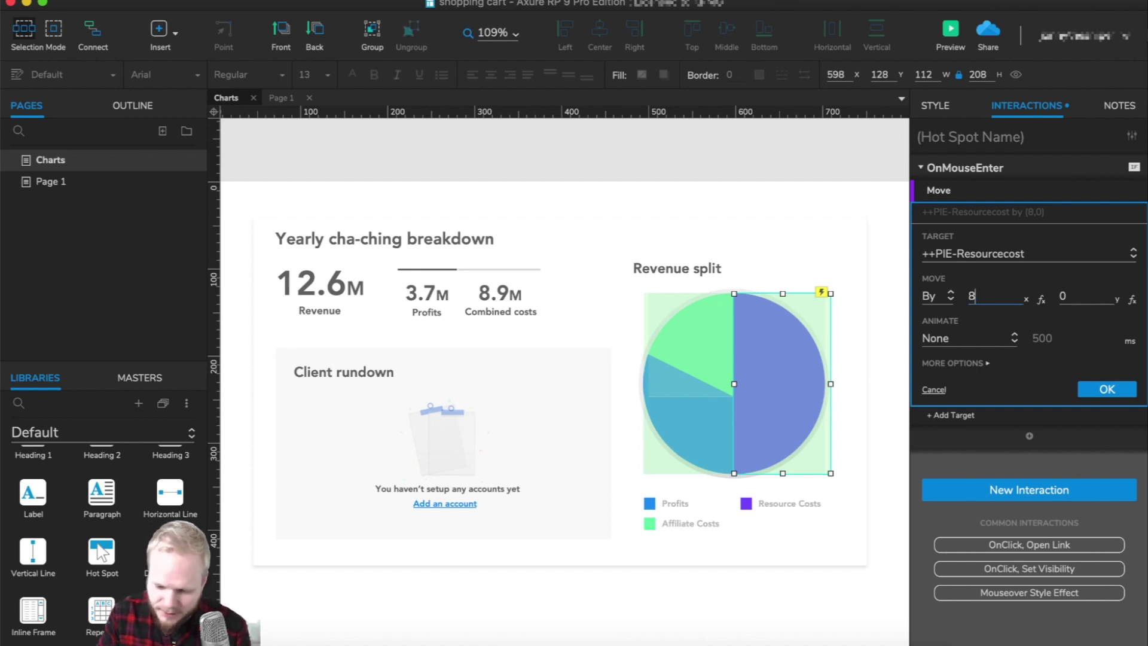
pyautogui.click(990, 339)
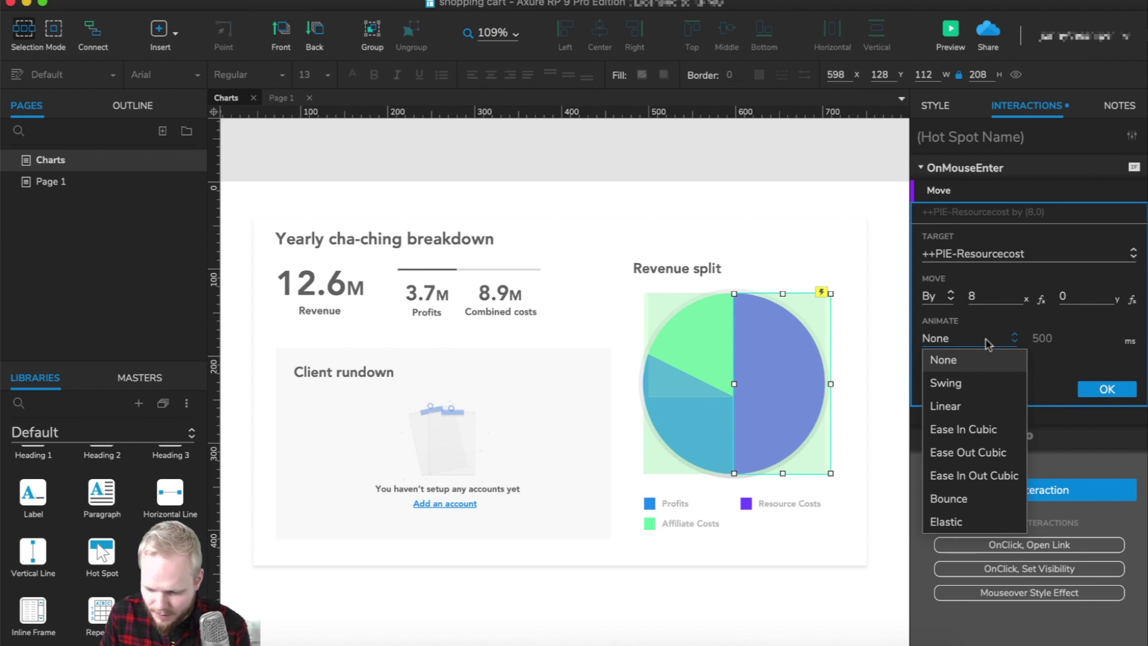
pyautogui.click(987, 453)
pyautogui.moveTo(1045, 355); pyautogui.dragTo(1033, 353)
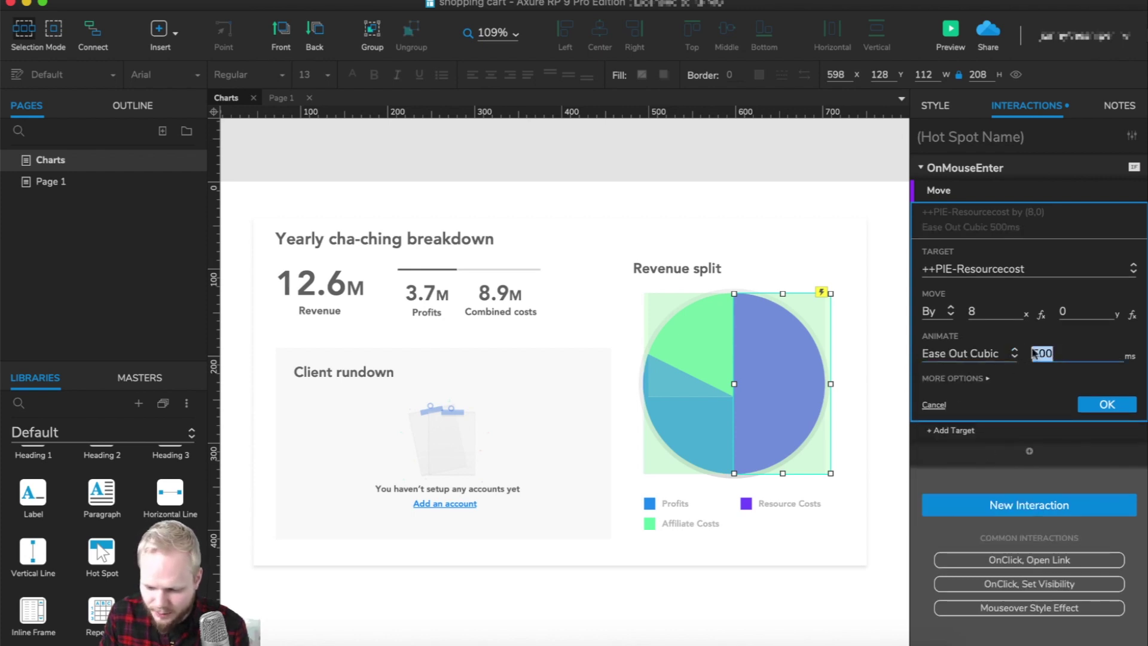
pyautogui.write('400')
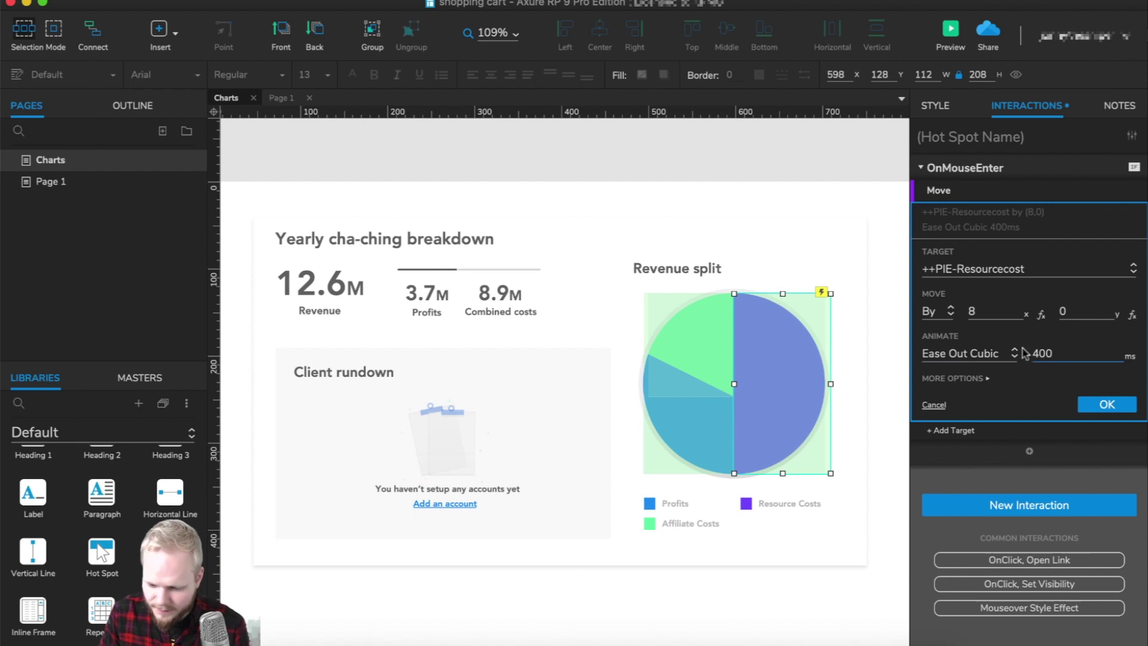
pyautogui.click(1107, 405)
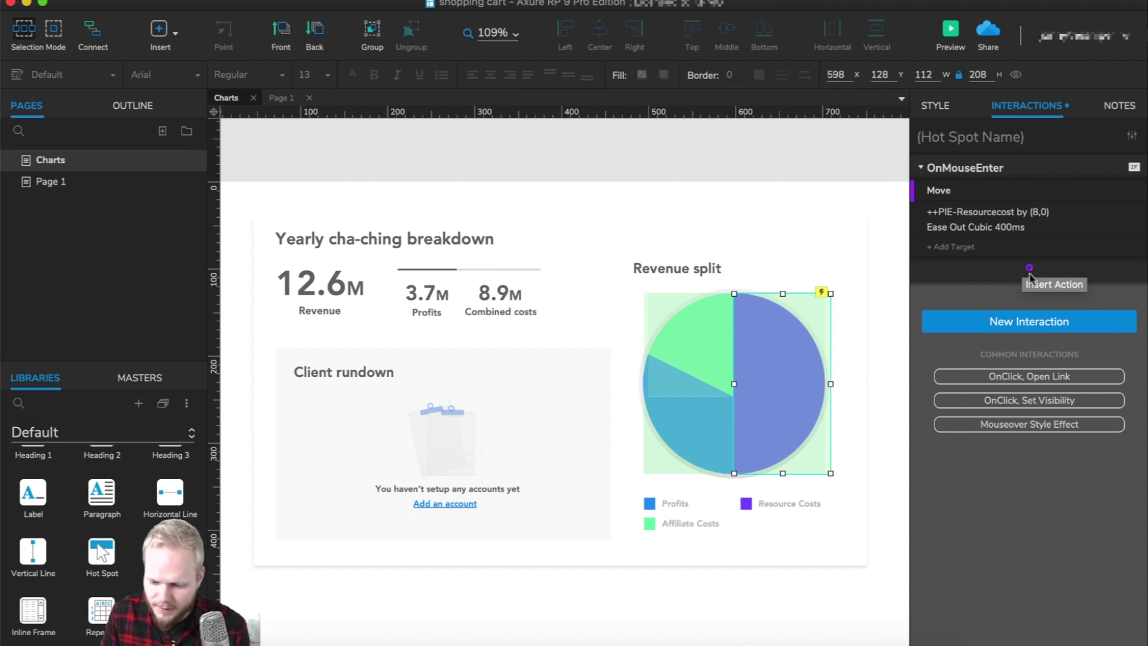
# Add an OnMouseOut Move of ++PIE-Resourcecost by (-8,0) with Bounce over 400 ms
pyautogui.click(1035, 322)
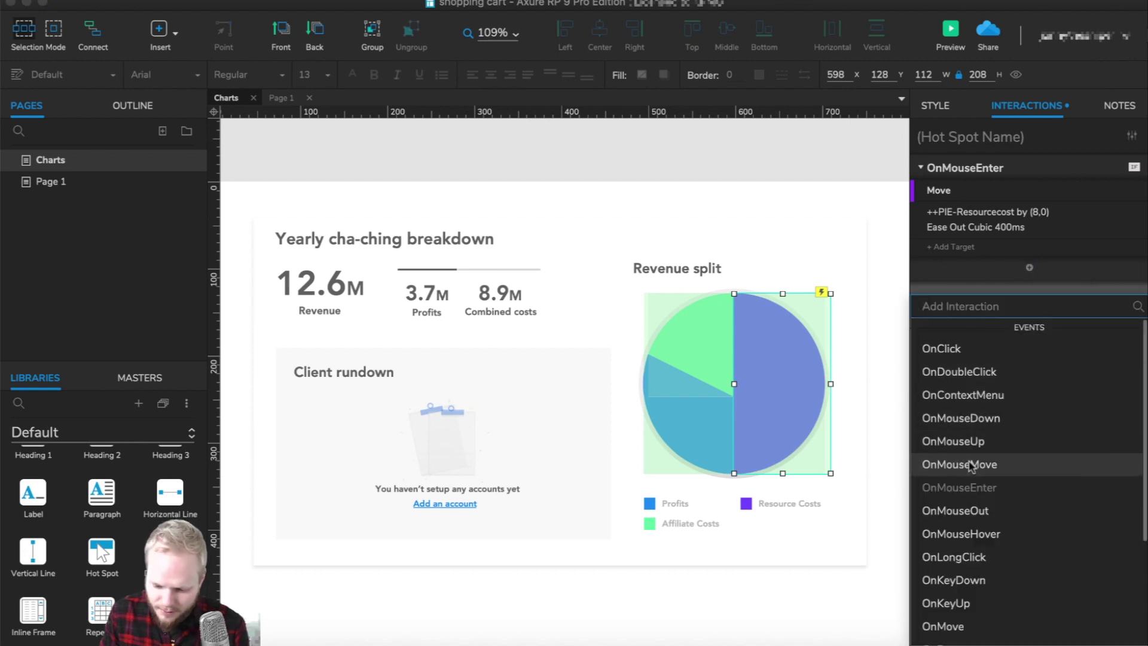
pyautogui.click(987, 512)
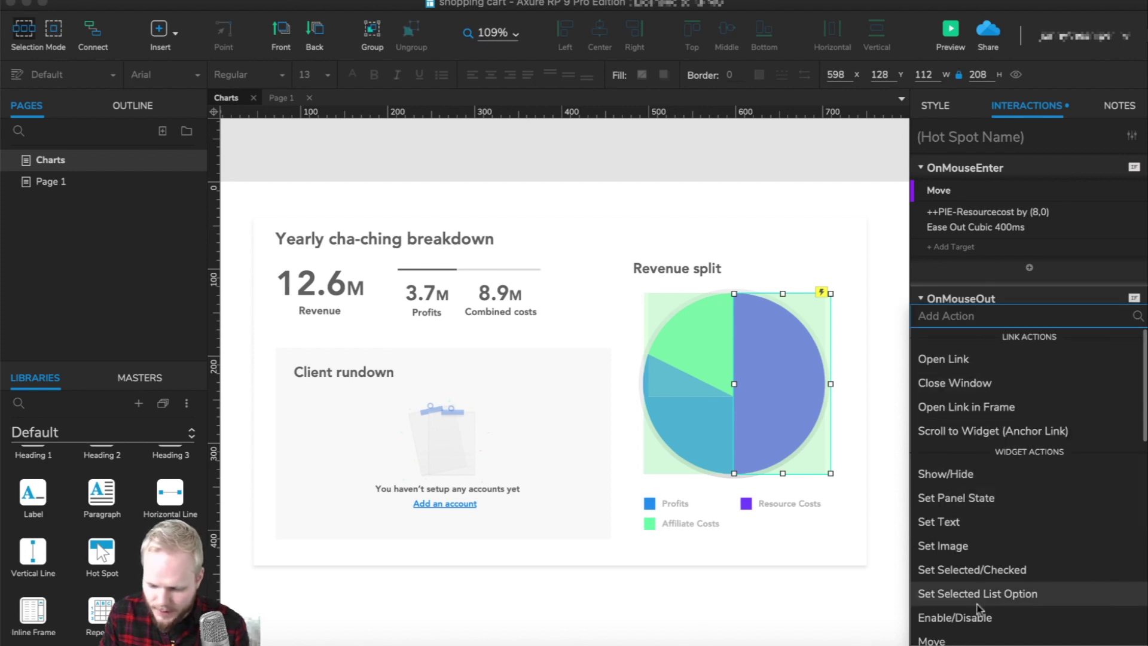
pyautogui.scroll(-2, 979, 607)
pyautogui.press('Return')
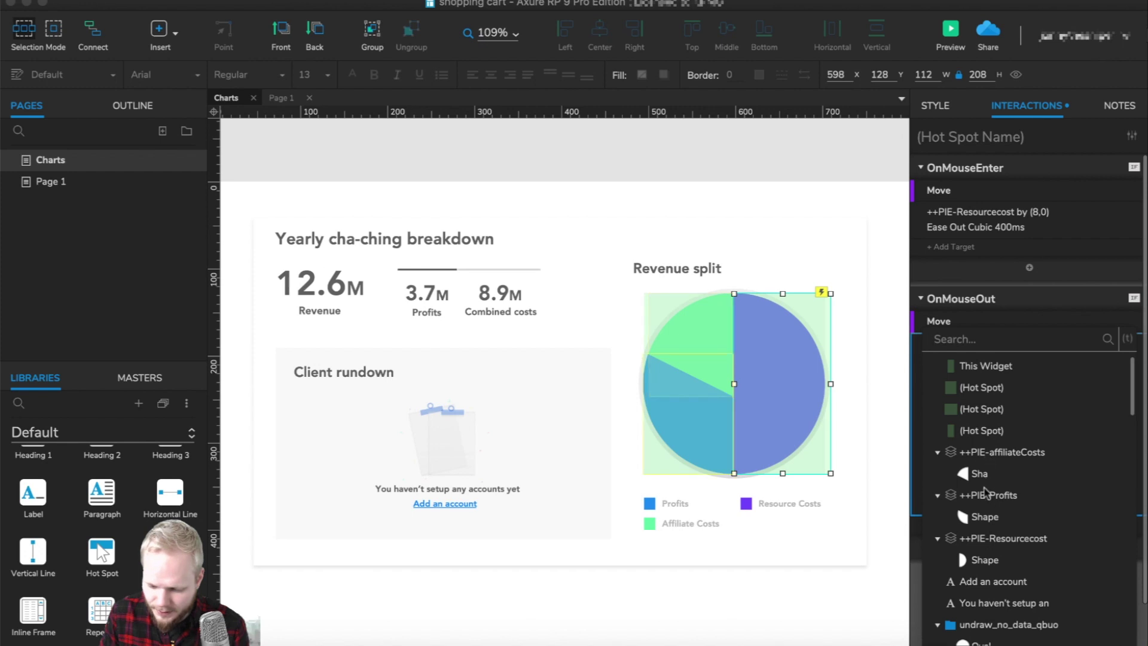
pyautogui.click(992, 539)
pyautogui.doubleClick(992, 426)
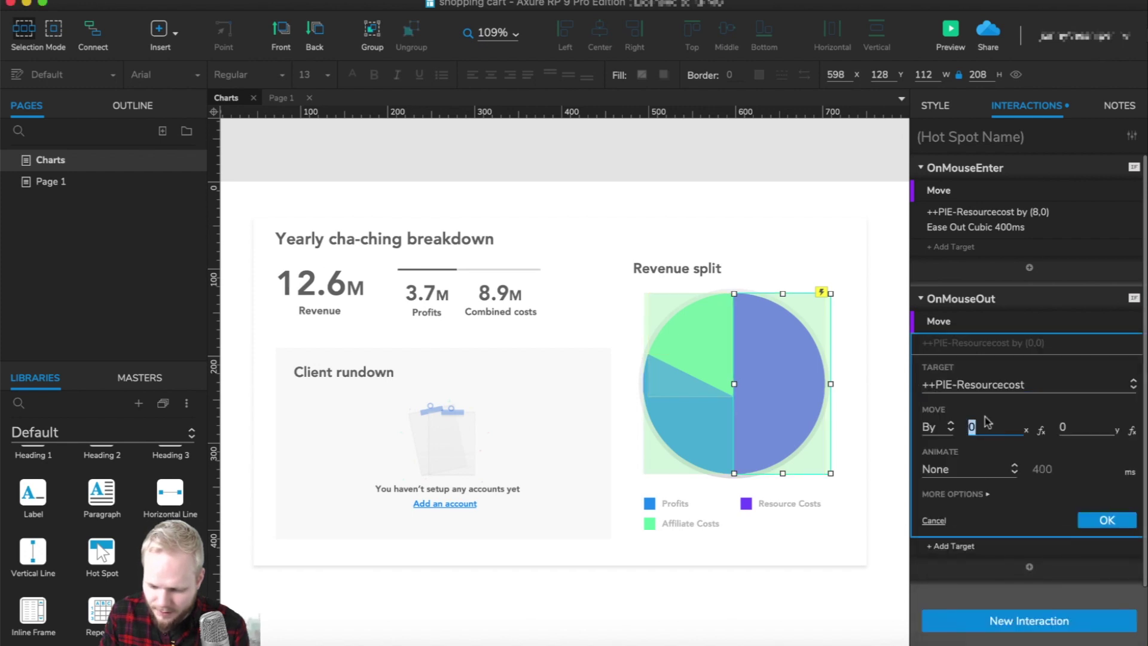
pyautogui.click(968, 468)
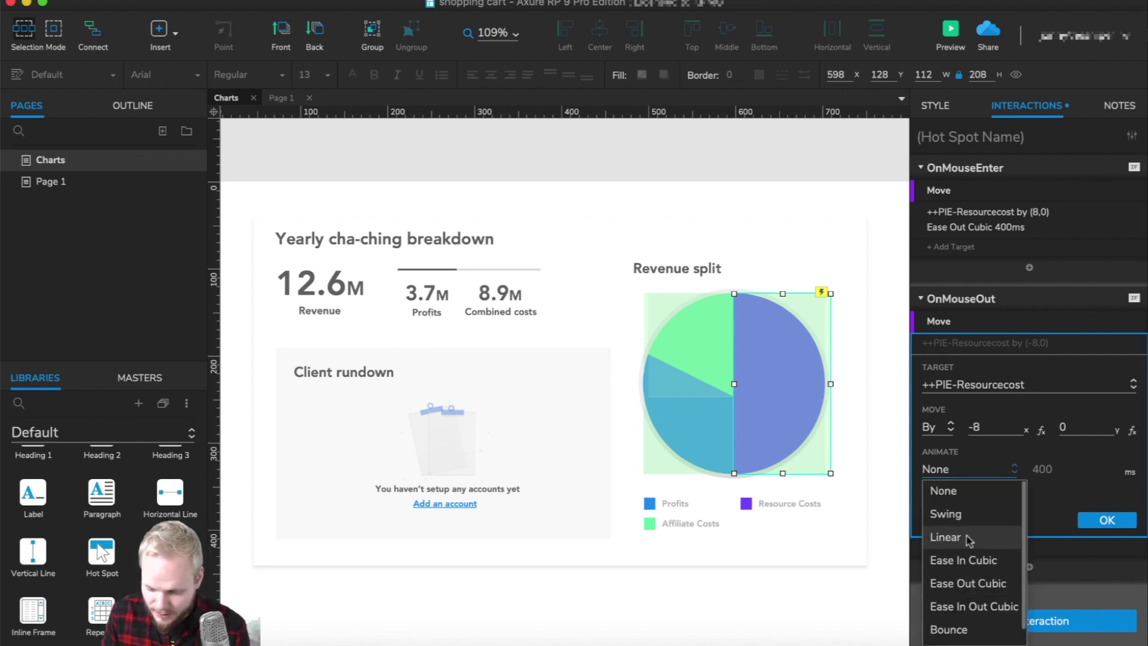
pyautogui.click(949, 629)
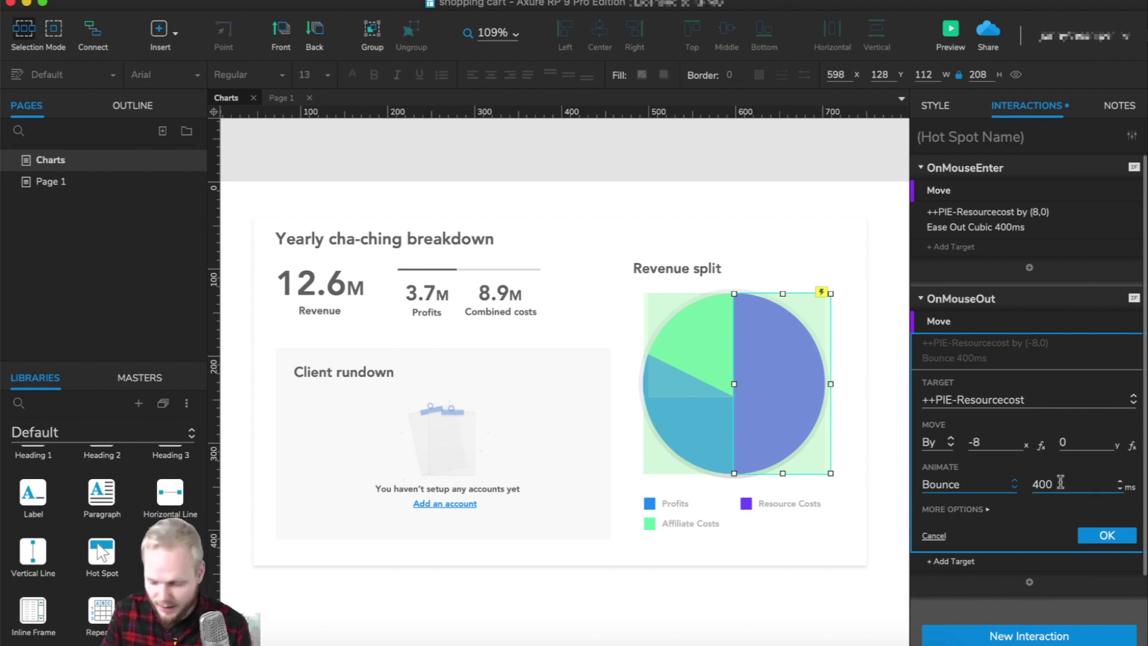
pyautogui.click(1106, 535)
# Preview the hover slide in the browser, then return and select the green-slice hot spot
pyautogui.press('super+period')
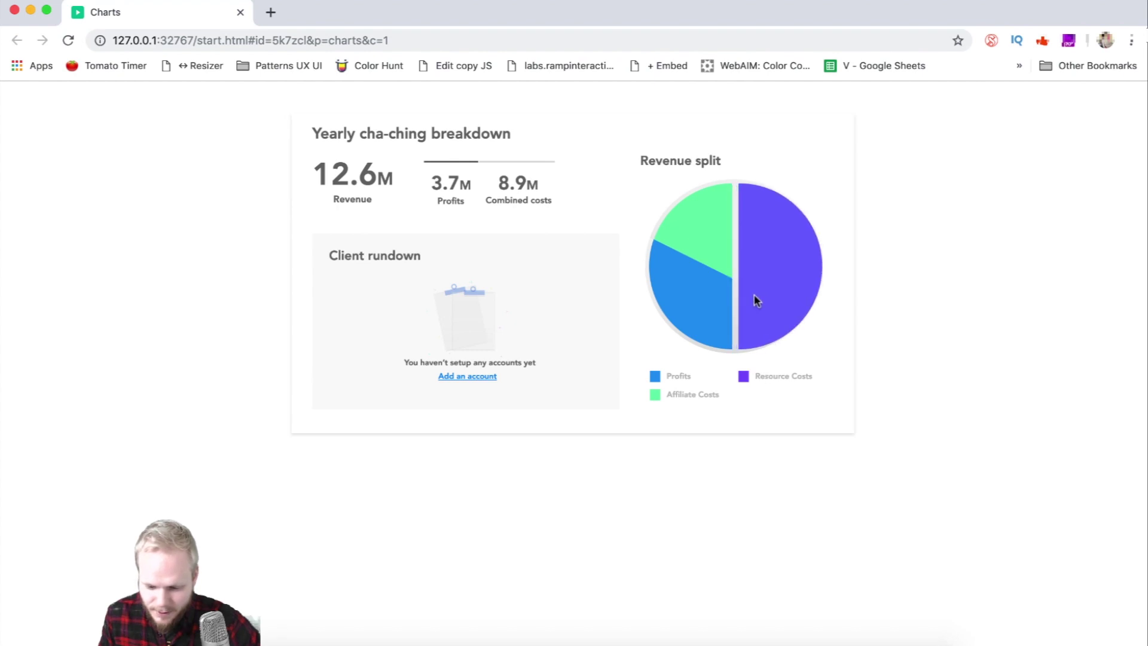
pyautogui.press('super+Tab')
pyautogui.click(669, 359)
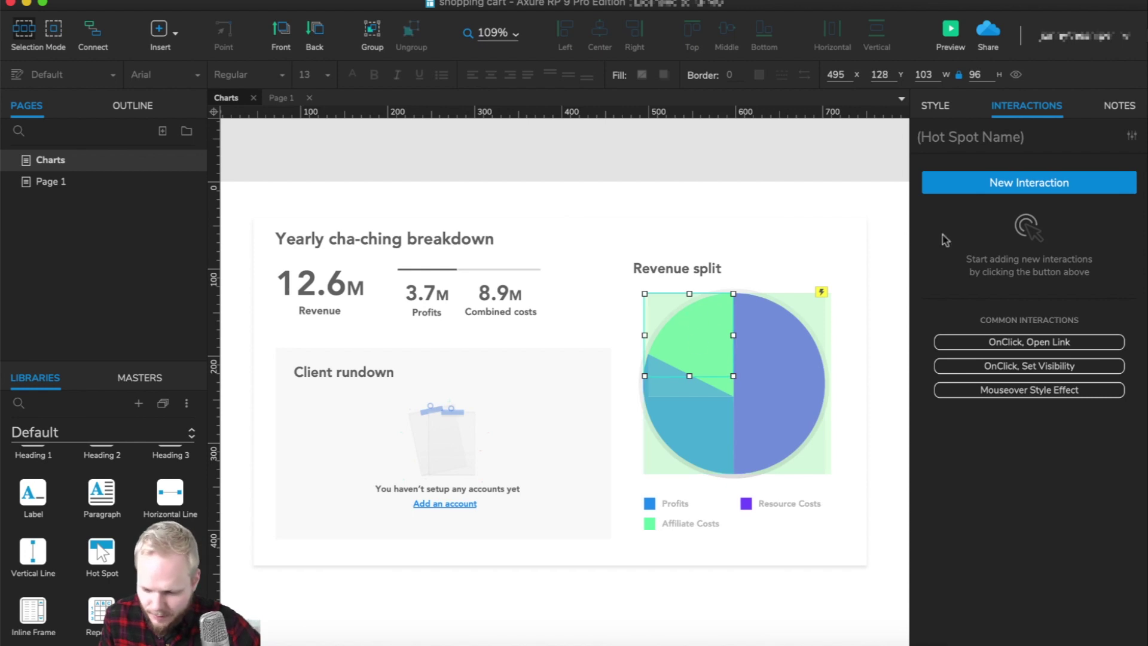
# Remove an accidentally added OnClick event from the green-slice hot spot
pyautogui.click(1036, 183)
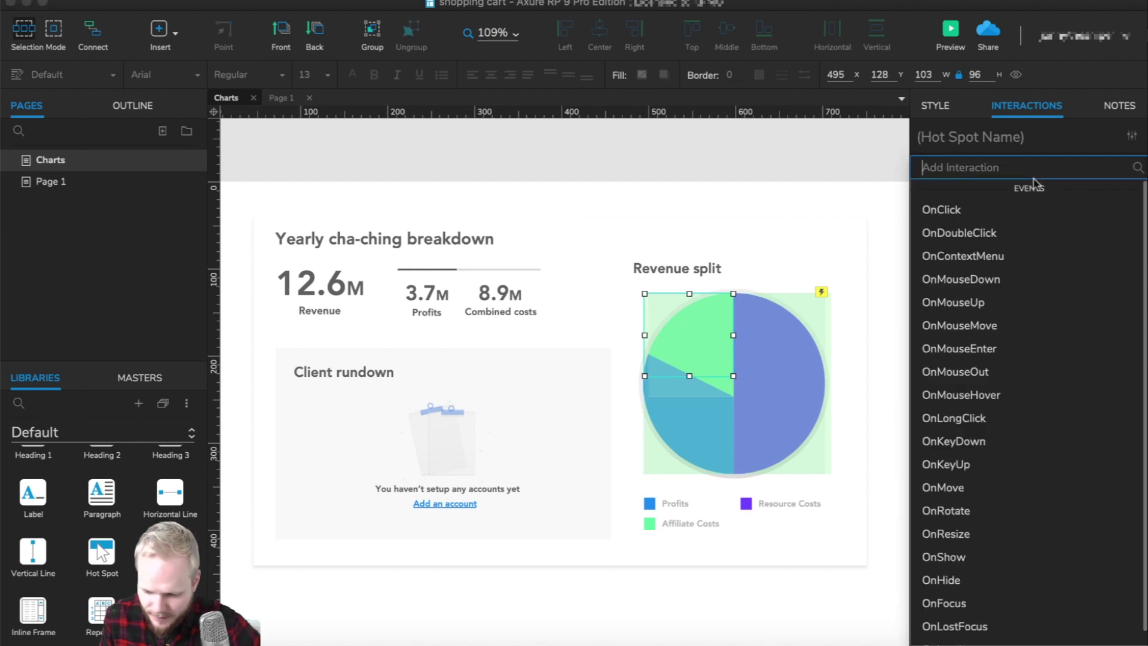
pyautogui.click(976, 212)
pyautogui.press('Escape')
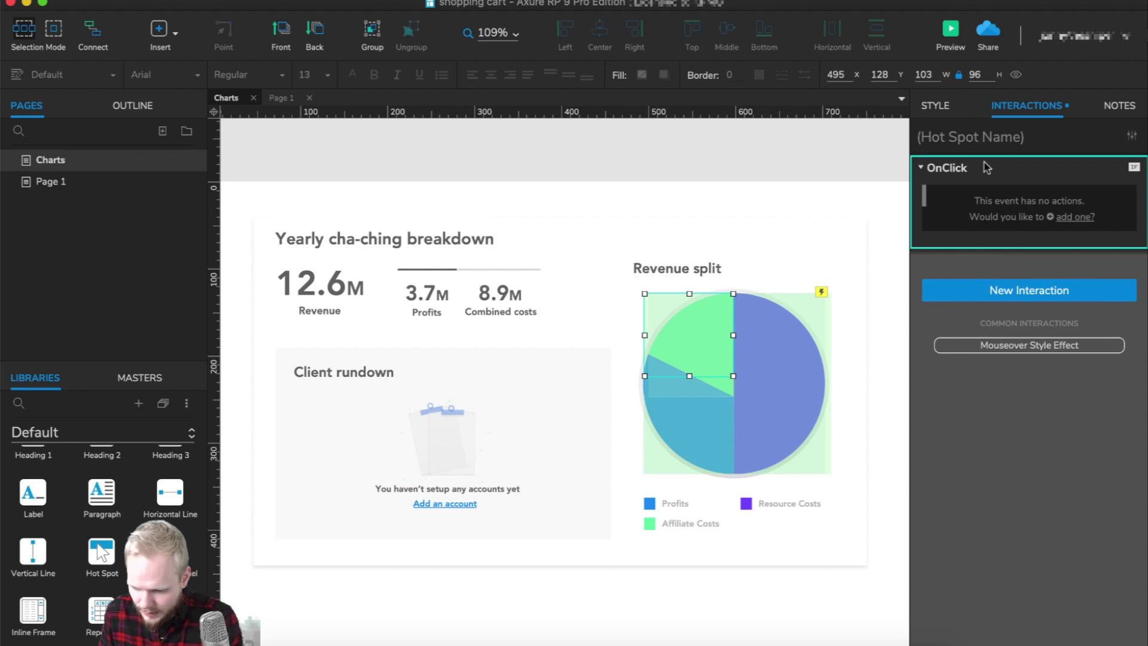
pyautogui.press('Delete')
# Add an OnMouseEnter Move of the Affiliate Costs shape by (7,7), Ease Out Cubic, 400 ms
pyautogui.click(1001, 190)
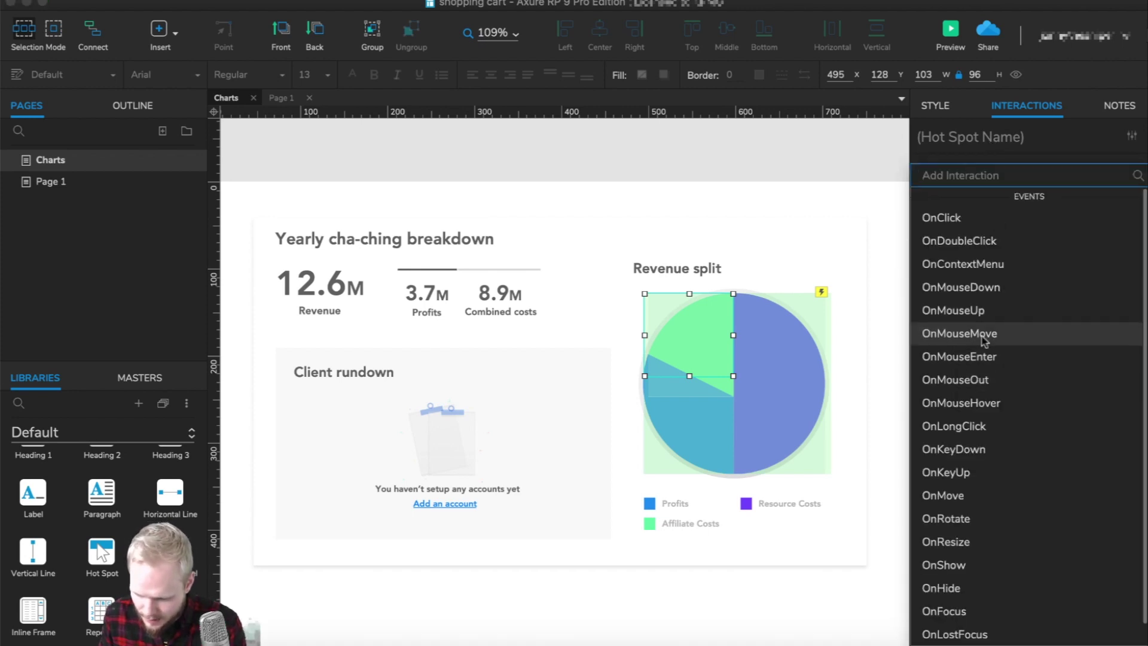
pyautogui.click(983, 357)
pyautogui.scroll(-2, 964, 476)
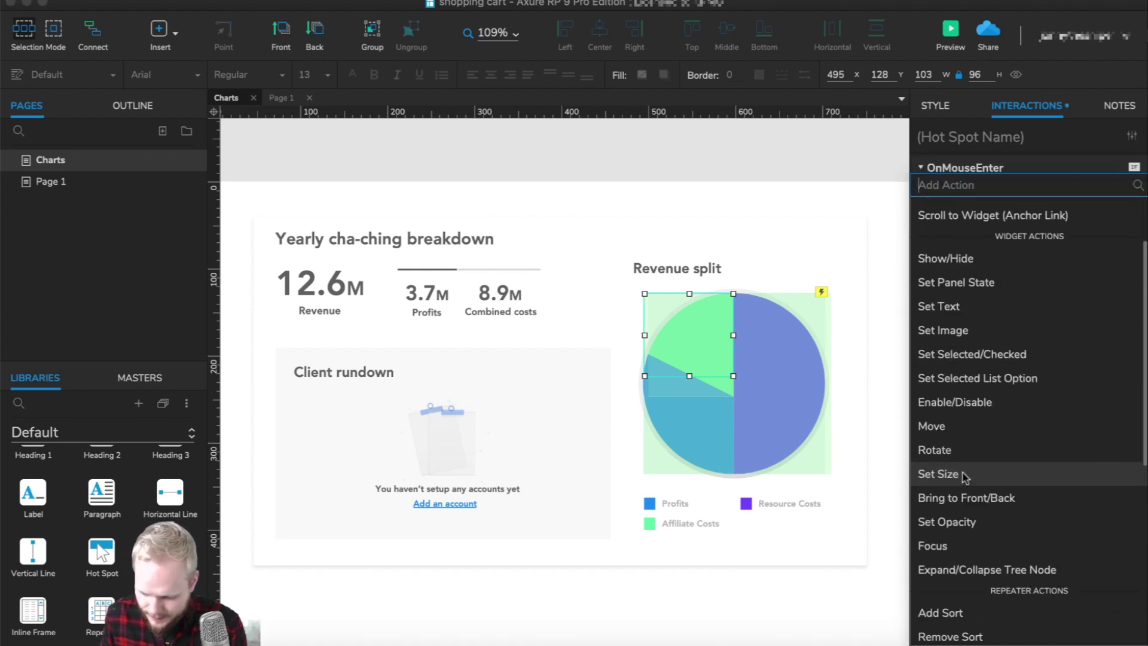
pyautogui.click(963, 430)
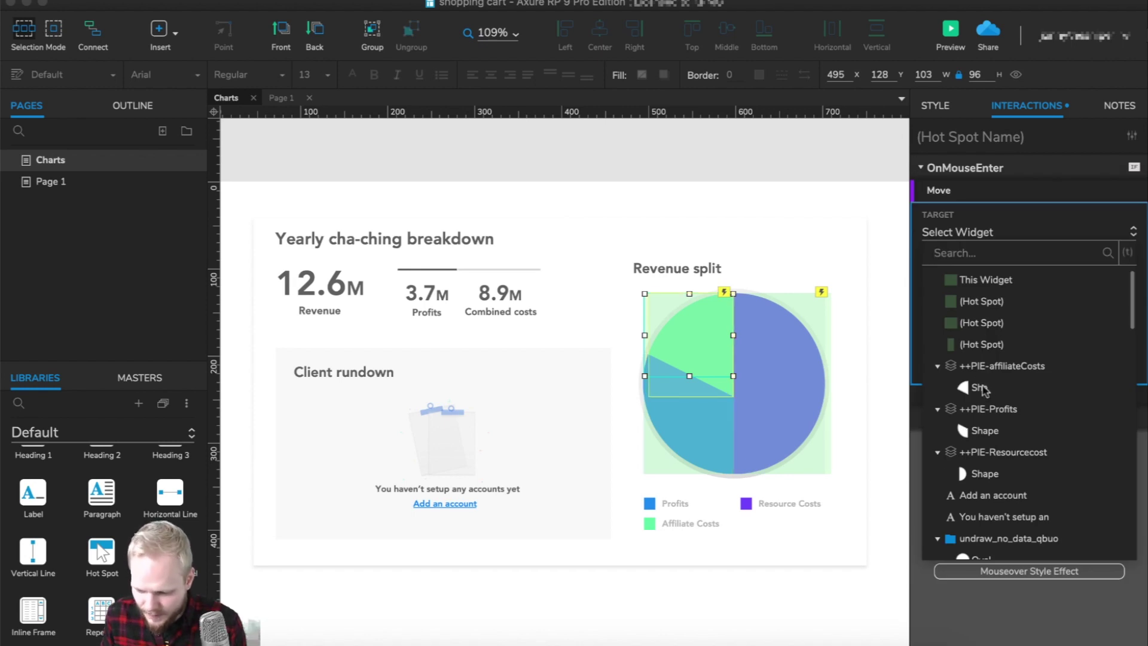
pyautogui.click(983, 388)
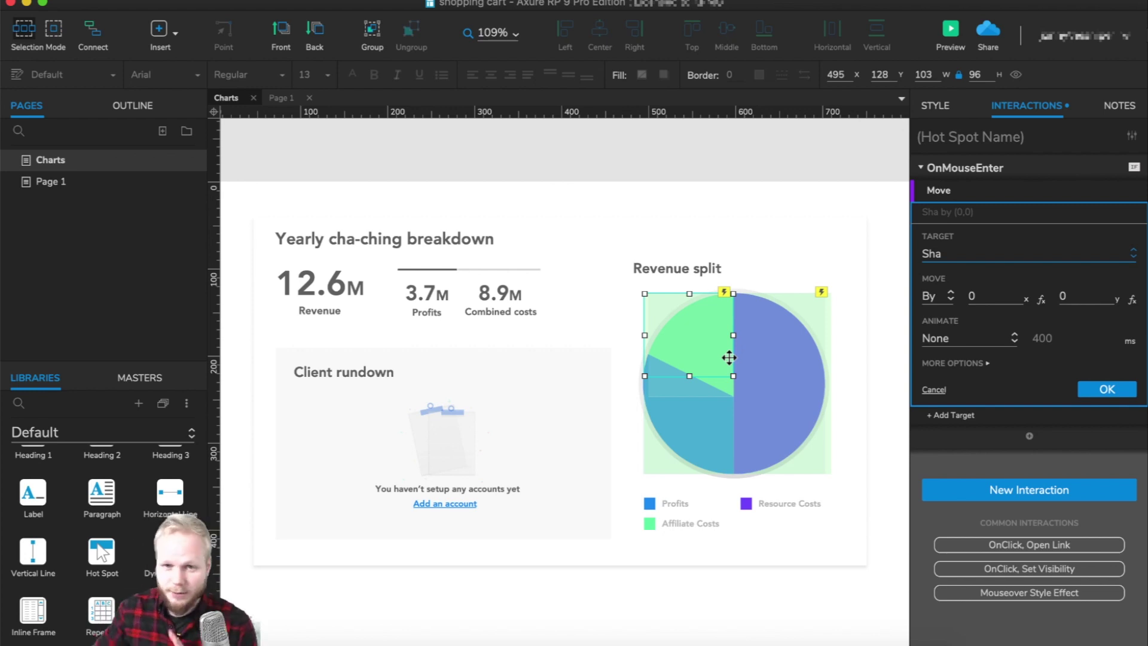
pyautogui.doubleClick(974, 296)
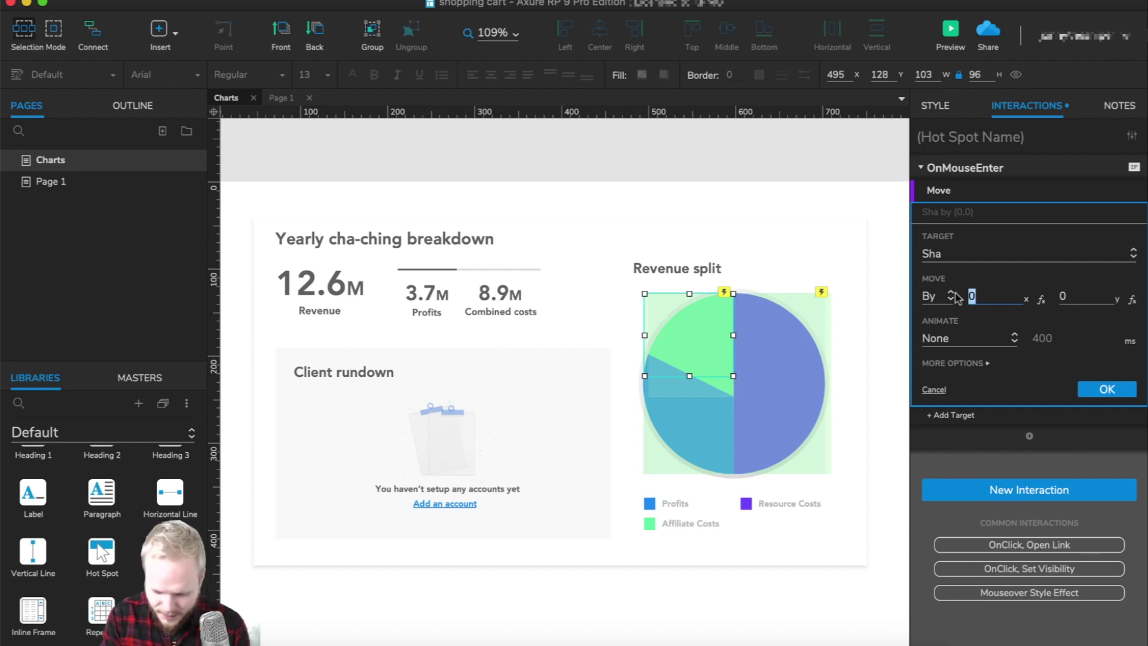
pyautogui.write('7')
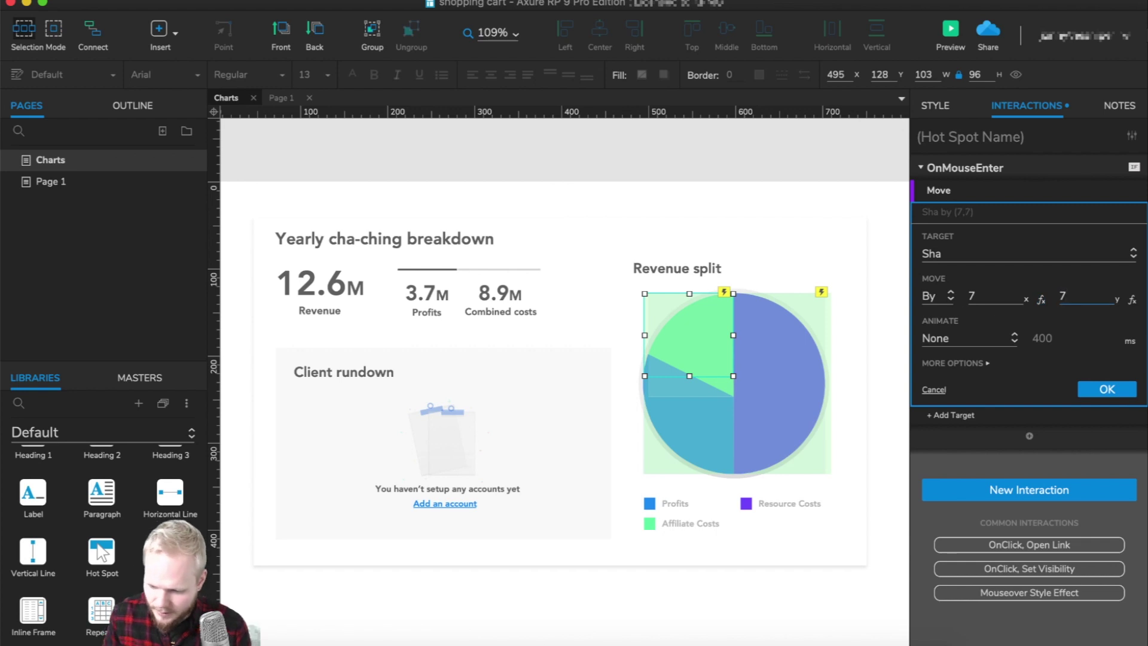
pyautogui.click(995, 338)
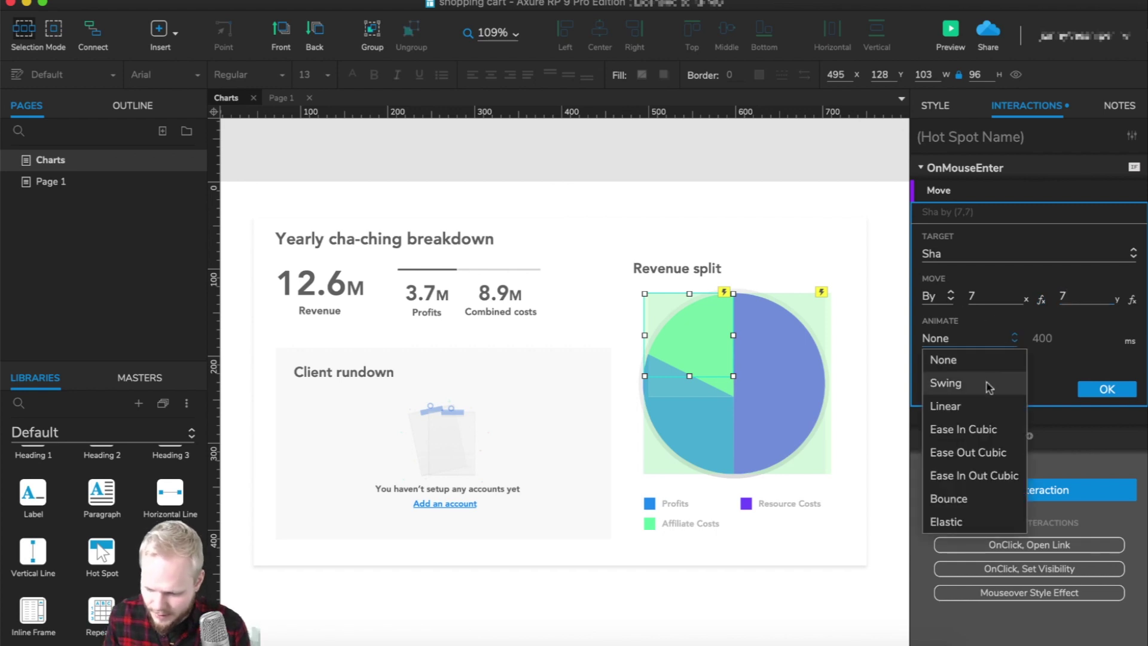
pyautogui.click(993, 452)
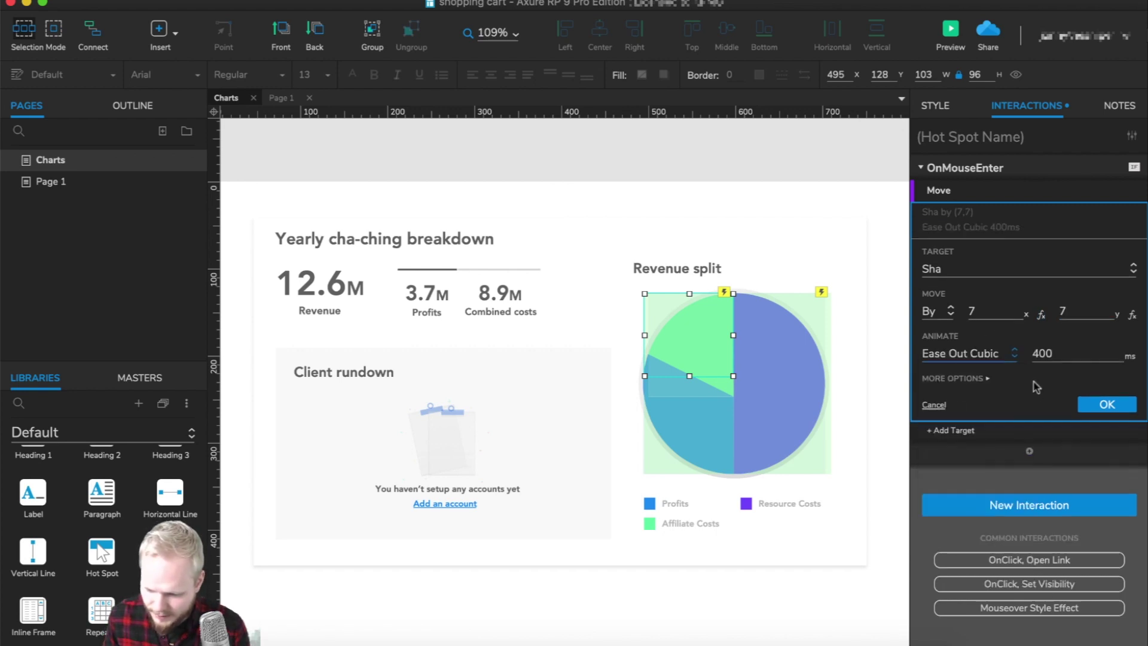
pyautogui.click(1104, 403)
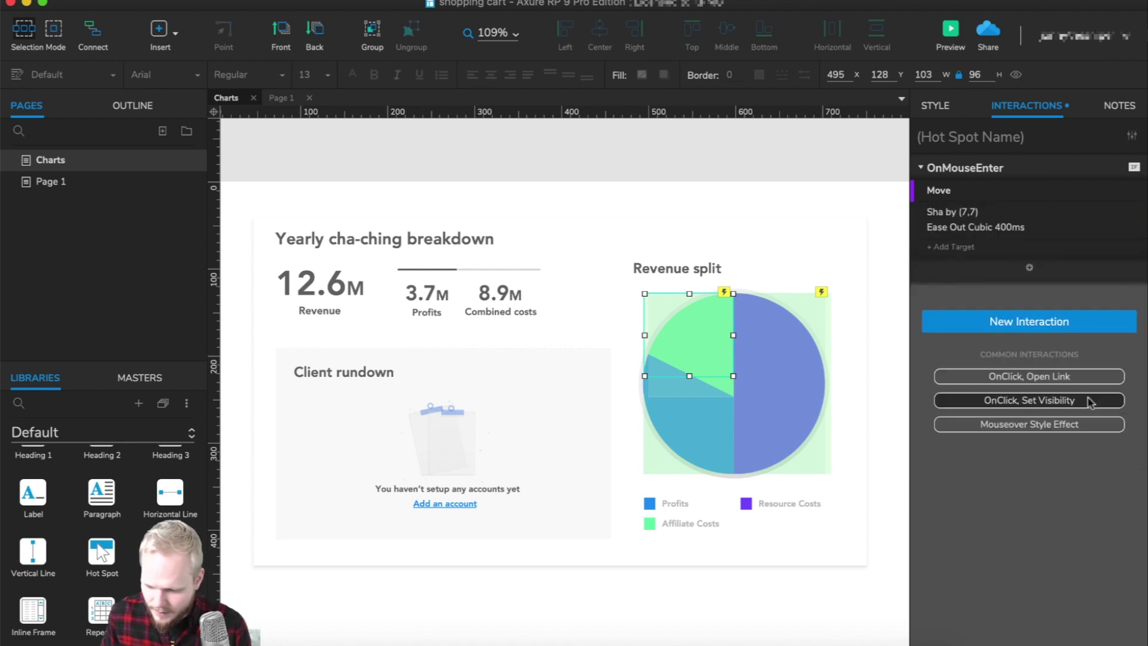
# Add an OnMouseOut Move of the Affiliate Costs shape by (-7,-7) with Bounce, then preview
pyautogui.click(1044, 328)
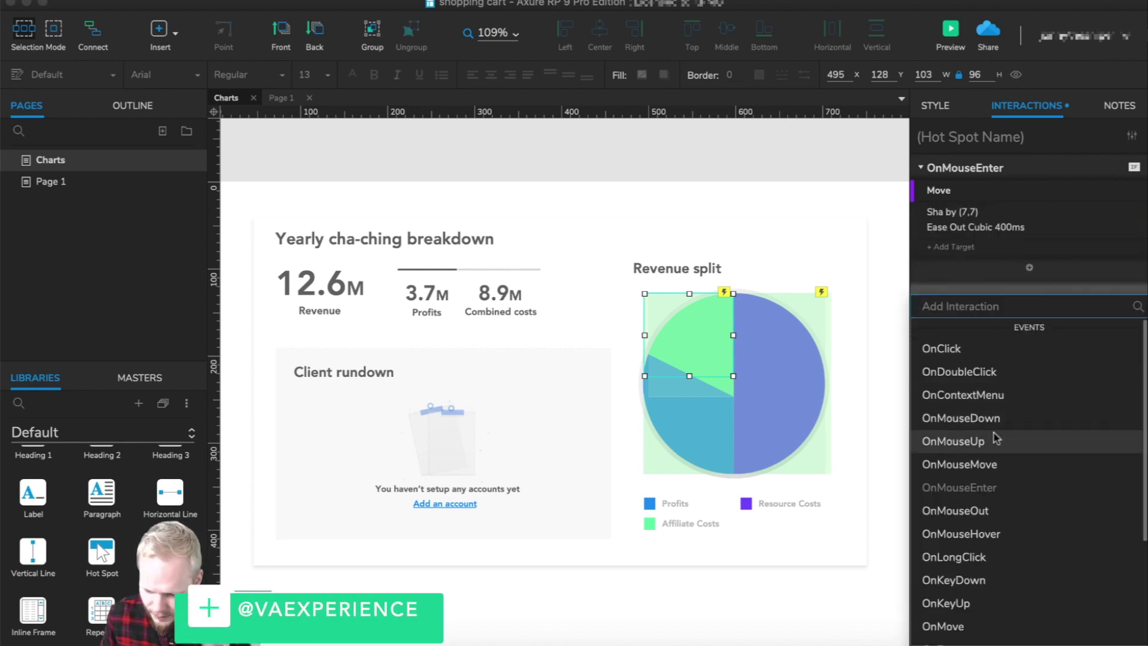
pyautogui.click(993, 516)
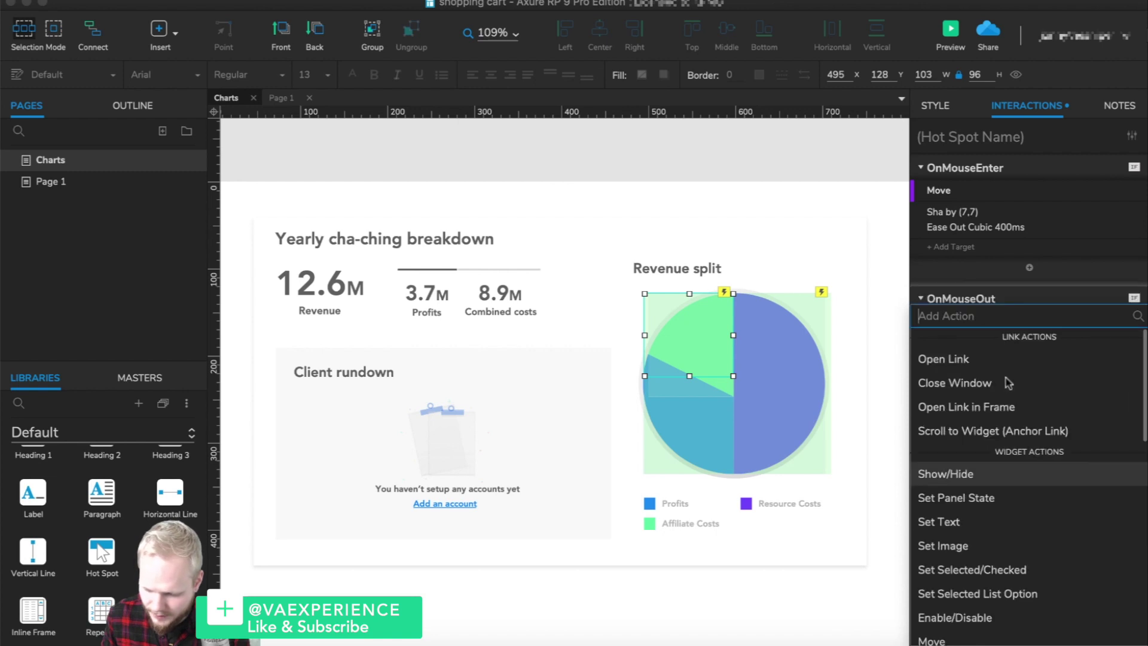
pyautogui.scroll(-1, 987, 501)
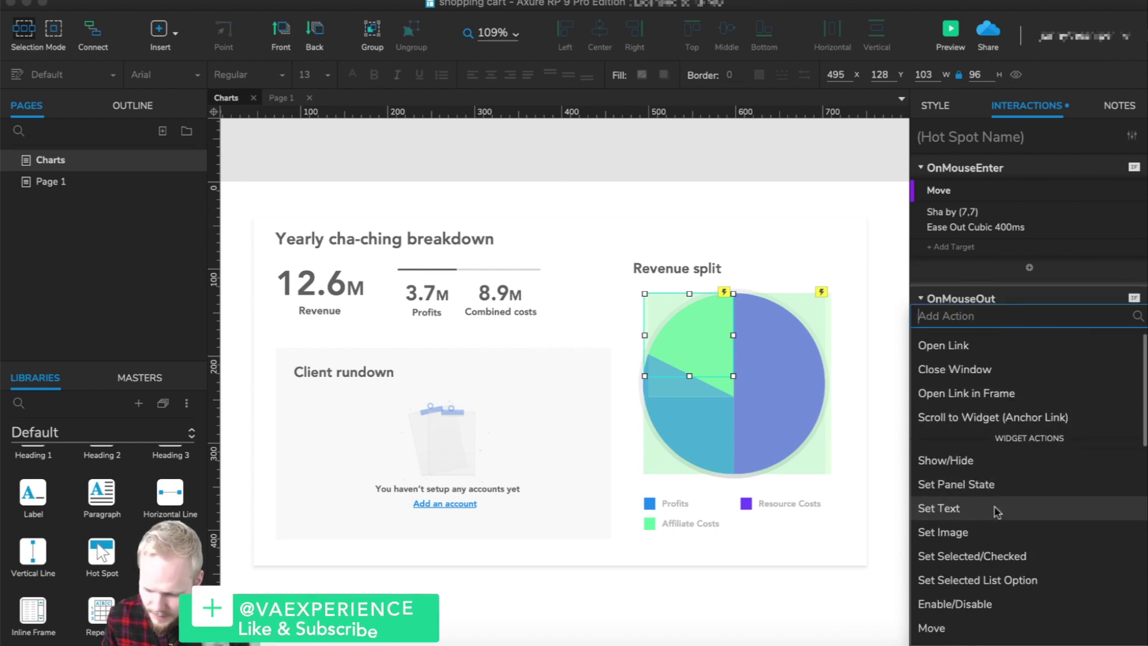
pyautogui.click(930, 618)
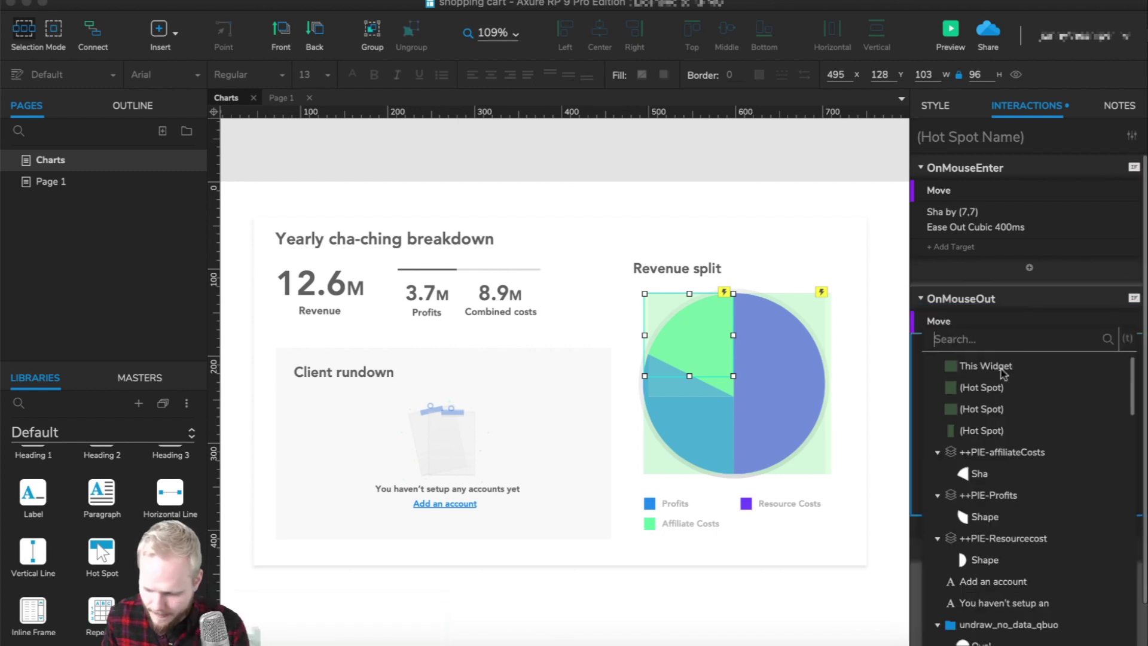
pyautogui.click(988, 475)
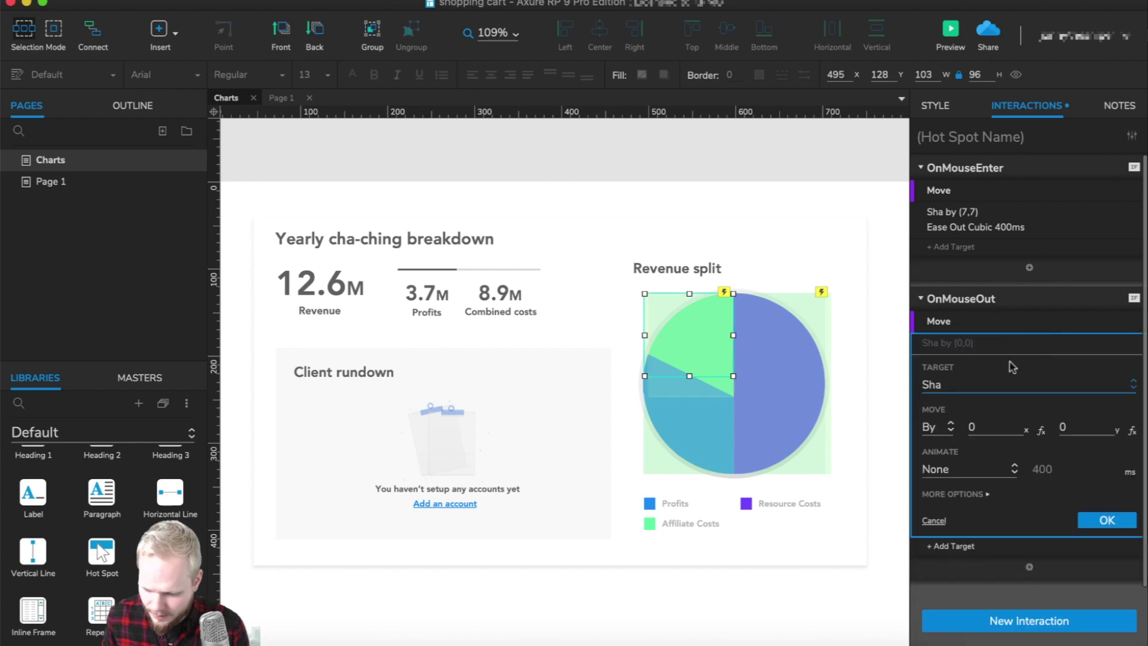
pyautogui.write('-7')
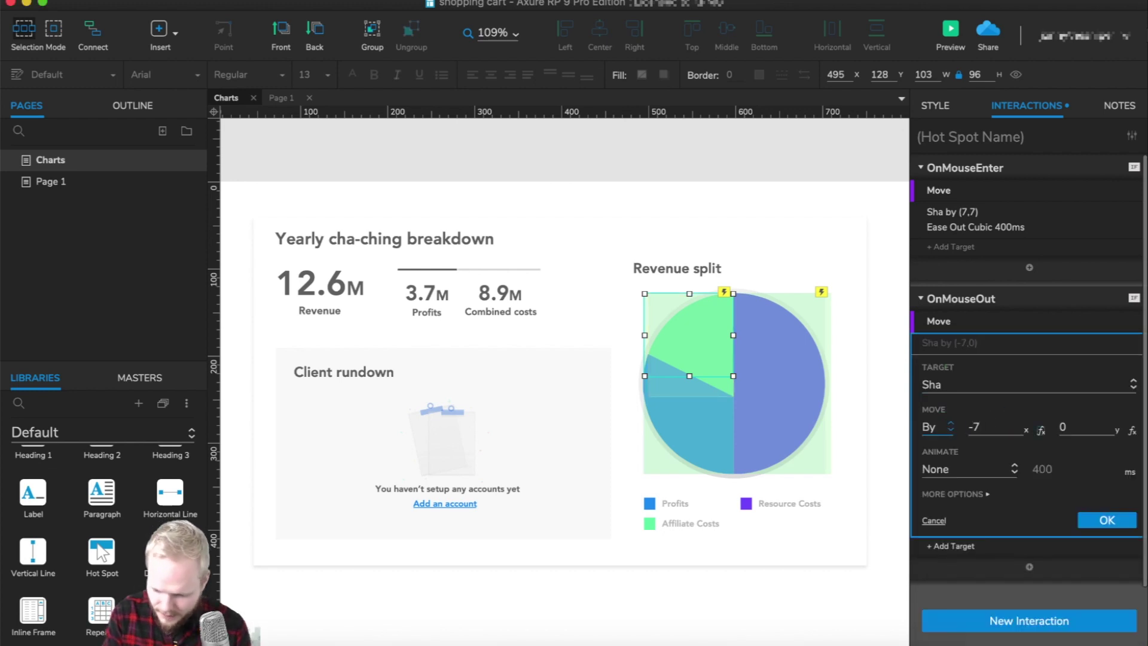
pyautogui.press('Tab')
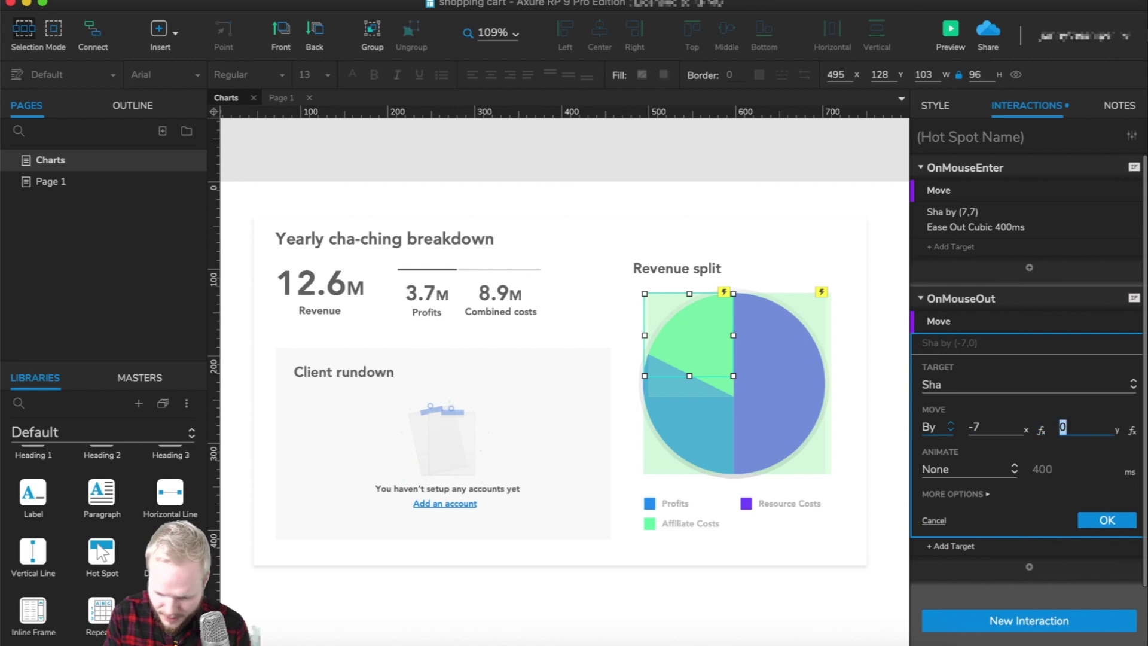
pyautogui.click(949, 471)
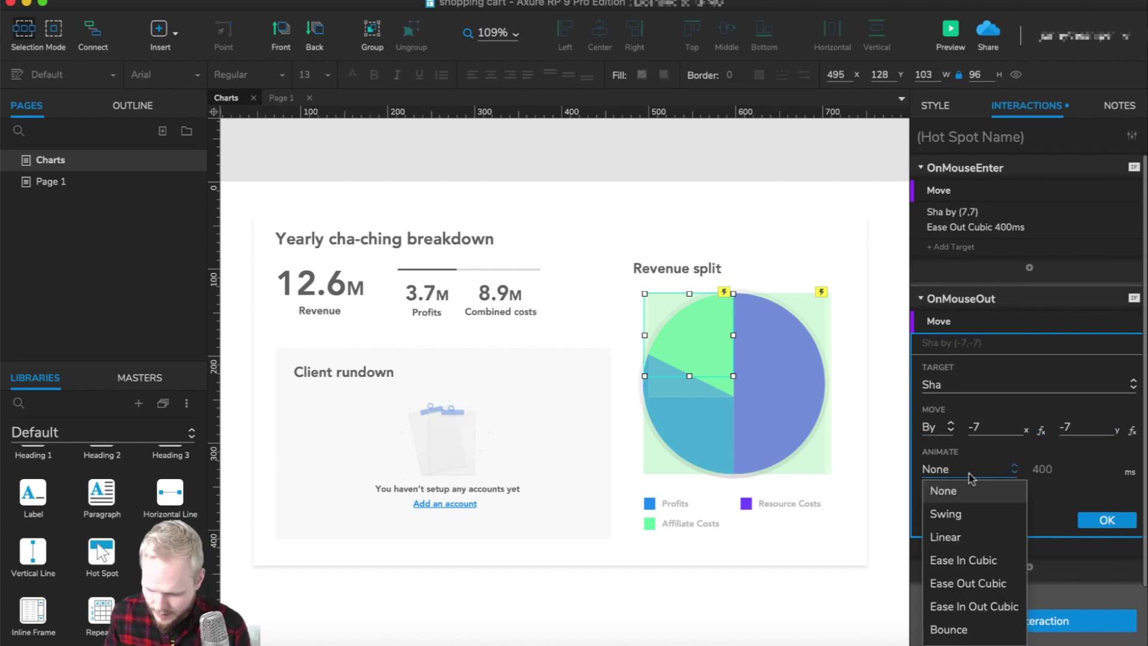
pyautogui.click(968, 629)
pyautogui.click(1106, 520)
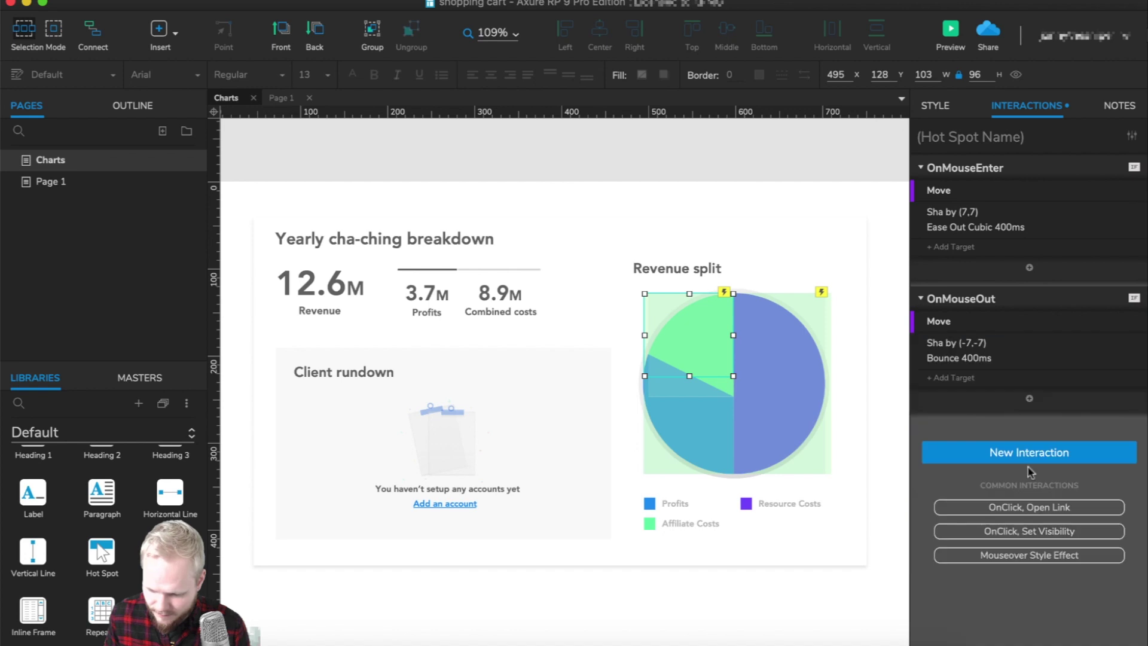
pyautogui.click(827, 232)
pyautogui.click(949, 30)
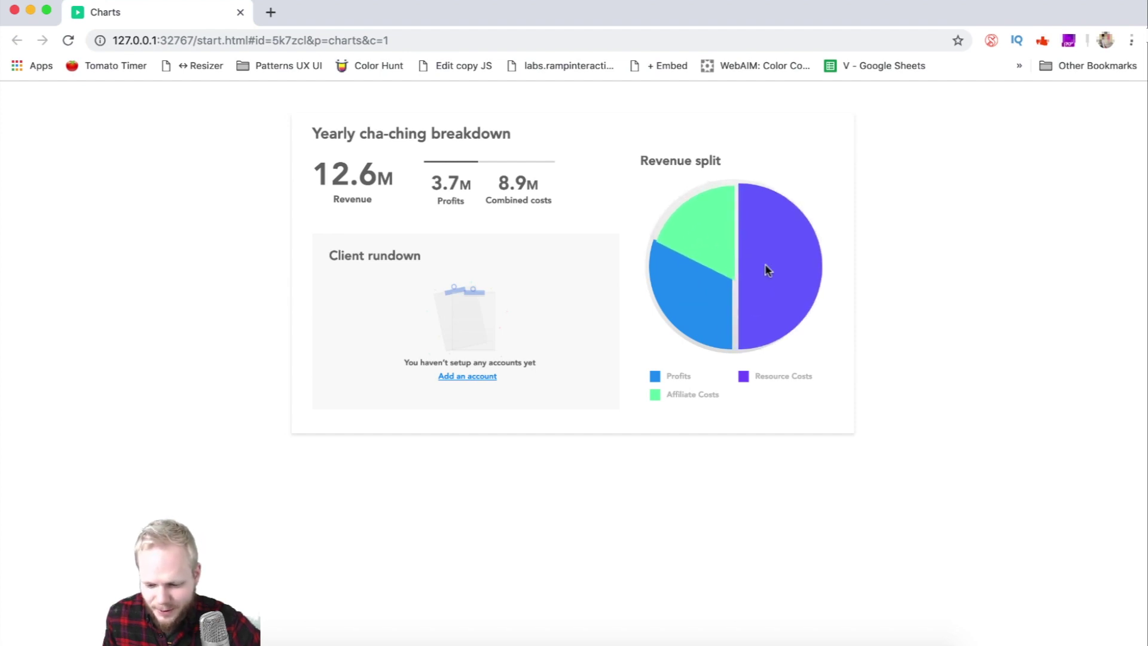
# Change the green-slice hot spot's OnMouseEnter move to (-7,-7)
pyautogui.click(241, 13)
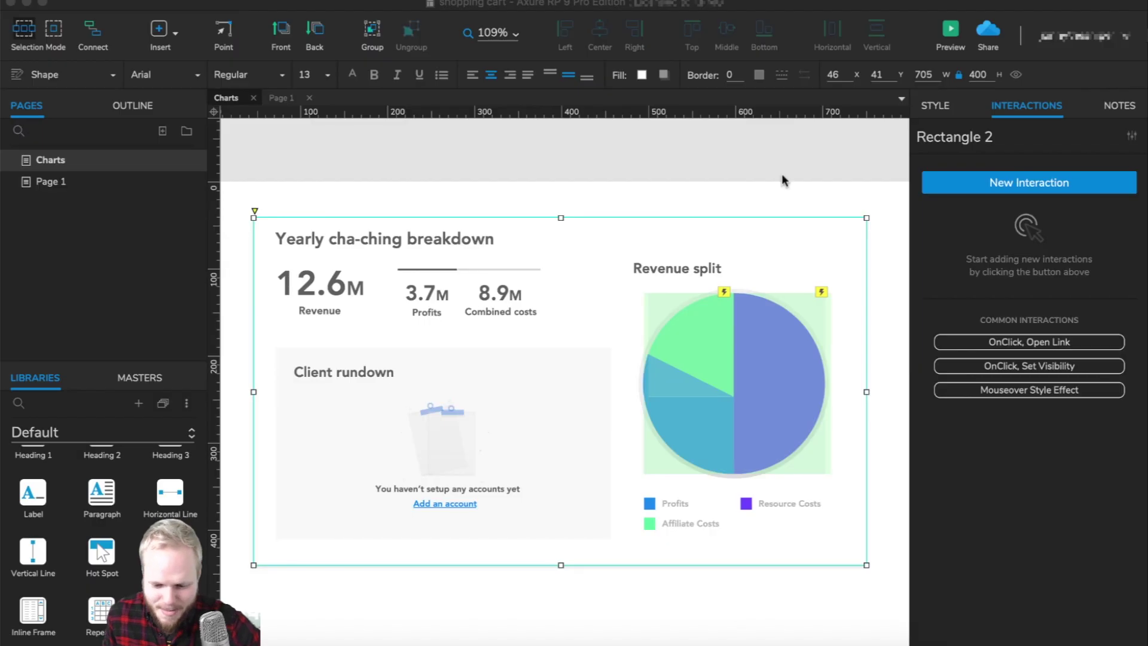
pyautogui.click(718, 330)
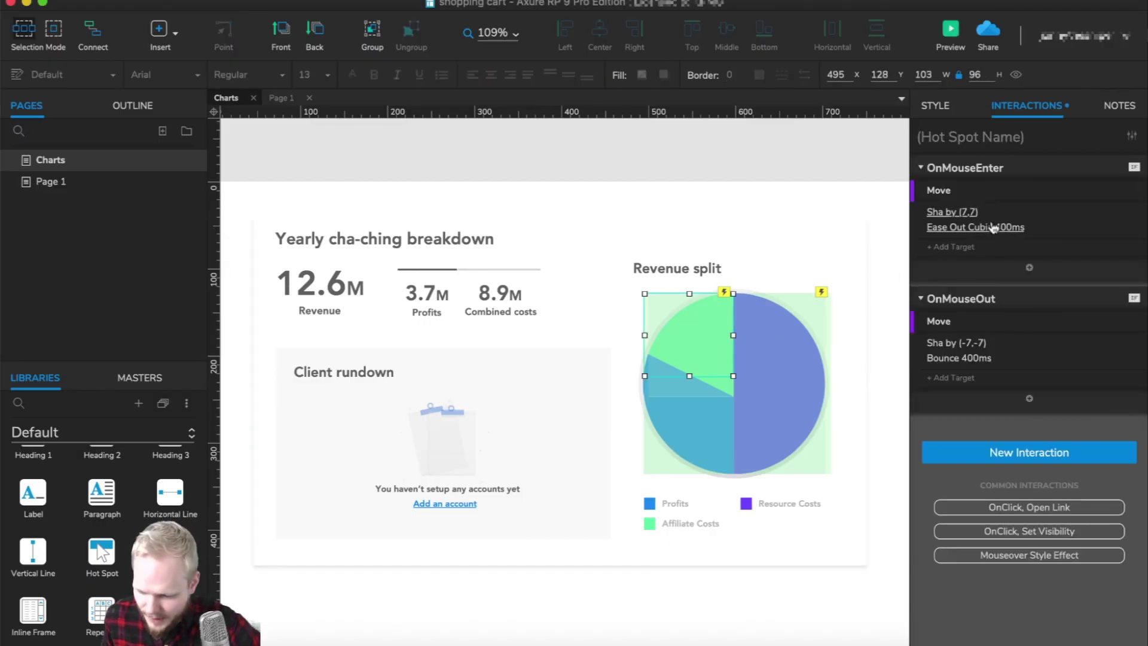
pyautogui.click(971, 218)
pyautogui.write('-7')
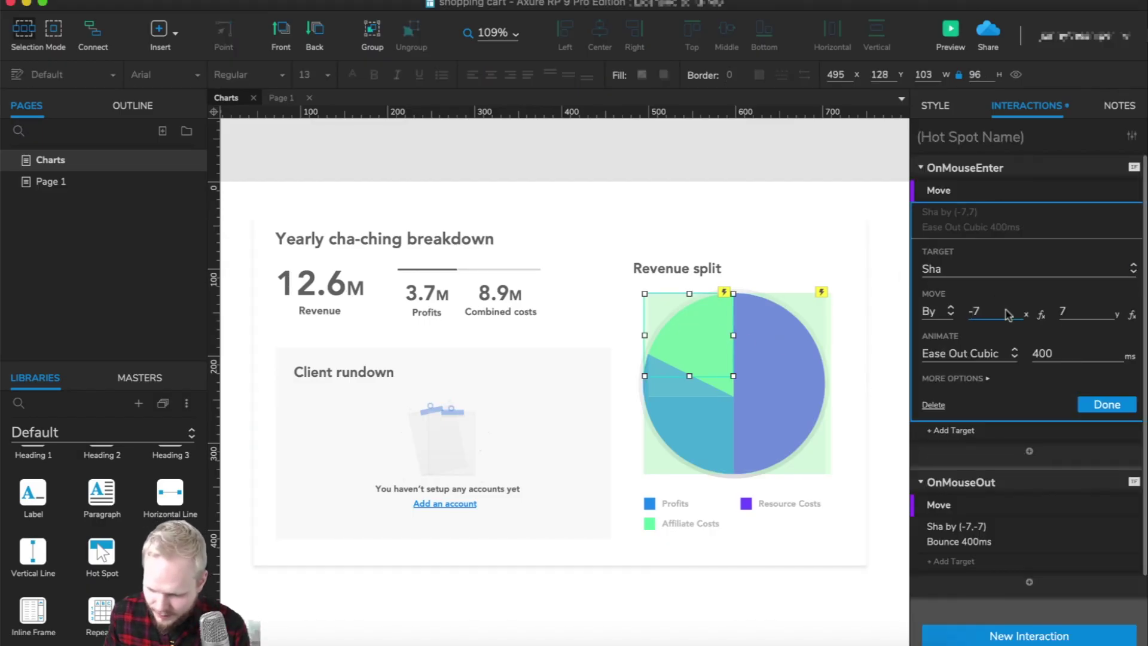
pyautogui.doubleClick(1062, 310)
pyautogui.write('-7')
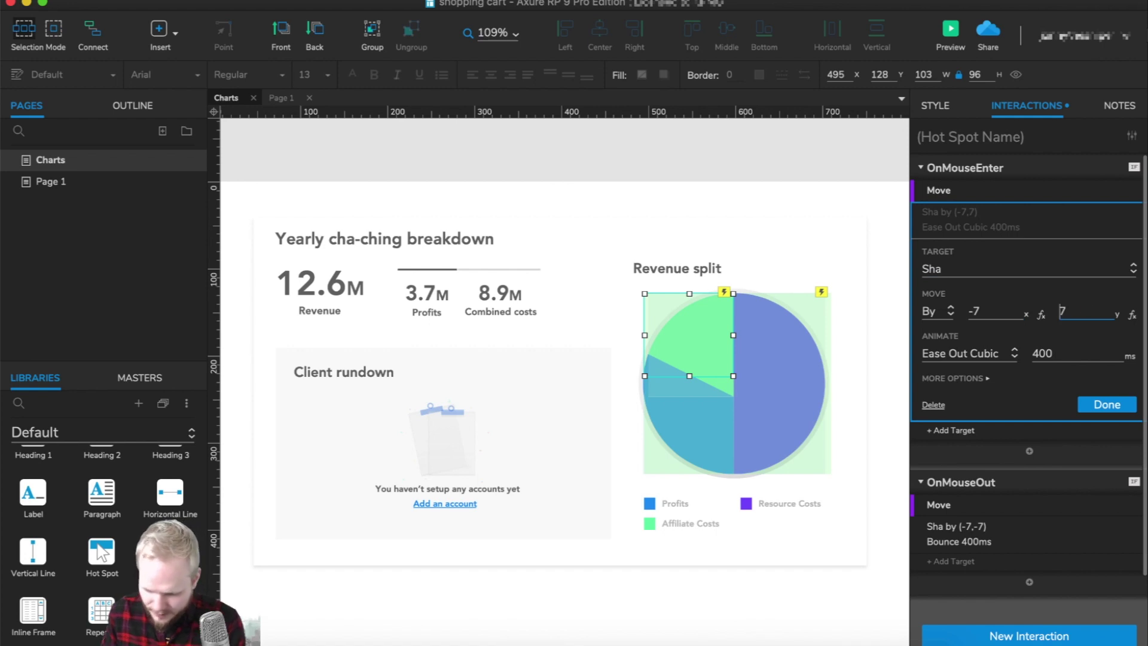
pyautogui.click(1107, 404)
# Change the OnMouseOut move back to (7,7)
pyautogui.click(971, 359)
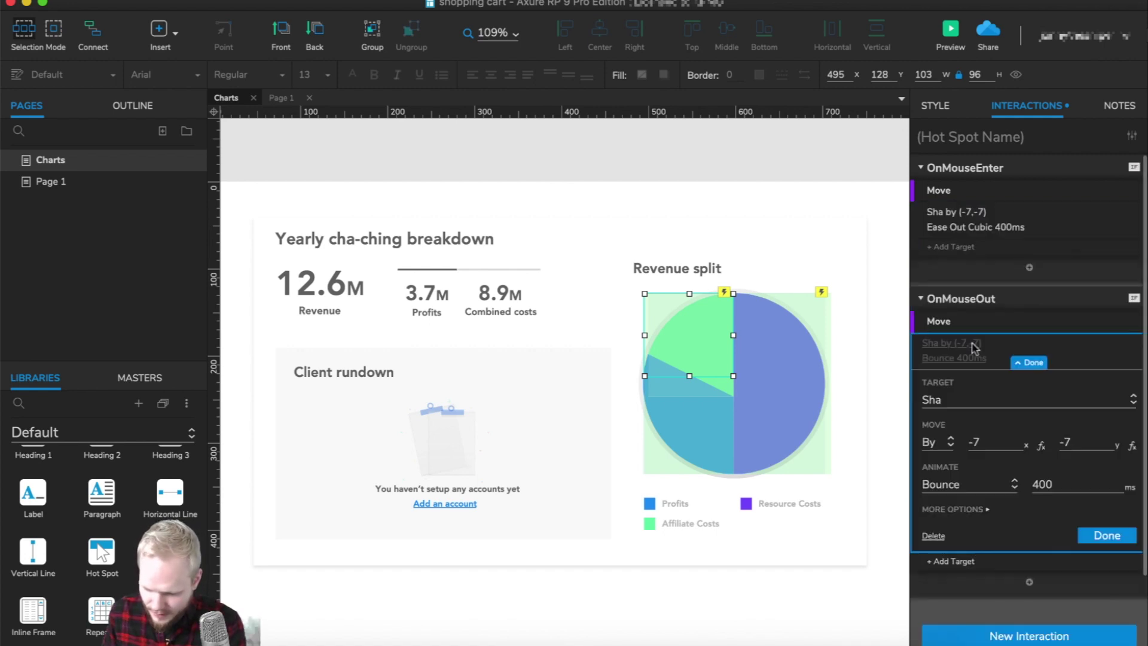
pyautogui.doubleClick(975, 440)
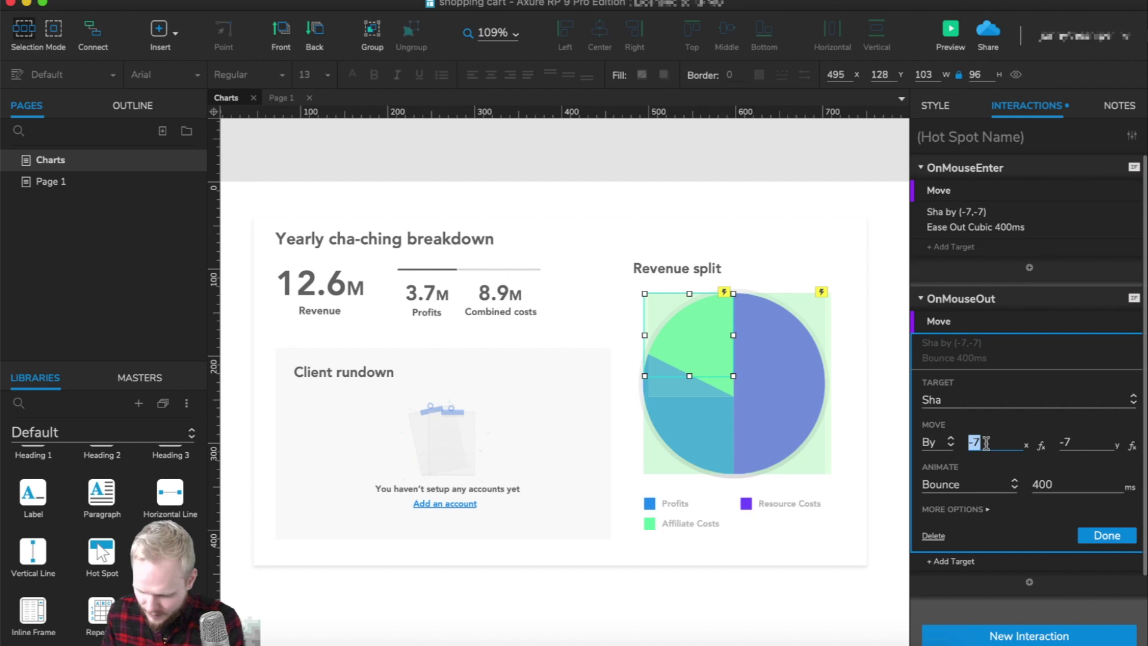
pyautogui.write('7')
pyautogui.press('Tab')
pyautogui.write('7')
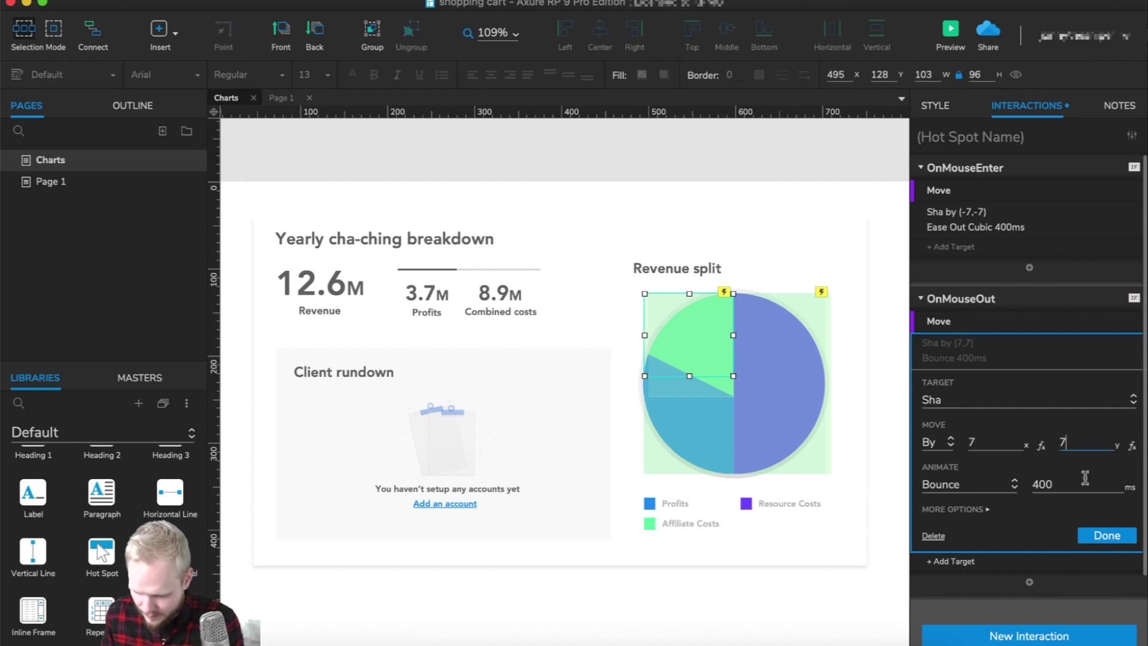
pyautogui.click(1106, 535)
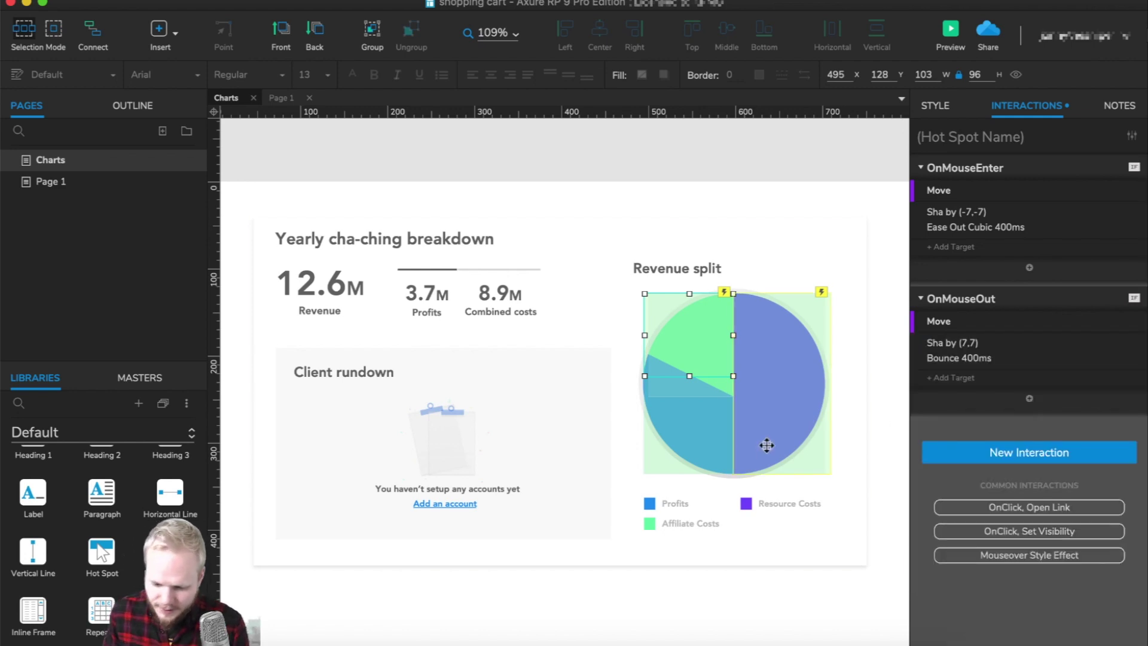
pyautogui.click(703, 434)
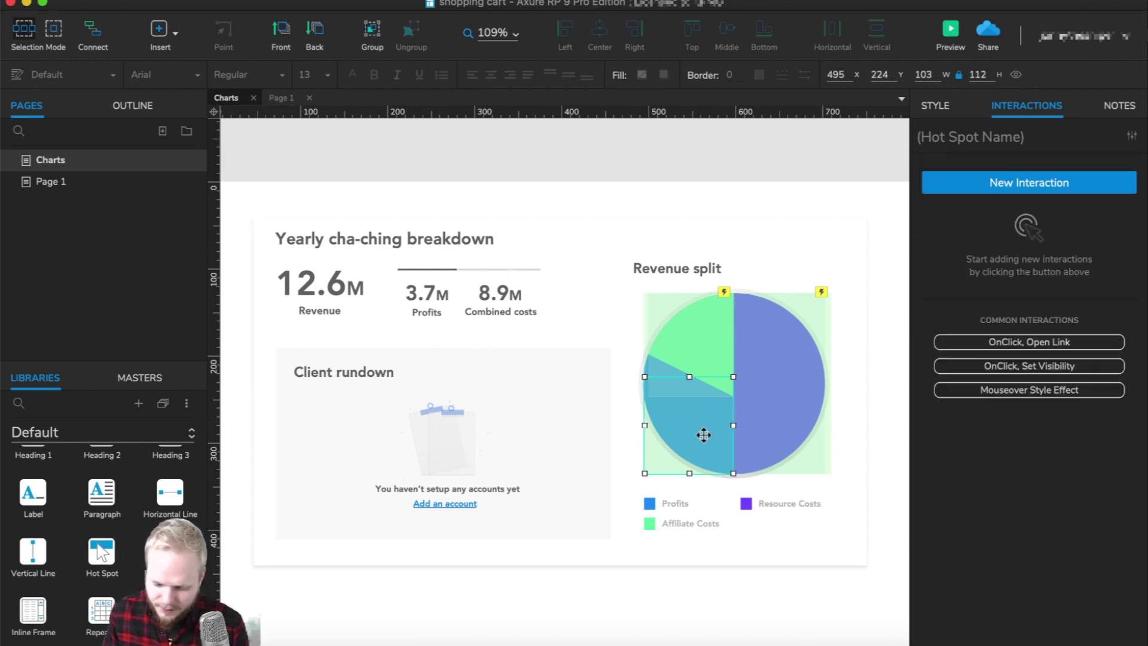
# Add an OnMouseEnter Move of the Profits shape by (-7,-7) with Ease Out Cubic
pyautogui.click(1010, 187)
pyautogui.click(980, 350)
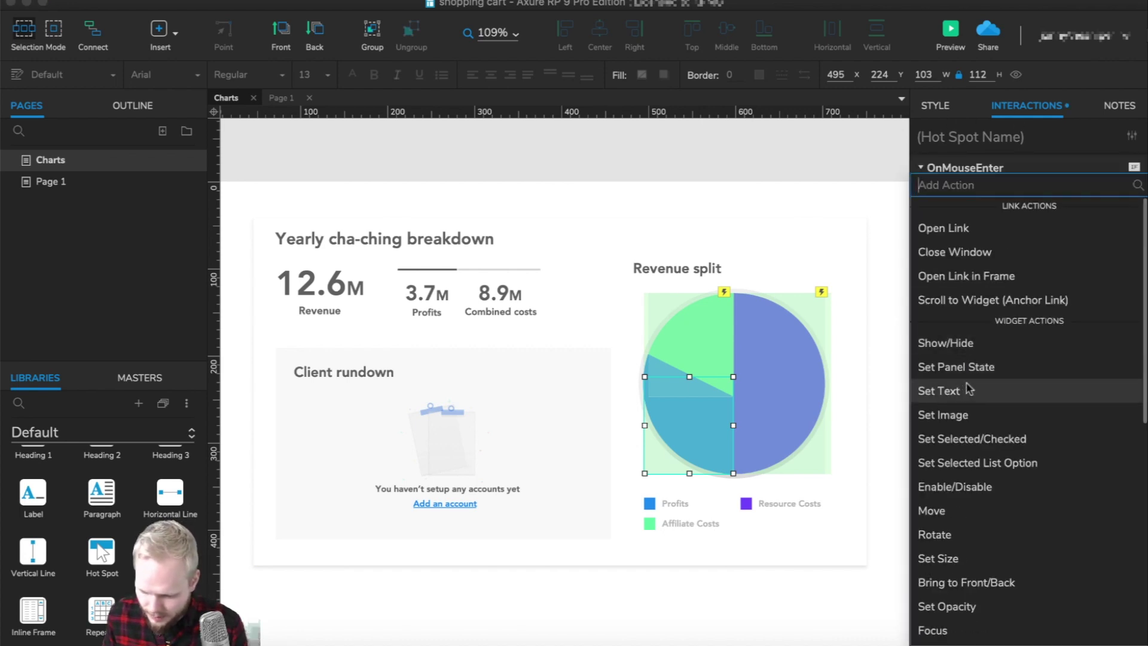
pyautogui.click(953, 518)
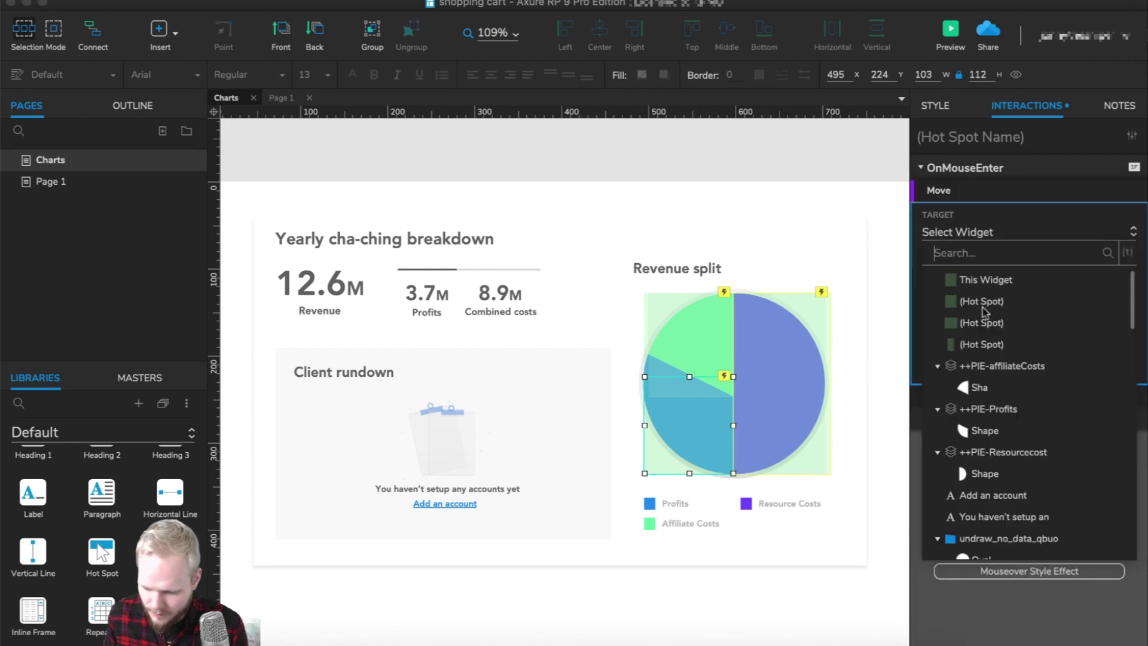
pyautogui.click(984, 431)
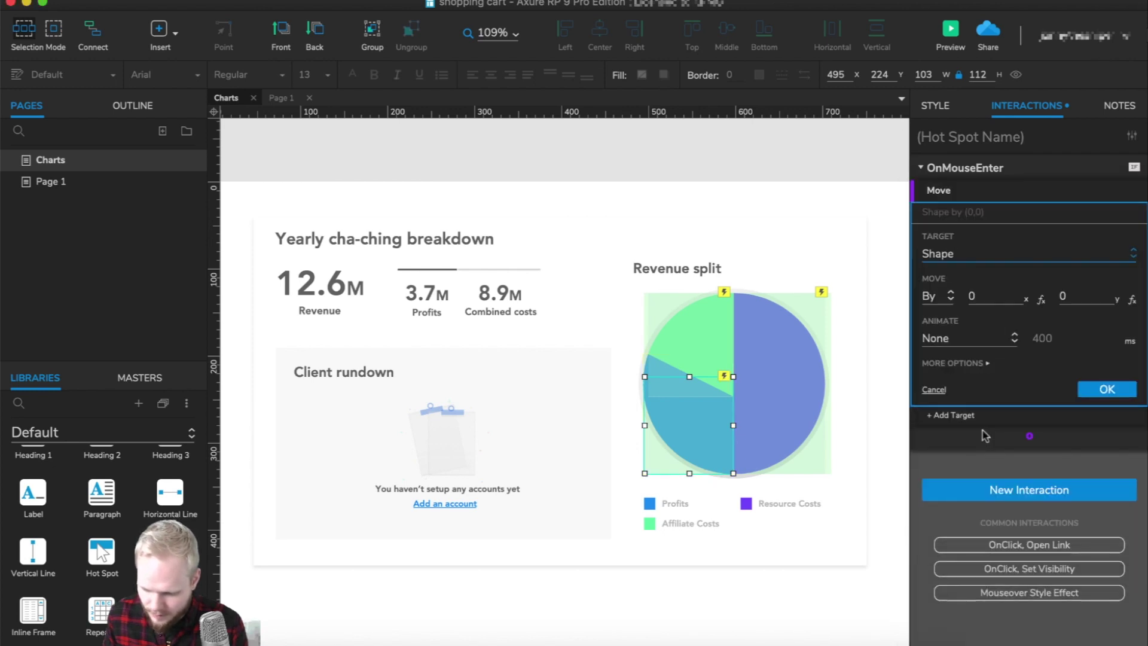
pyautogui.doubleClick(986, 295)
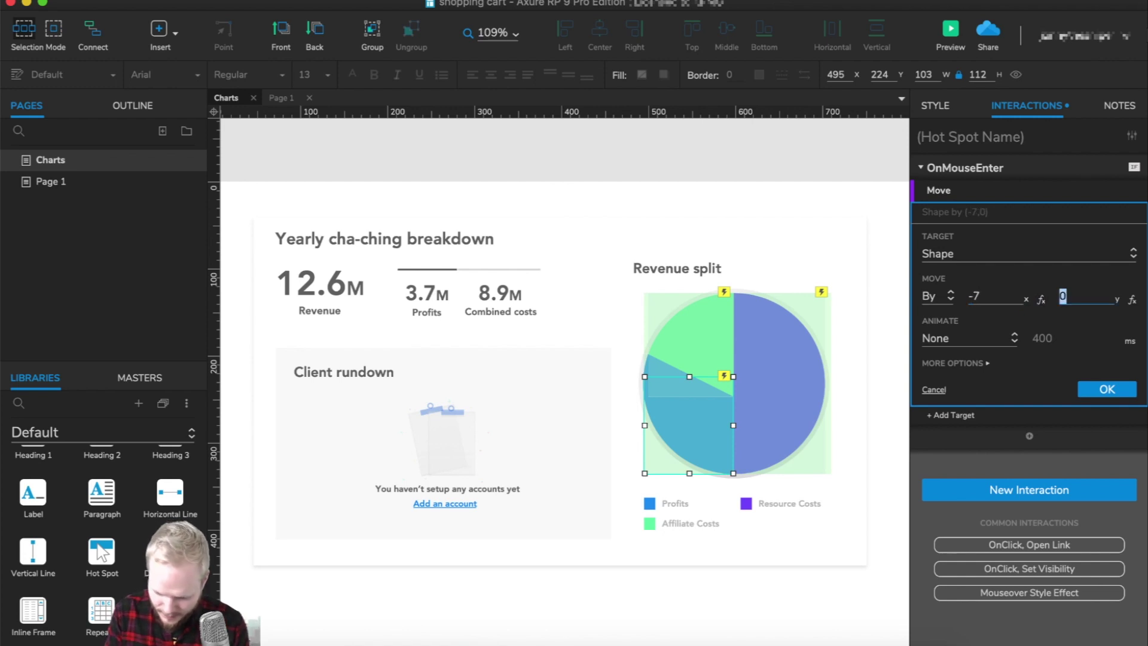
pyautogui.click(977, 346)
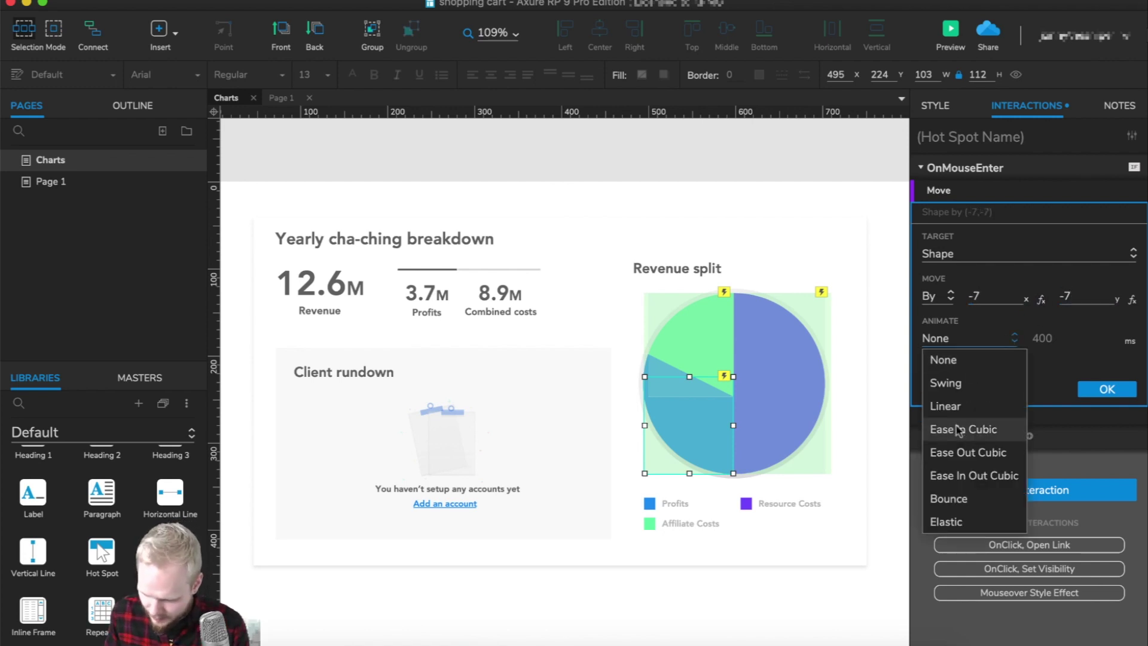
pyautogui.click(981, 454)
pyautogui.click(1096, 400)
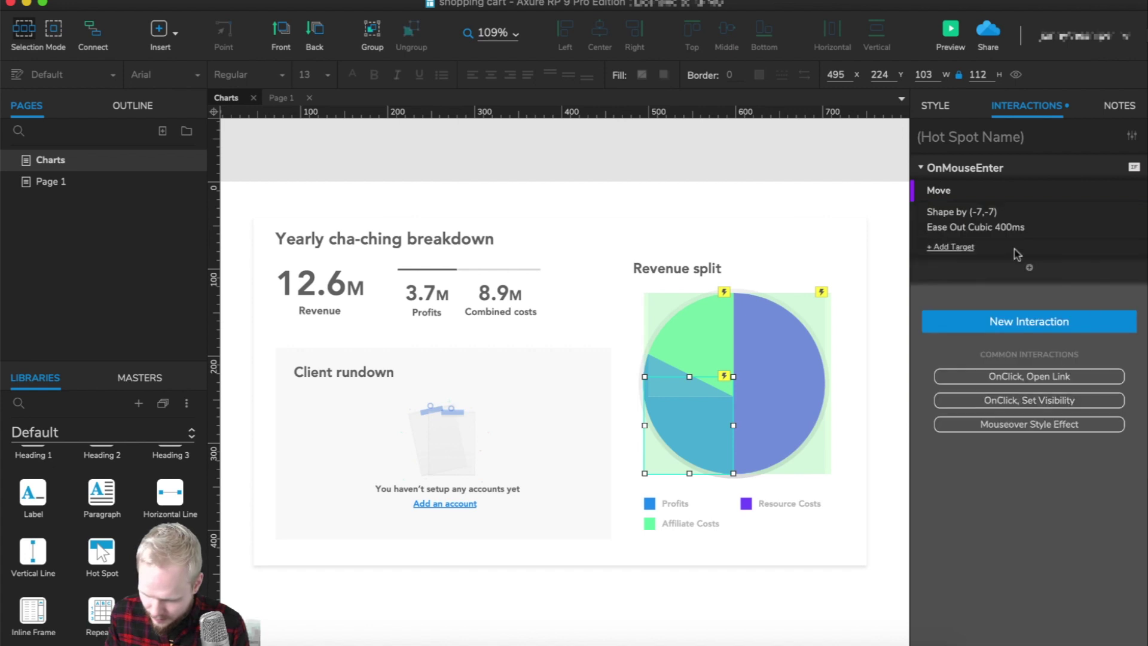
# Add an OnMouseOut Move of the Profits shape by (7,7) with Bounce 400 ms
pyautogui.click(1038, 321)
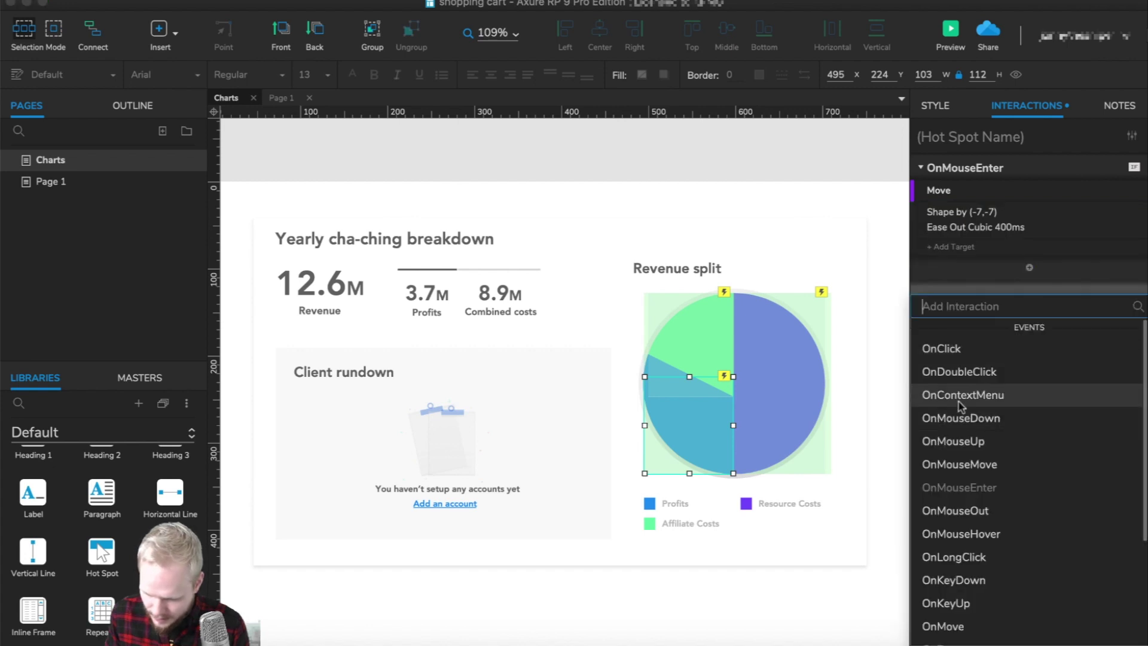
pyautogui.click(976, 511)
pyautogui.scroll(-1, 956, 574)
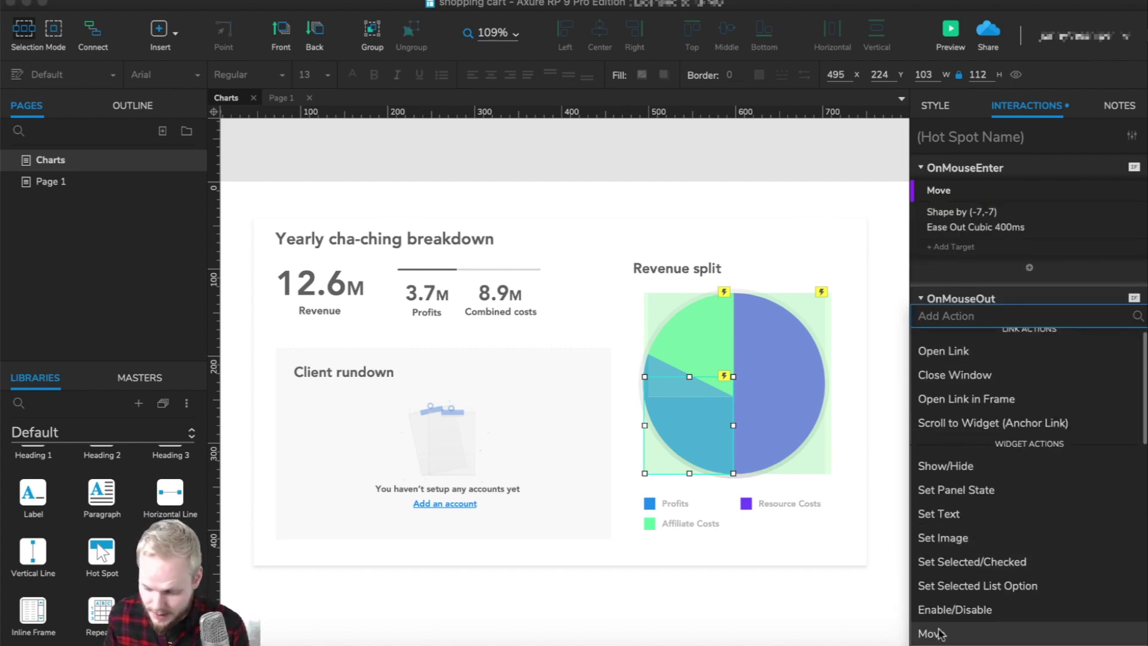
pyautogui.press('Return')
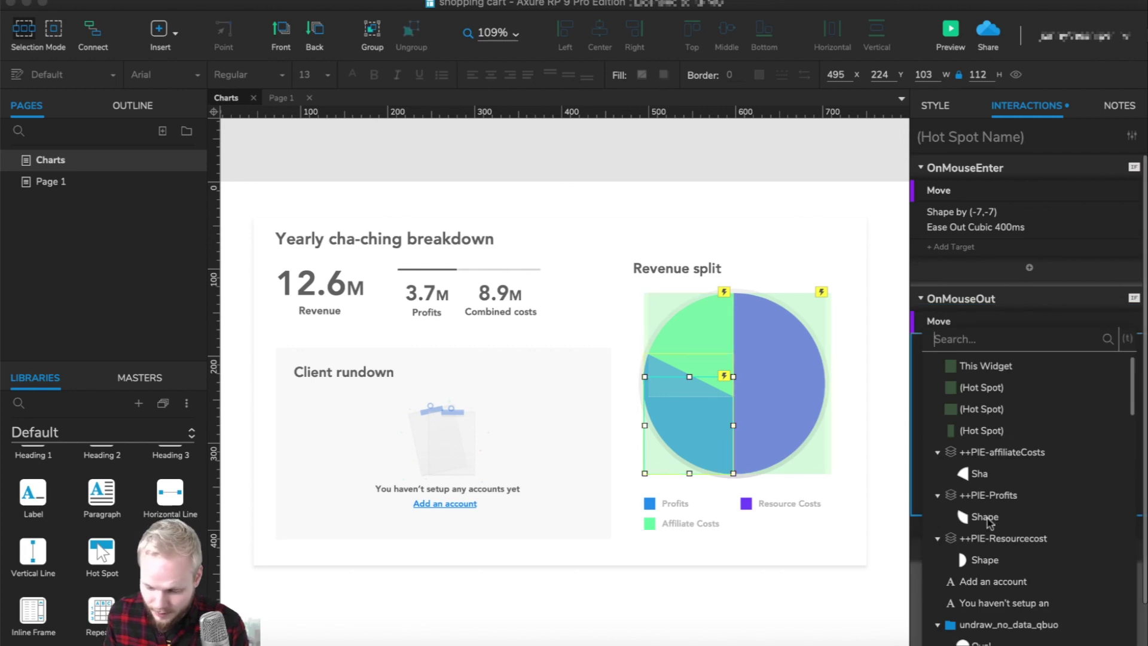
pyautogui.click(987, 517)
pyautogui.click(973, 427)
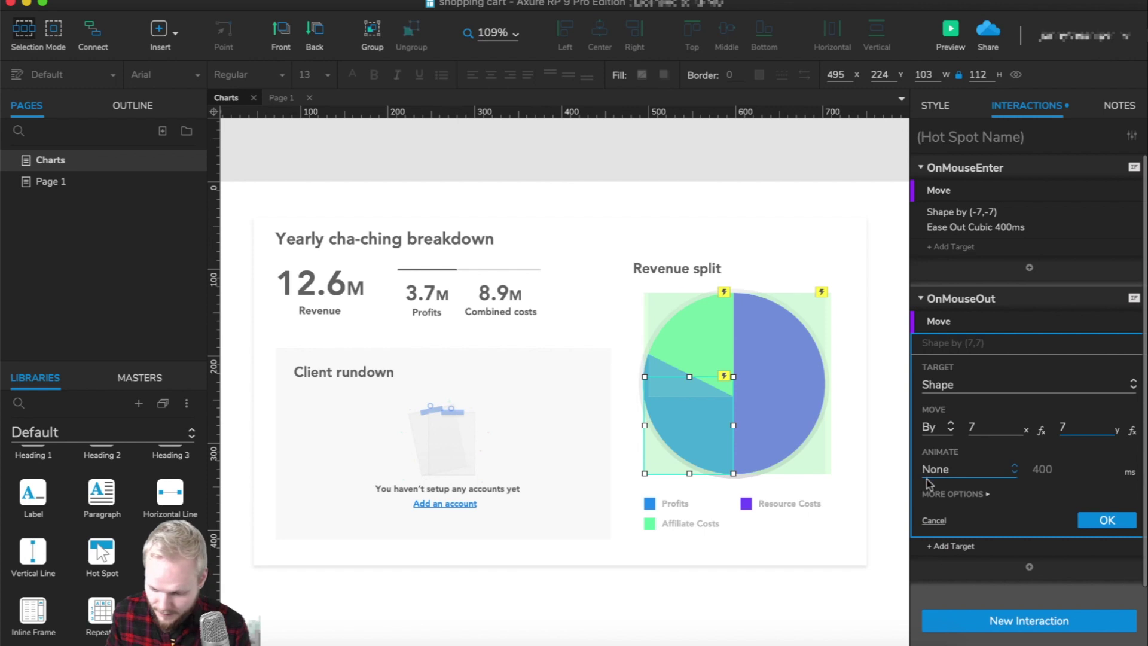
pyautogui.click(960, 471)
pyautogui.click(950, 625)
pyautogui.click(1106, 519)
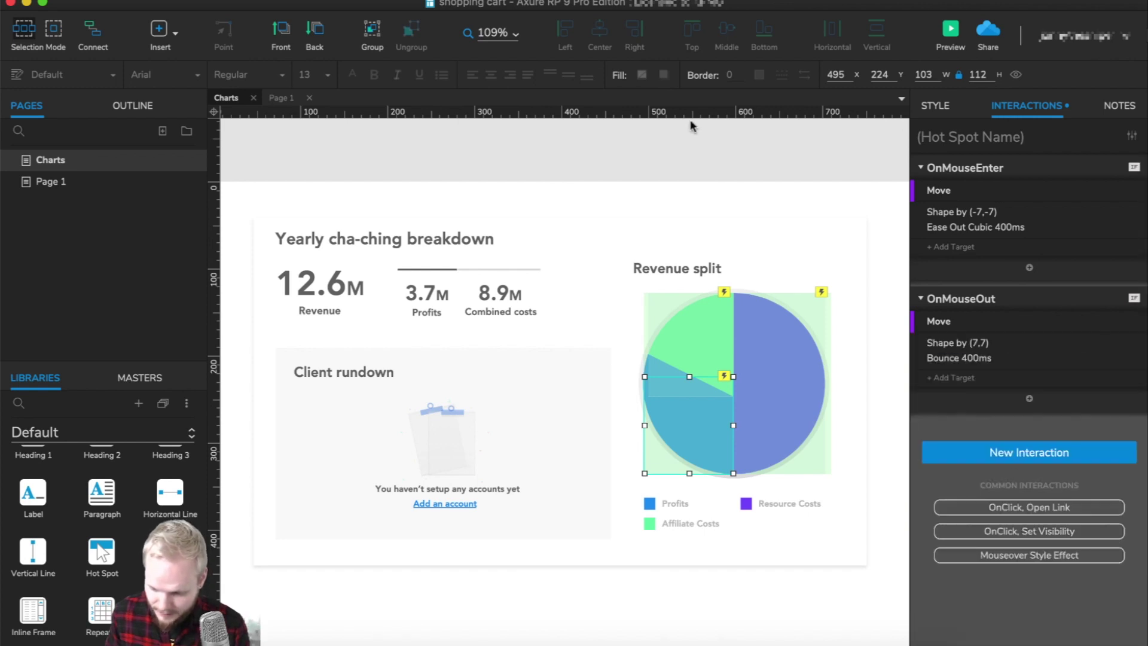
# Preview the Charts page in Chrome, try the pie slice hover movement, then close the preview
pyautogui.click(948, 31)
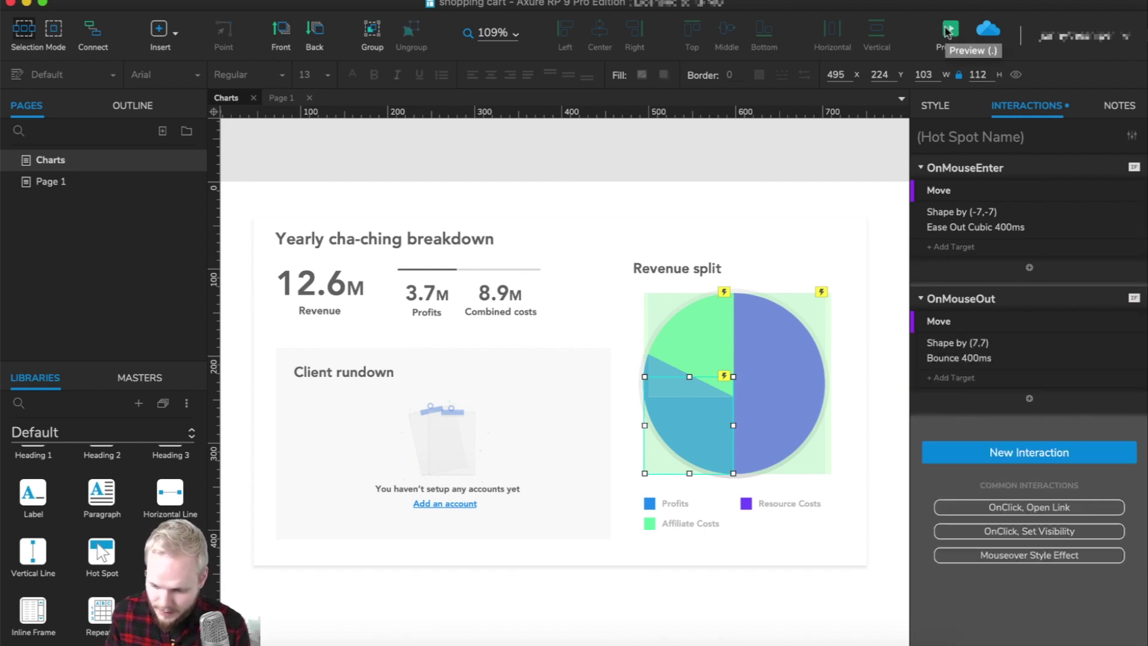
pyautogui.click(11, 96)
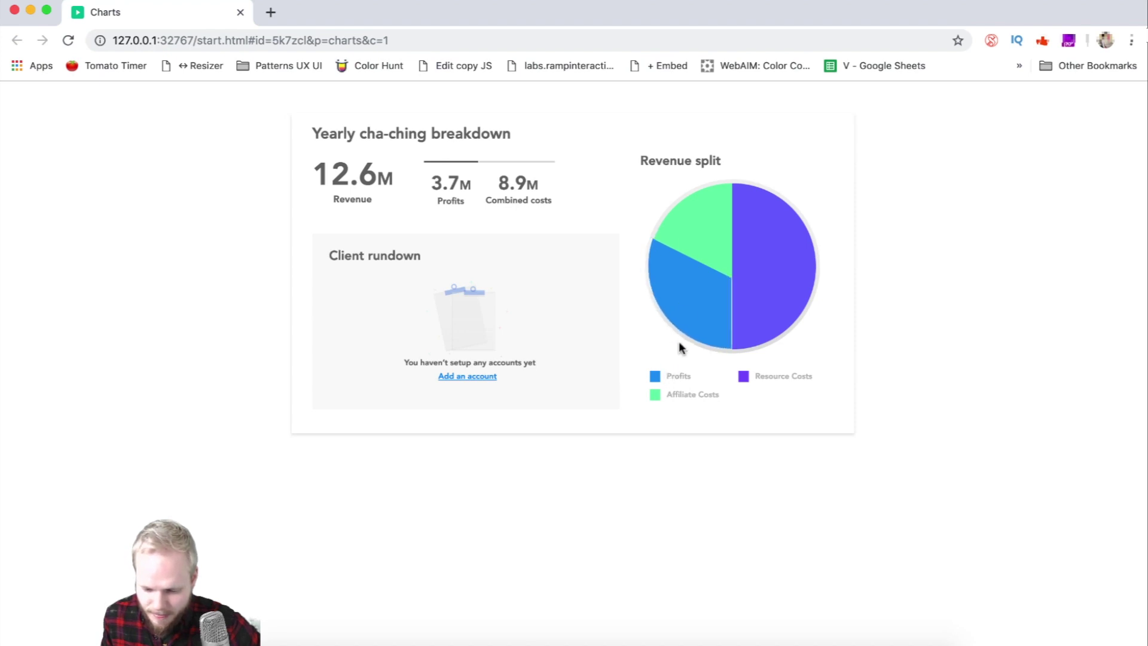
pyautogui.click(239, 13)
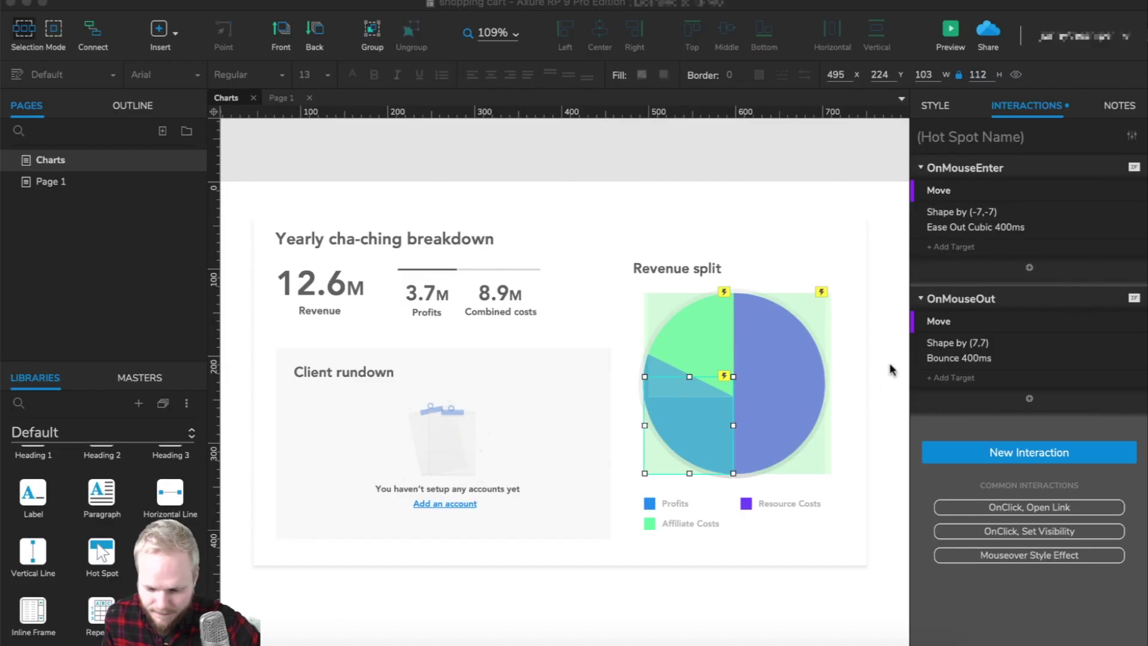
# Change the Profits slice's hover move to (-7,7) and its mouse-out move to (7,-7)
pyautogui.click(992, 215)
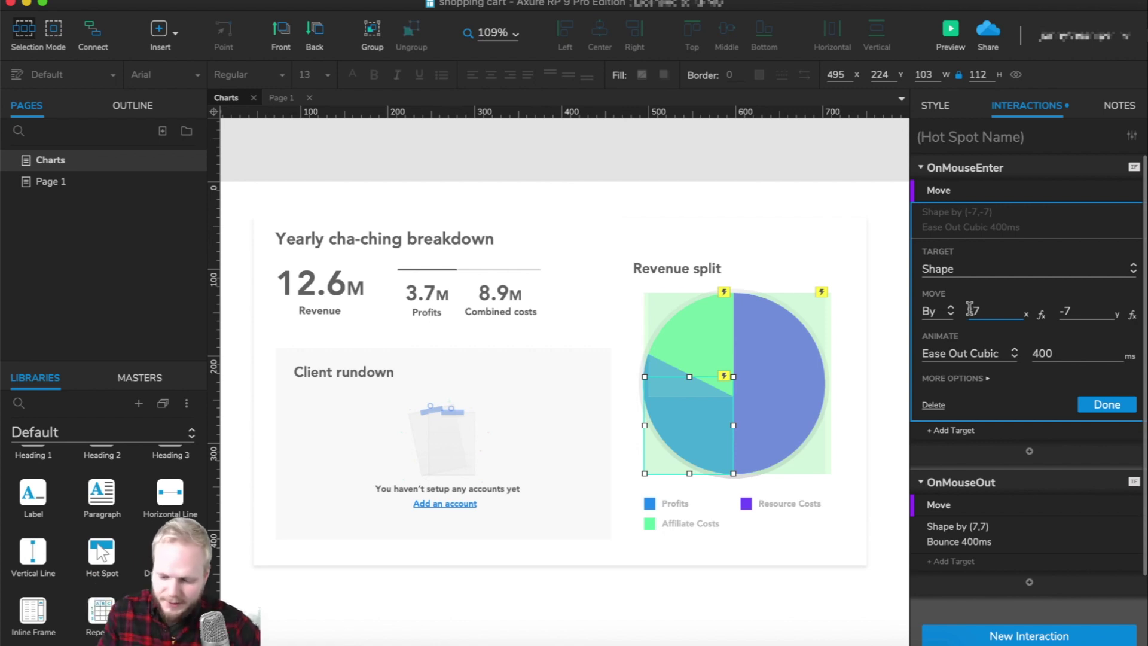
pyautogui.click(1065, 311)
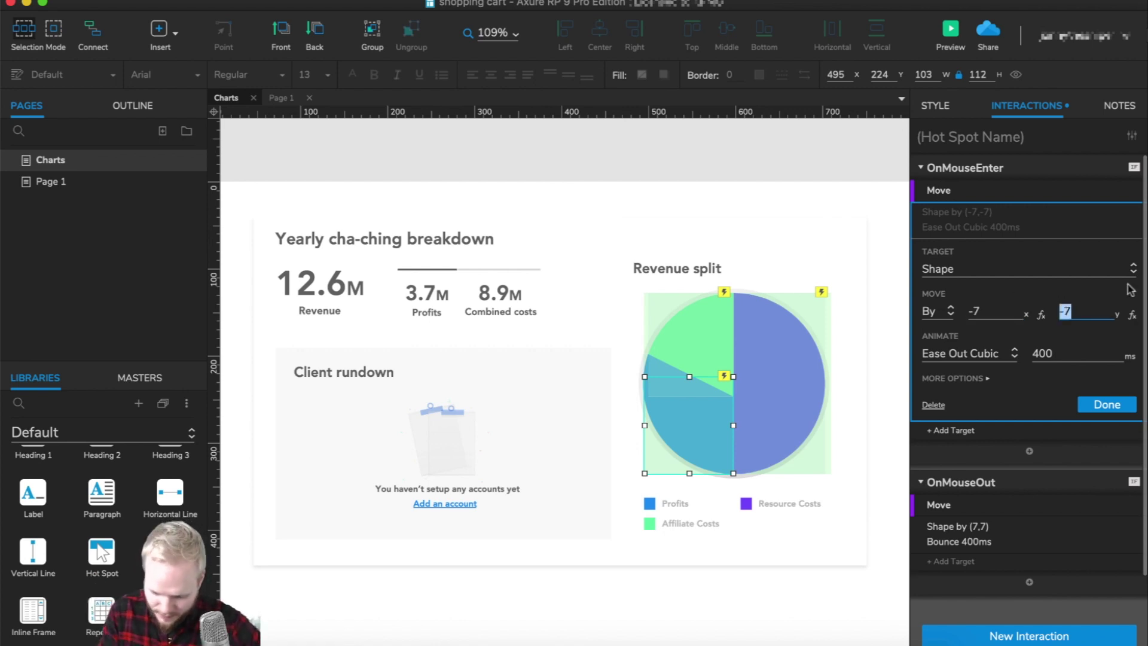
pyautogui.click(1106, 404)
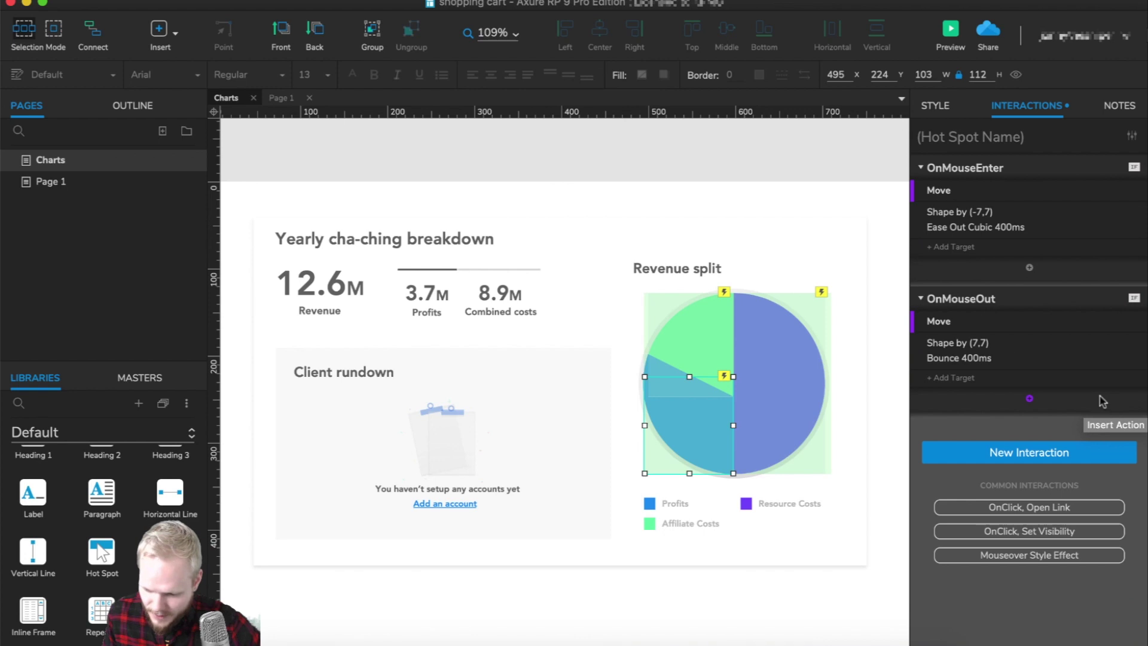
pyautogui.click(981, 346)
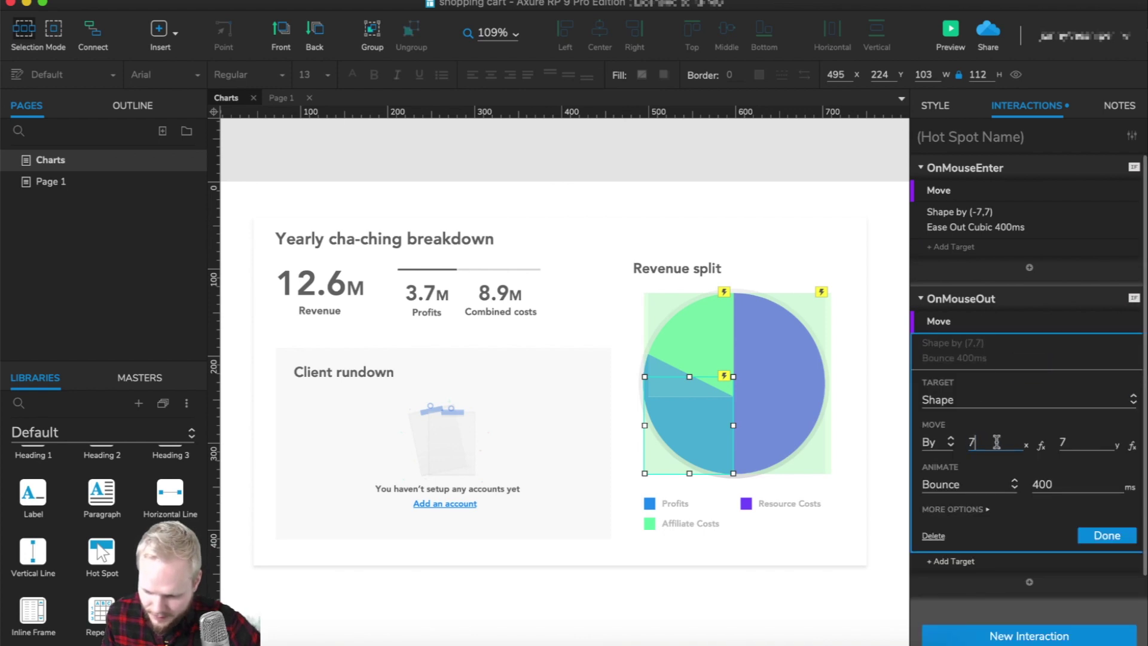
pyautogui.click(1080, 440)
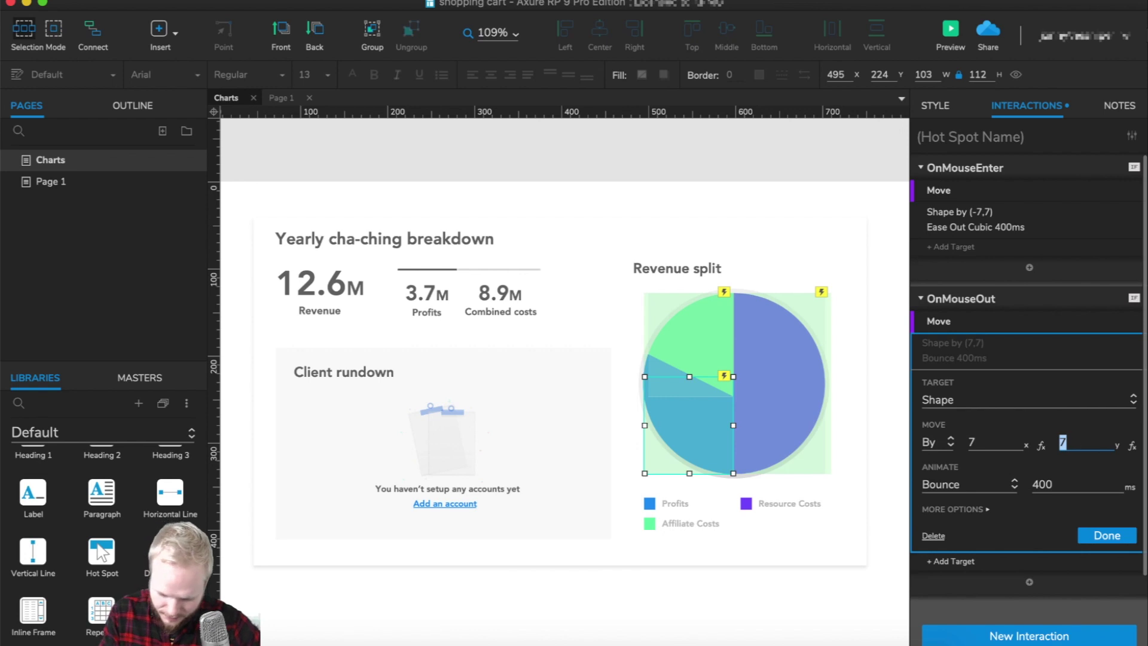
pyautogui.click(1106, 535)
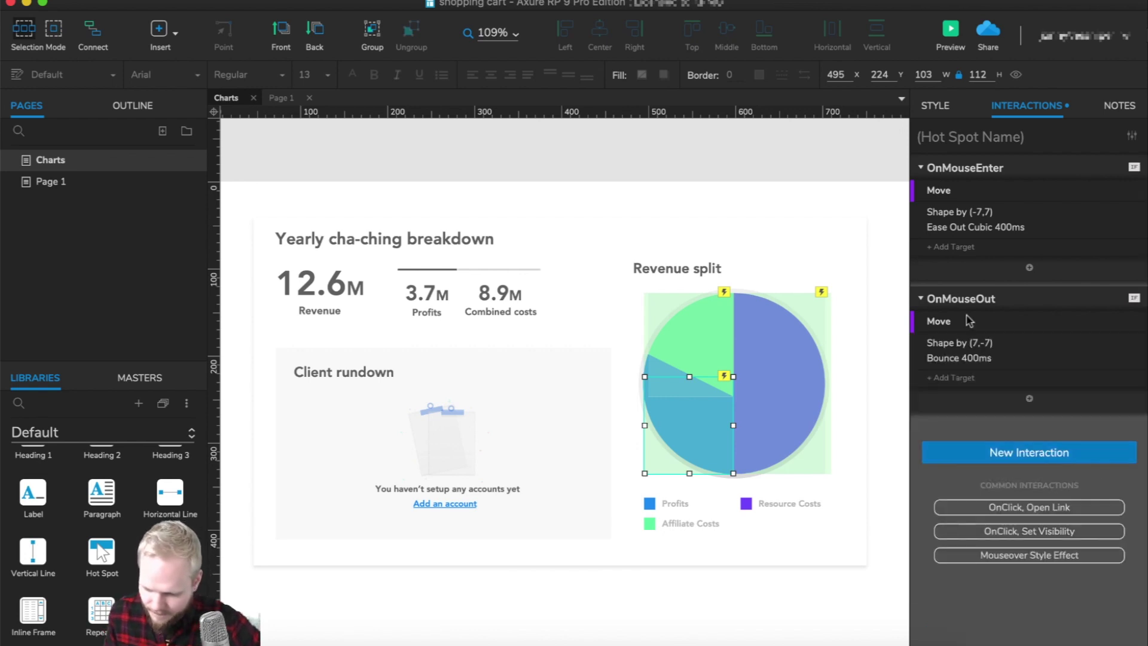
pyautogui.click(839, 211)
# Preview the Charts page again to check the Profits slice movement, then return to Axure
pyautogui.click(950, 31)
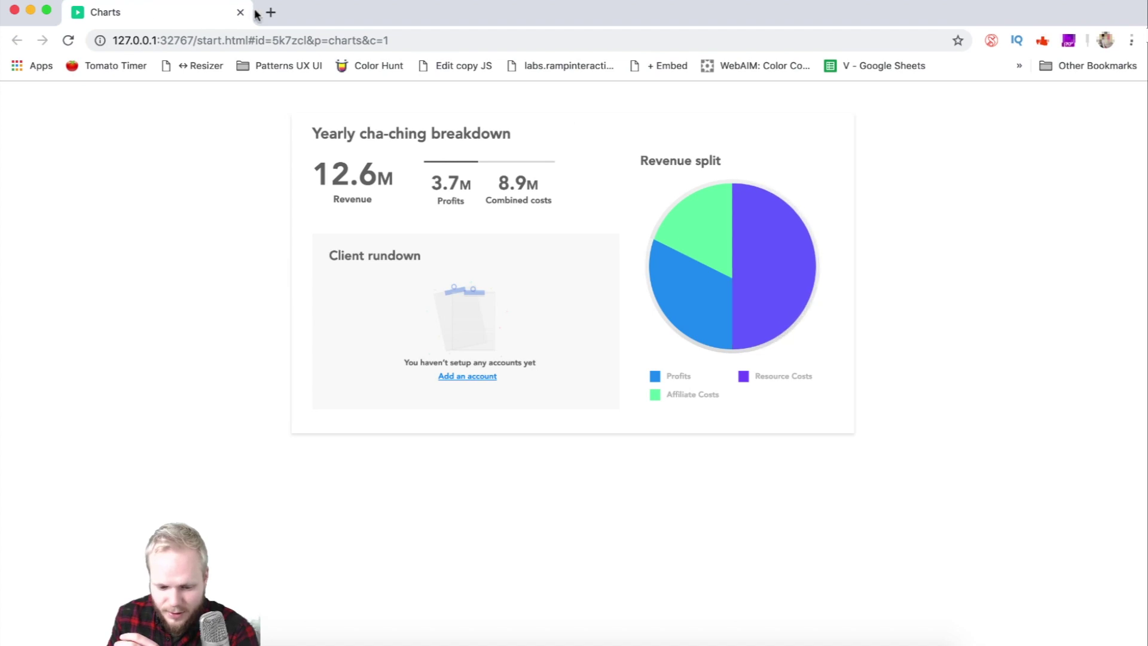
pyautogui.press('super+Tab')
# Add State2 to ++PIE-Resourcecost holding the purple half-circle enlarged to about 115 × 229
pyautogui.doubleClick(748, 370)
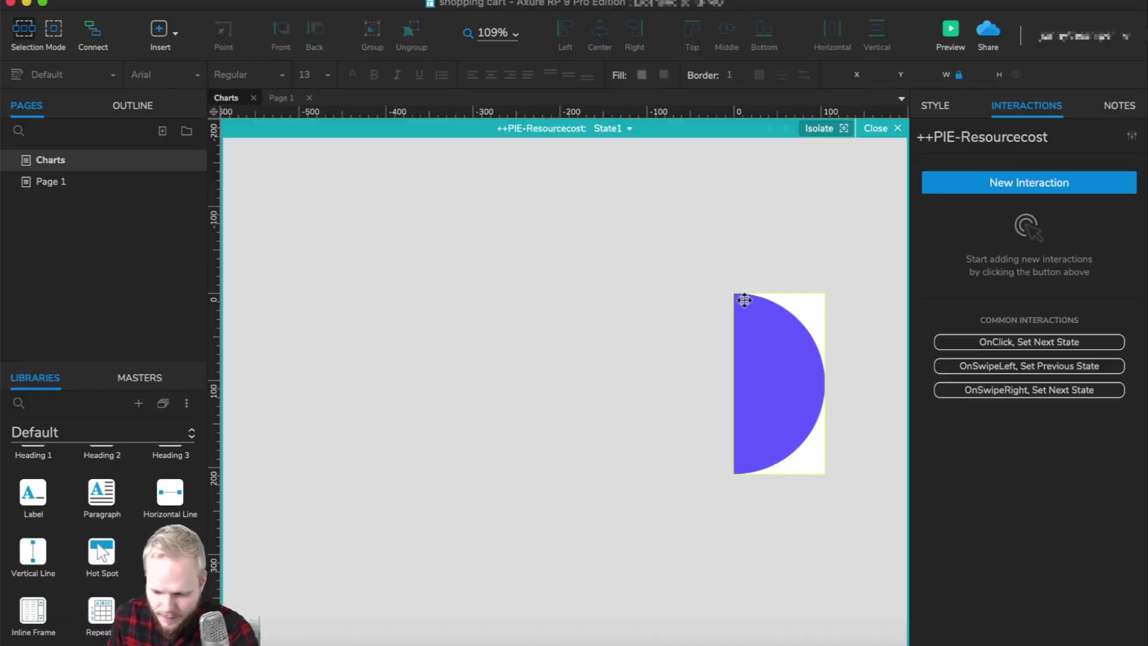
pyautogui.click(761, 340)
pyautogui.click(621, 128)
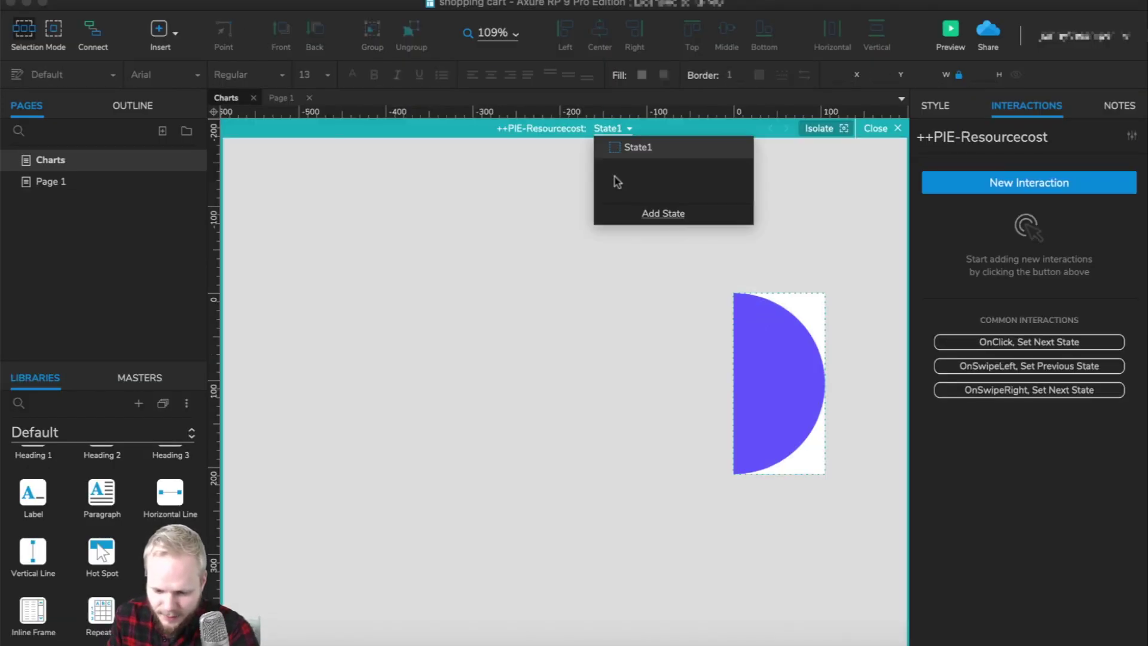
pyautogui.click(663, 213)
pyautogui.click(765, 312)
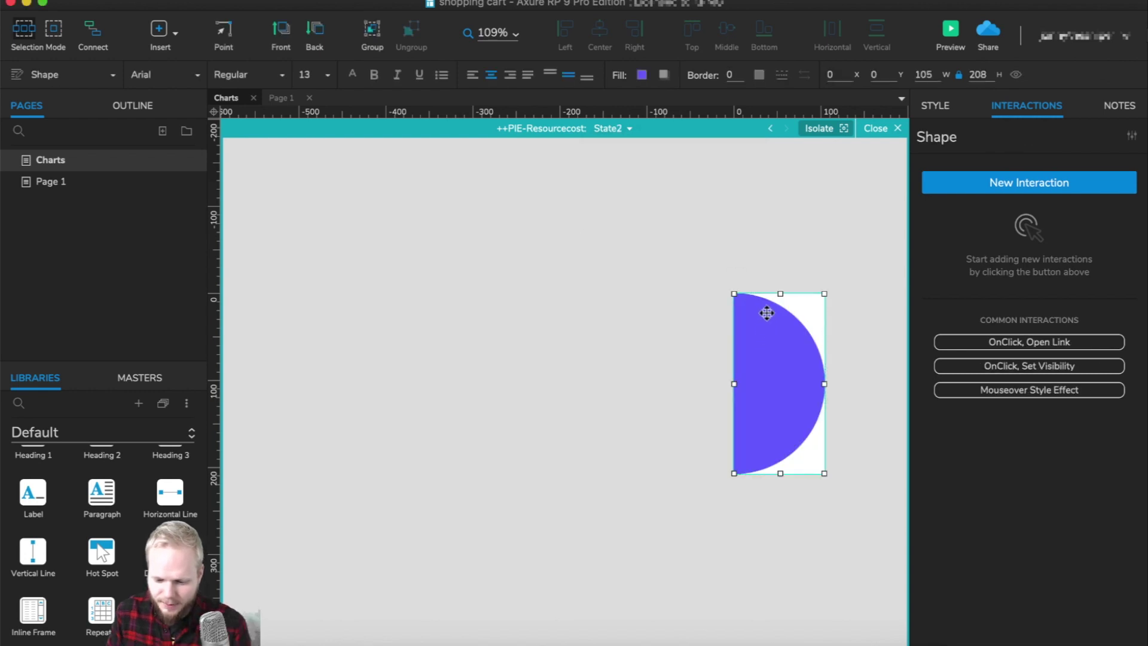
pyautogui.moveTo(825, 293); pyautogui.dragTo(828, 285)
pyautogui.moveTo(828, 473); pyautogui.dragTo(832, 485)
pyautogui.click(830, 524)
# Make OnMouseEnter set ++PIE-Resourcecost to State2, ordered before the Move action
pyautogui.click(875, 128)
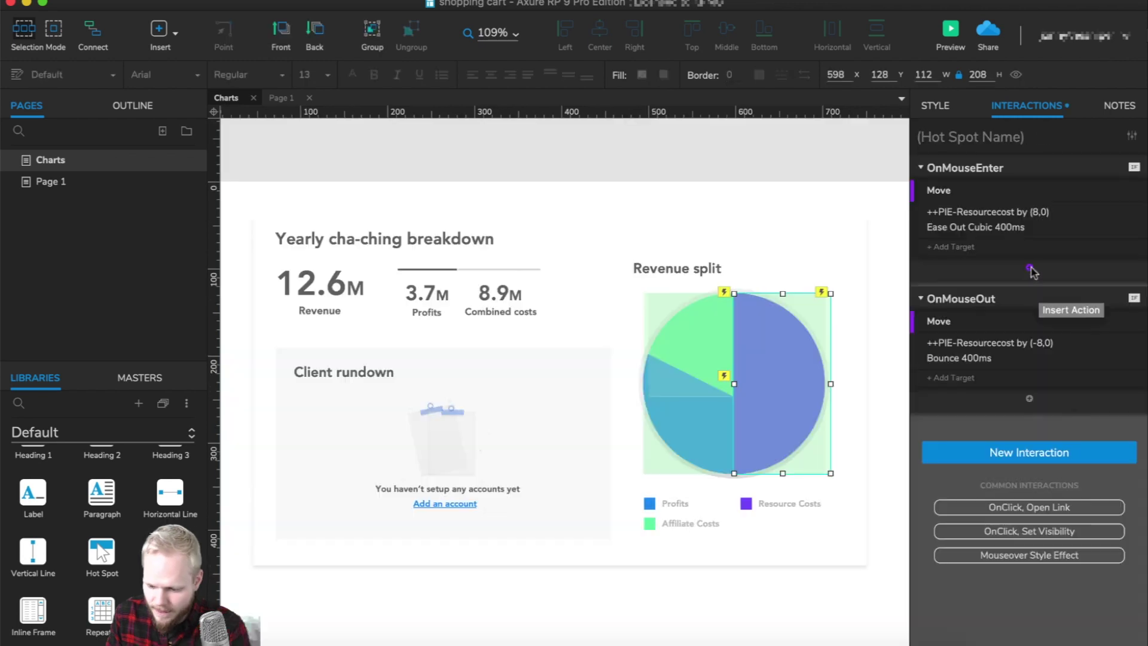
pyautogui.click(1030, 269)
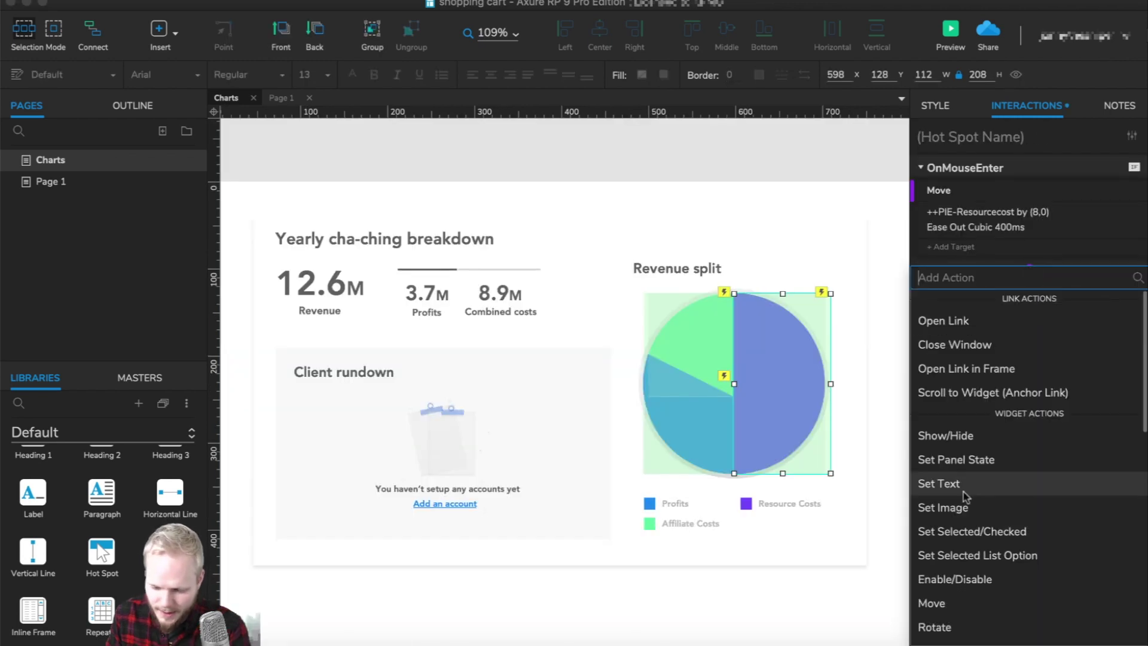
pyautogui.click(960, 459)
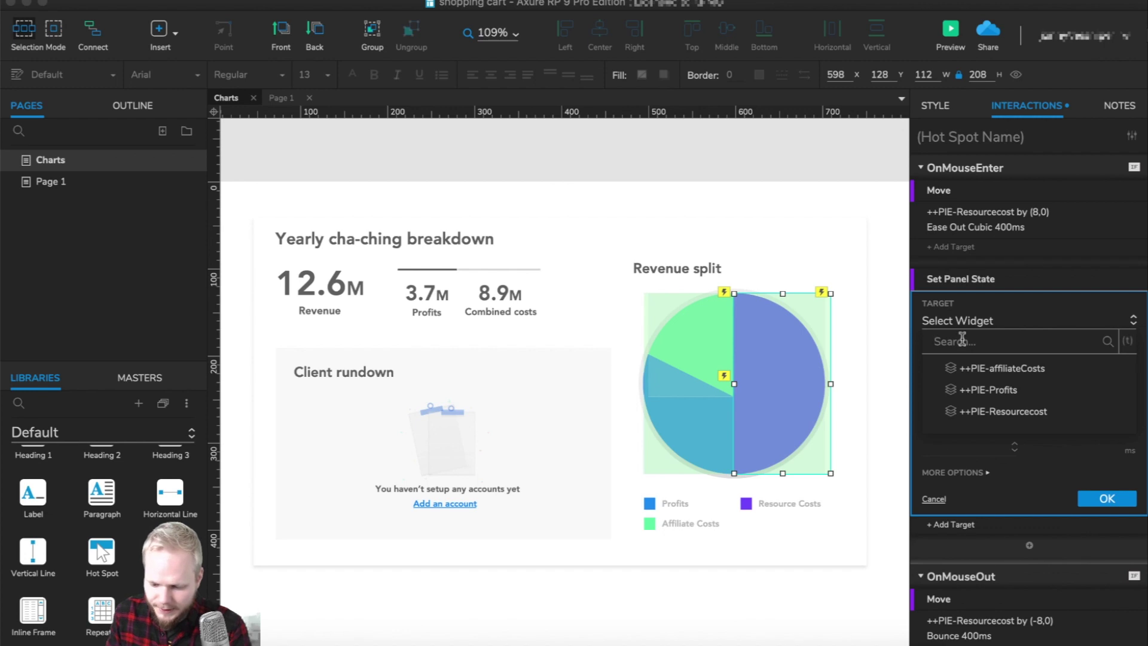
pyautogui.click(1018, 411)
pyautogui.click(987, 386)
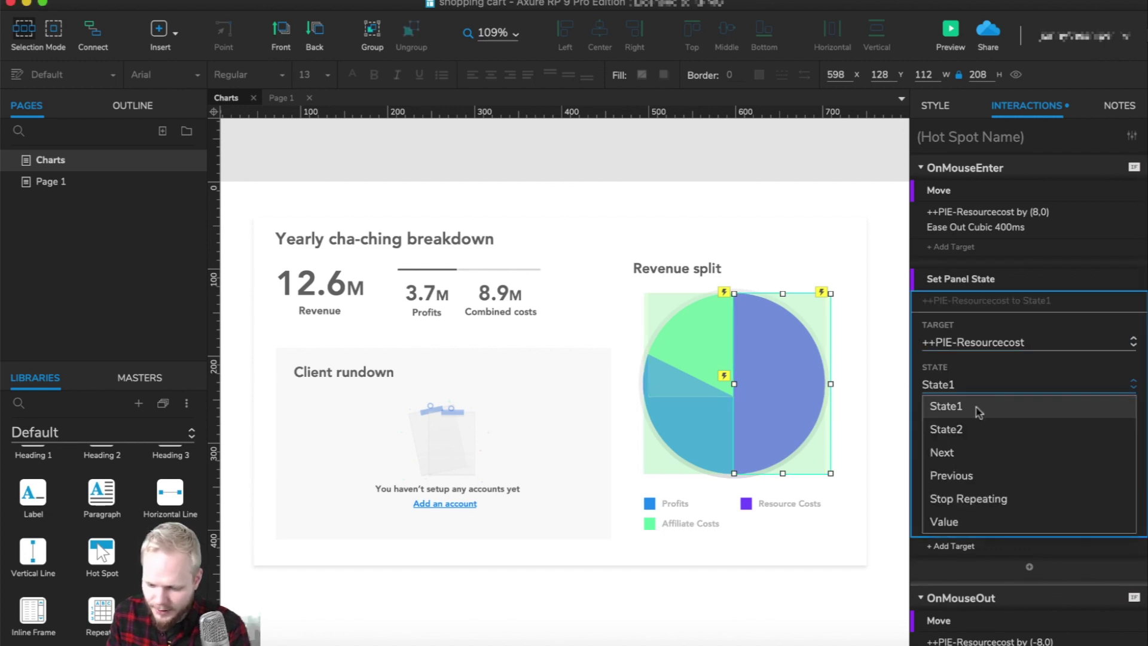
pyautogui.click(974, 428)
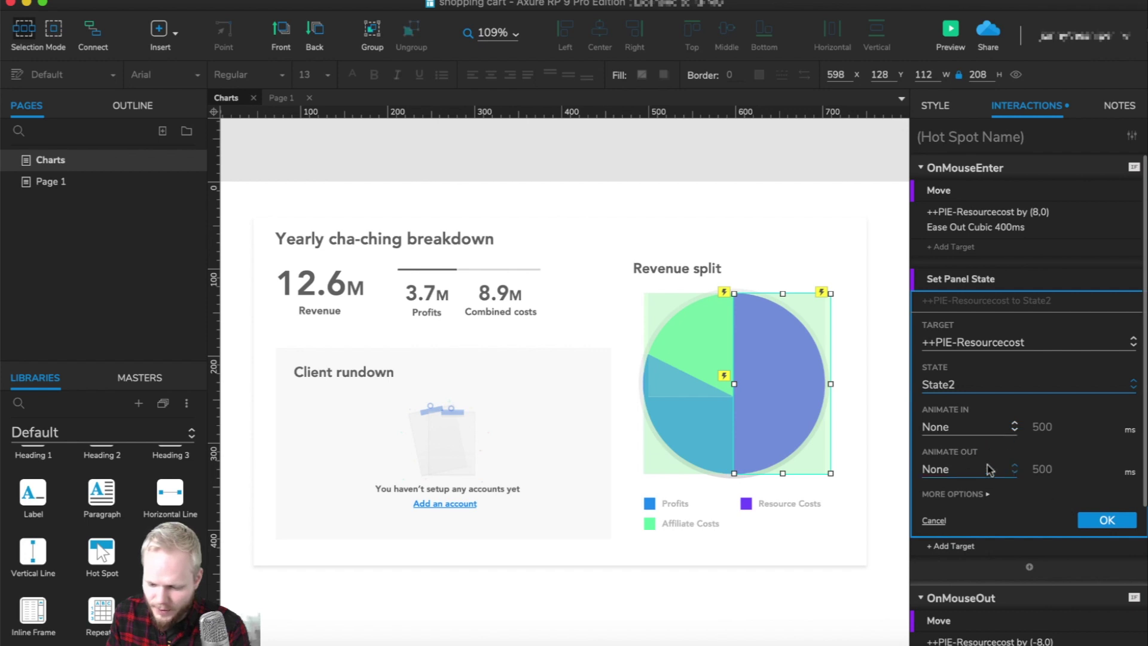
pyautogui.click(1106, 519)
pyautogui.moveTo(1053, 290); pyautogui.dragTo(1028, 229)
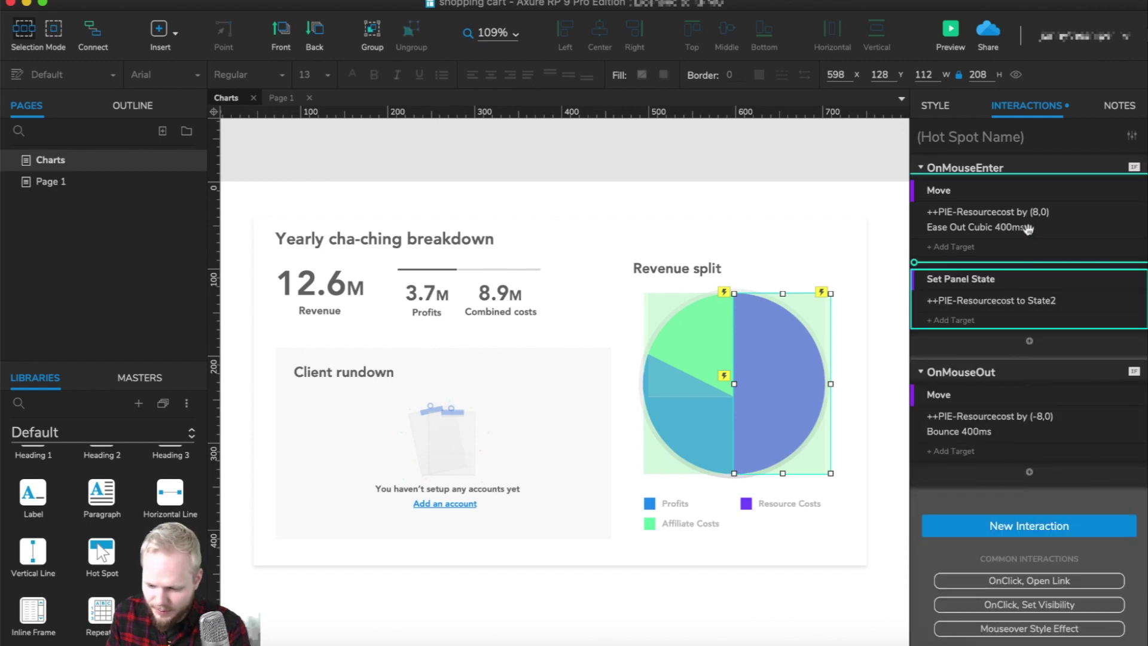
pyautogui.moveTo(1023, 187); pyautogui.dragTo(1026, 192)
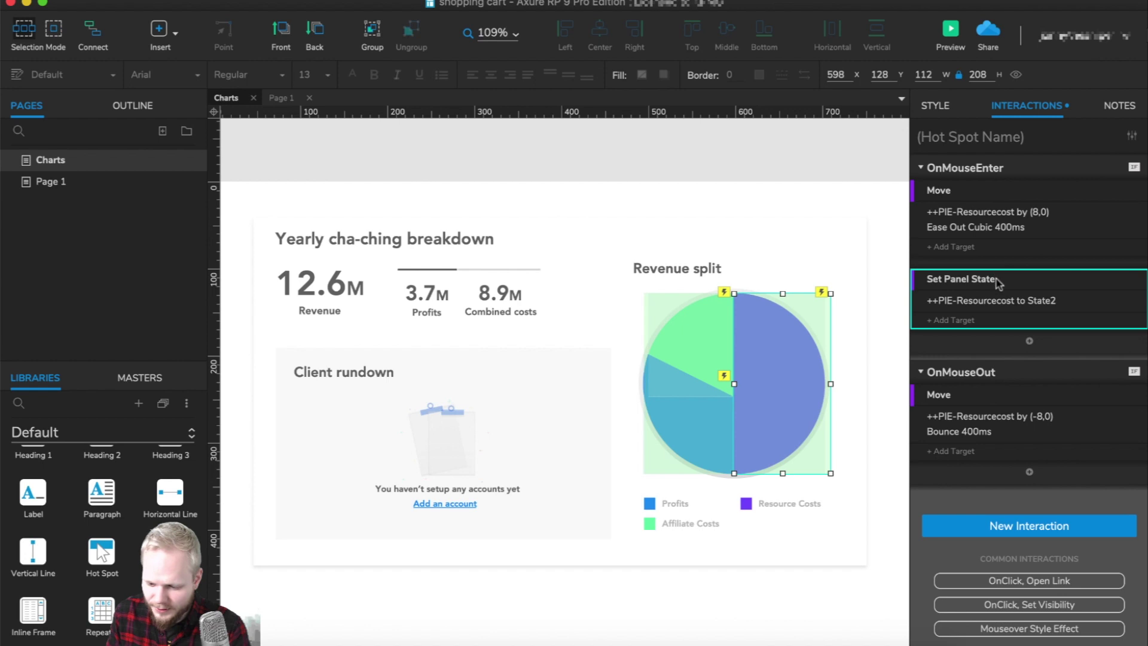
pyautogui.moveTo(995, 277); pyautogui.dragTo(986, 182)
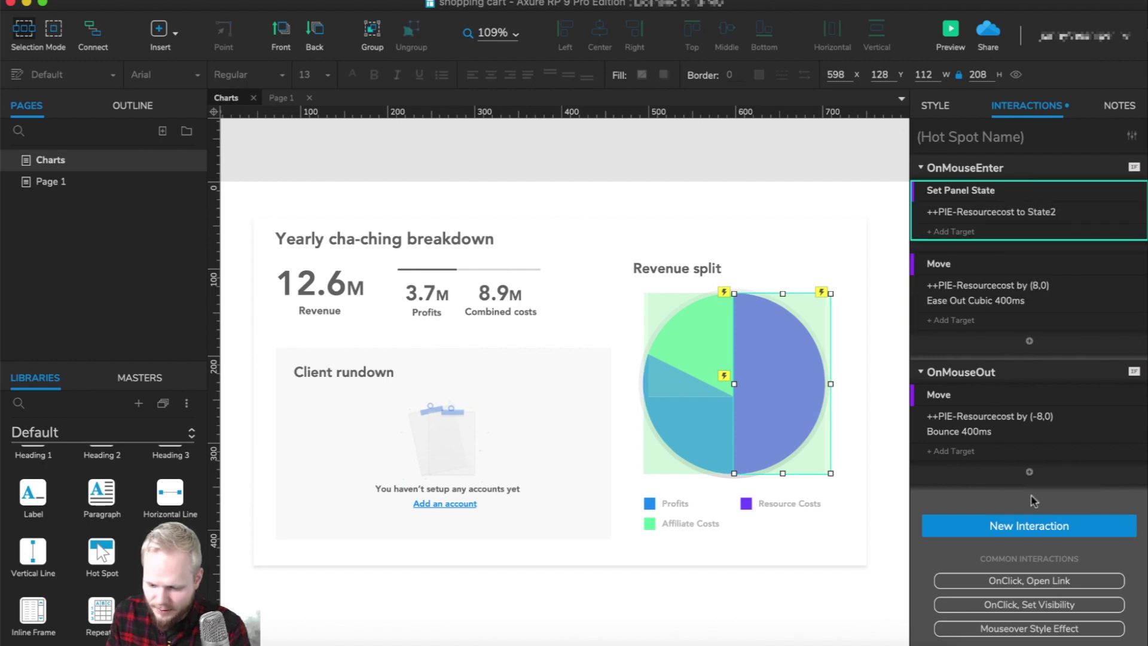
# Add an OnMouseOut action setting ++PIE-Resourcecost back to State1, then preview the page
pyautogui.click(1028, 471)
pyautogui.scroll(-2, 992, 543)
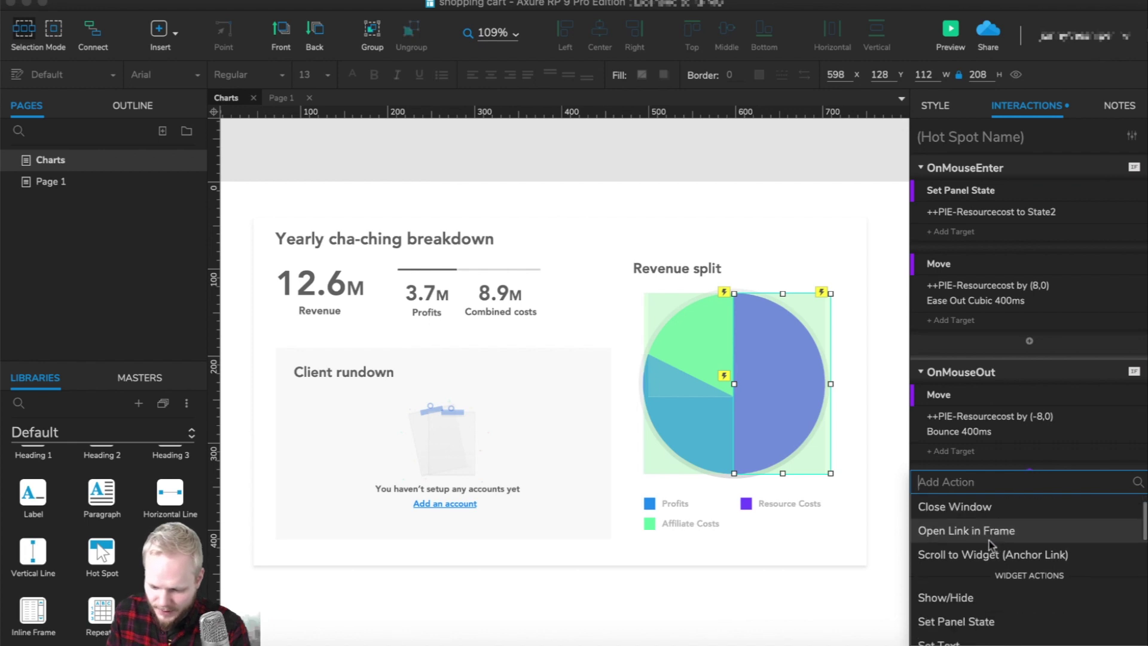
pyautogui.click(980, 612)
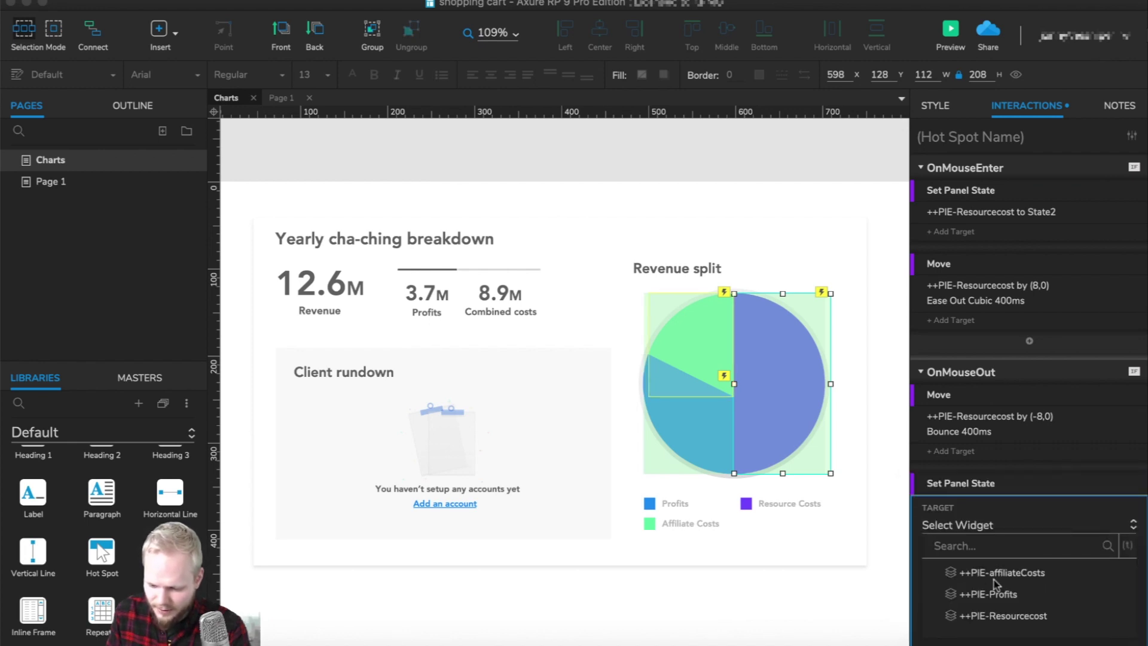
pyautogui.click(1001, 615)
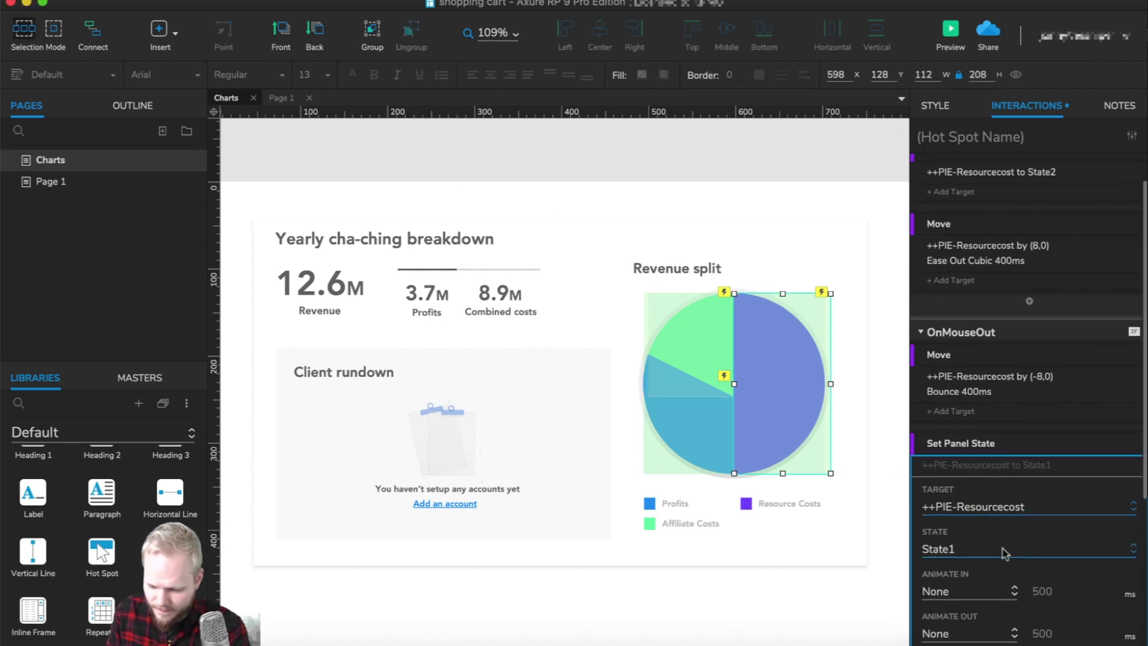
pyautogui.click(1004, 546)
pyautogui.click(1004, 553)
pyautogui.click(983, 545)
pyautogui.click(980, 519)
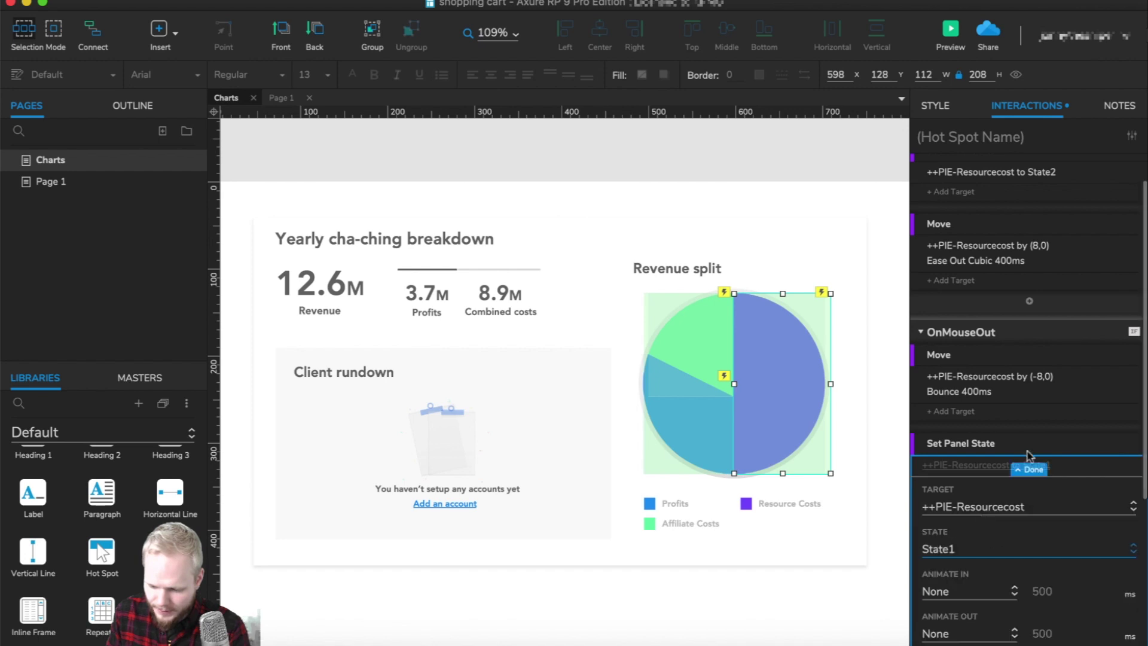
pyautogui.scroll(-2, 1039, 485)
pyautogui.click(1105, 558)
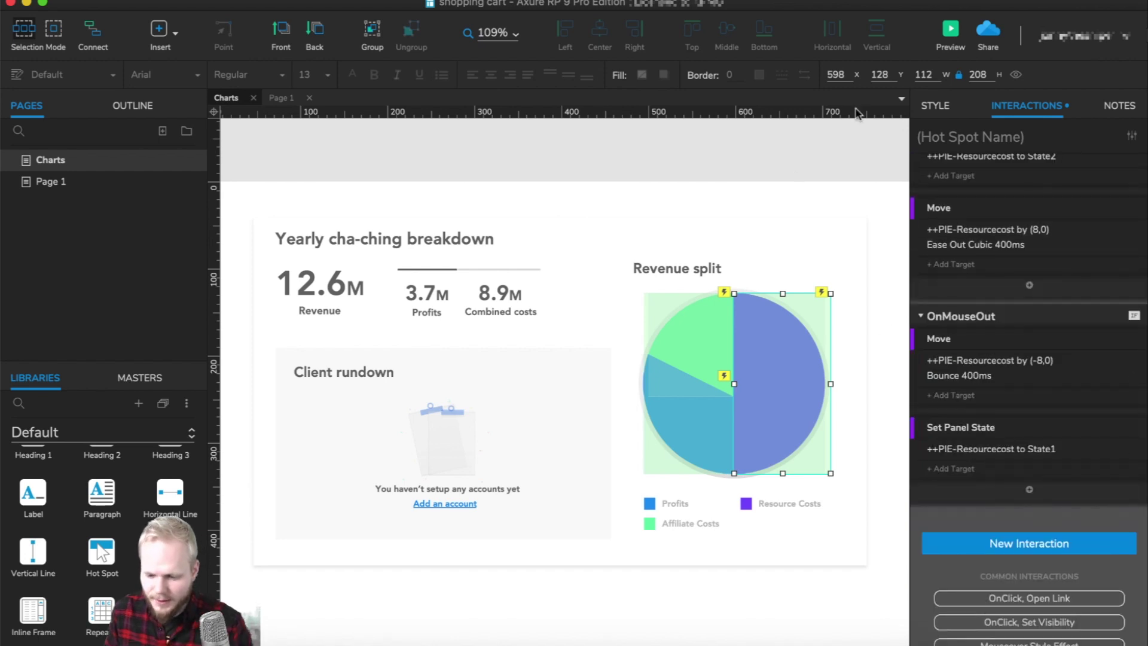
pyautogui.click(957, 34)
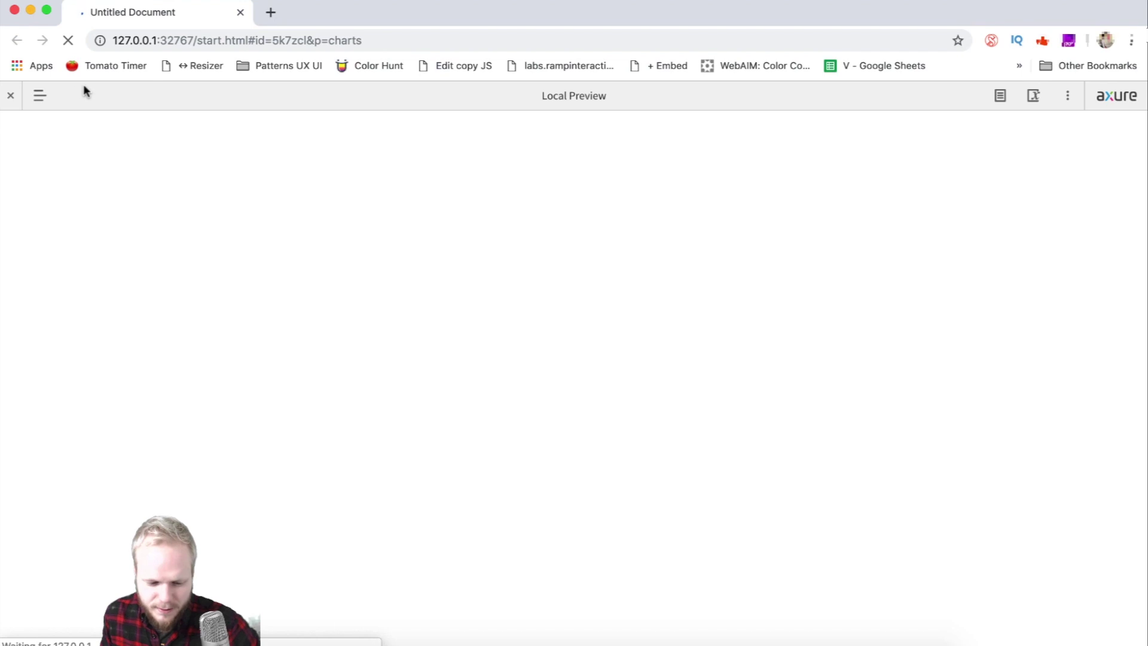
# View the preview full-width, check the purple slice enlarging on hover, then switch back to Axure
pyautogui.click(7, 97)
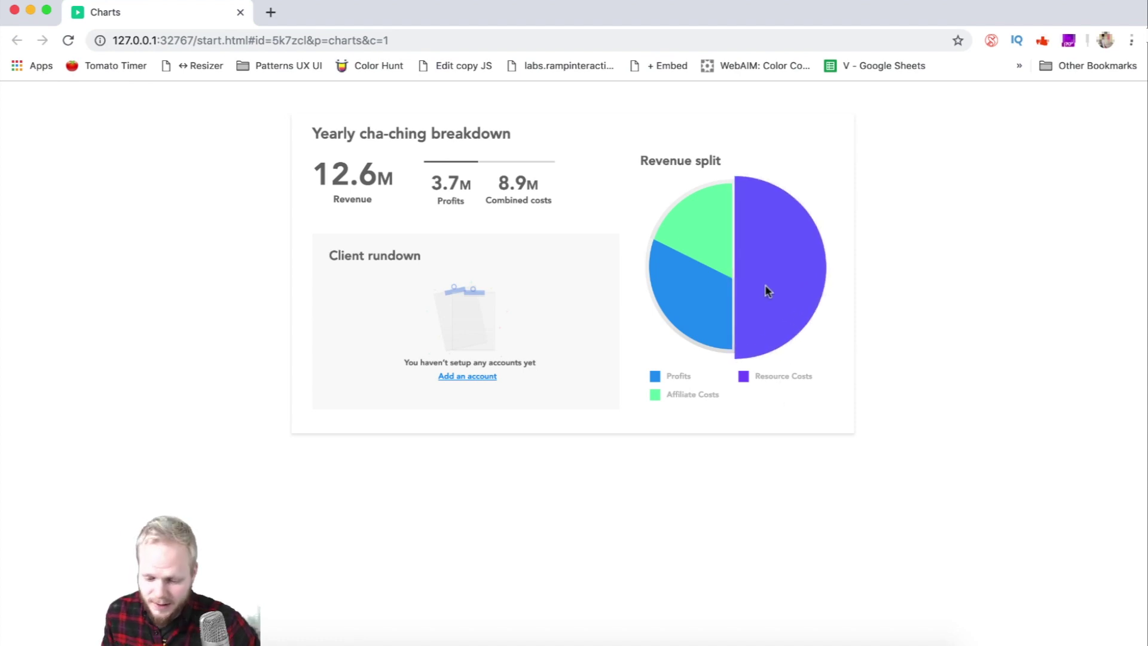
pyautogui.press('super+Tab')
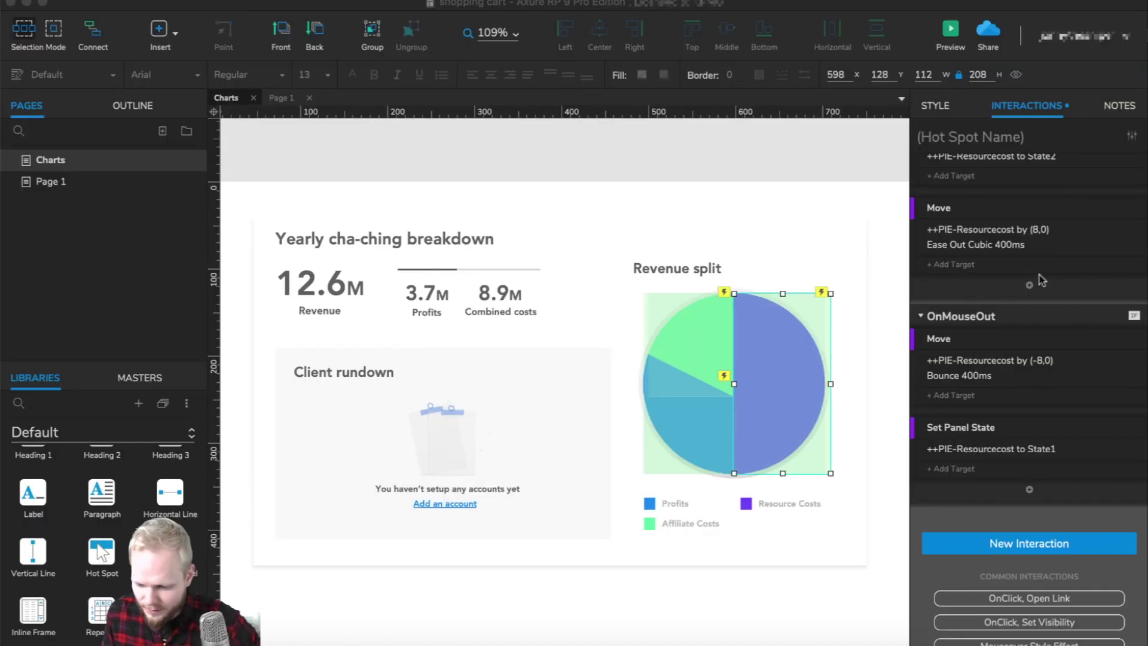
# Delete the Set Panel State actions from both OnMouseOut and OnMouseEnter on the hot spot
pyautogui.click(1073, 345)
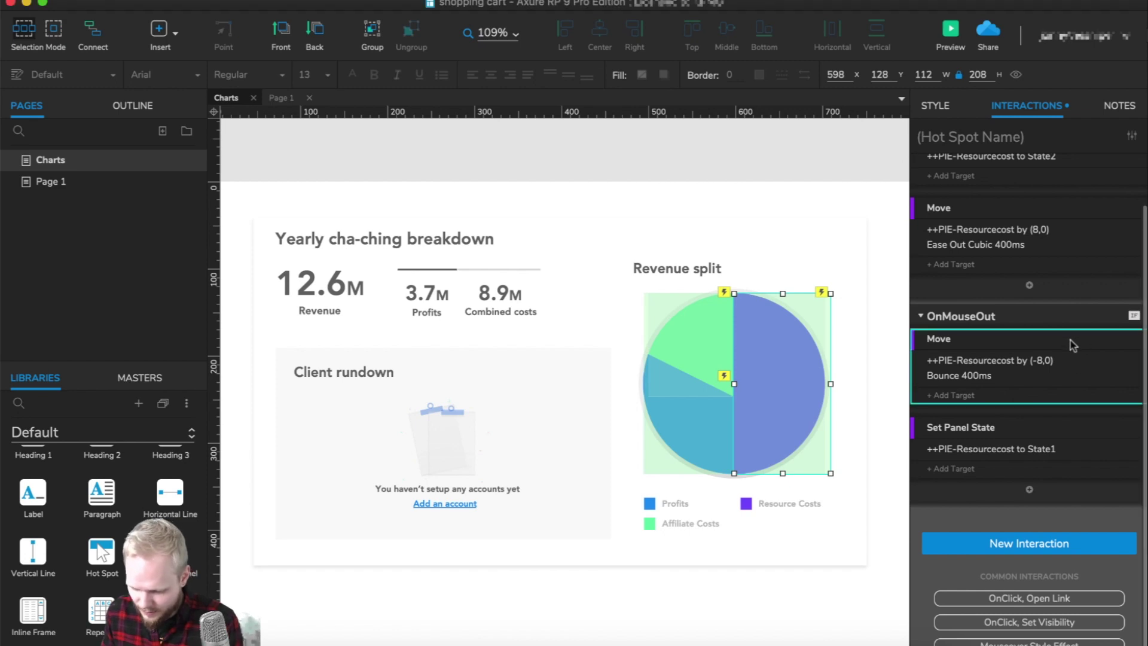
pyautogui.click(1037, 428)
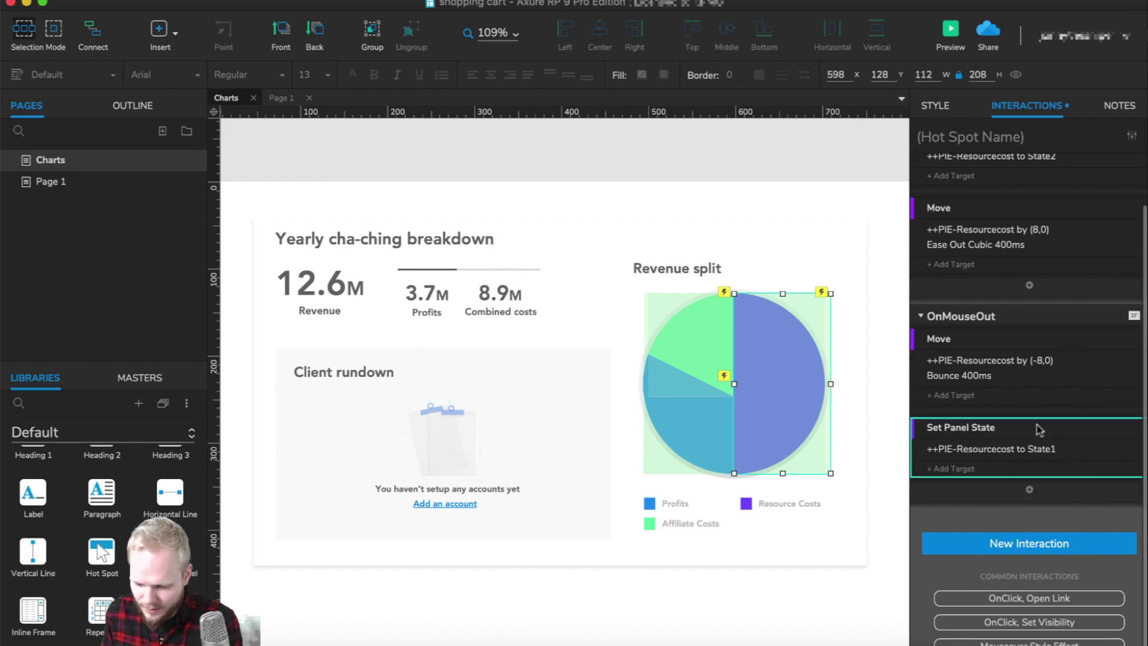
pyautogui.press('Delete')
pyautogui.click(1032, 189)
pyautogui.press('Delete')
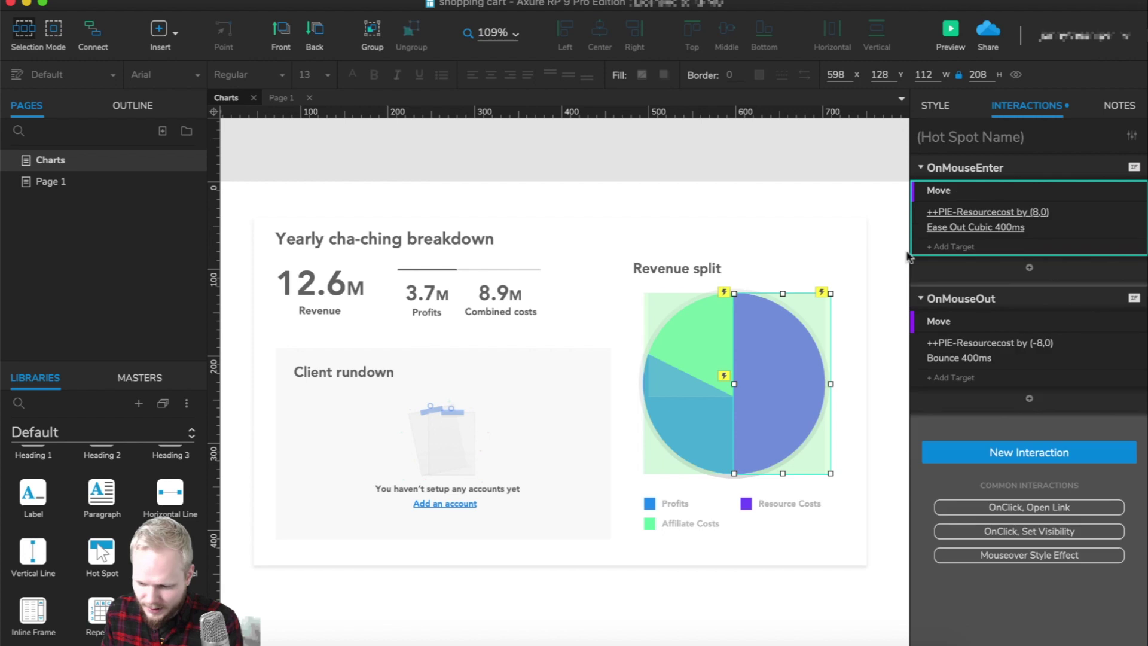
pyautogui.click(777, 293)
# Delete the unused State2 from the ++PIE-Resourcecost panel, leaving only State1
pyautogui.click(776, 317)
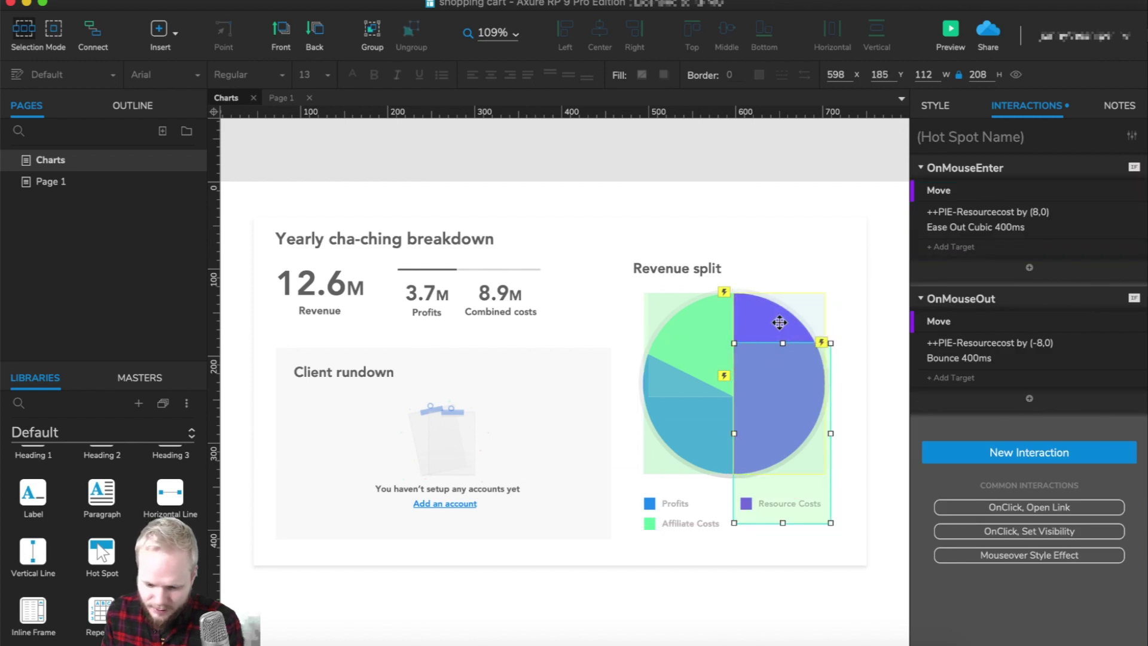
pyautogui.doubleClick(776, 320)
pyautogui.click(771, 344)
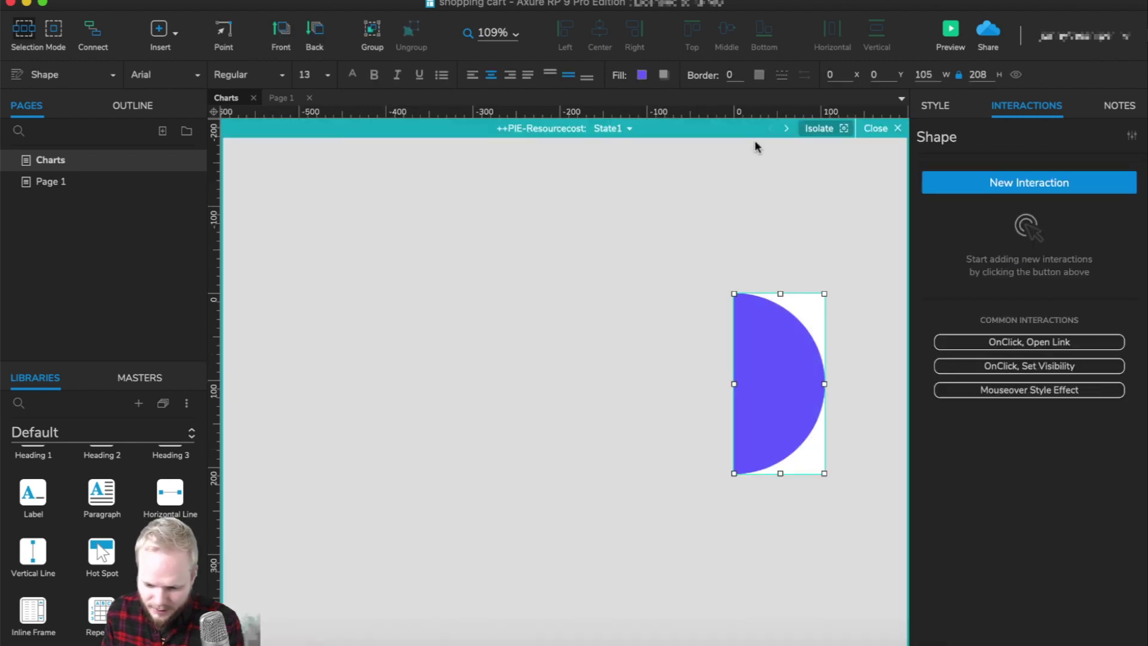
pyautogui.click(620, 129)
pyautogui.click(735, 171)
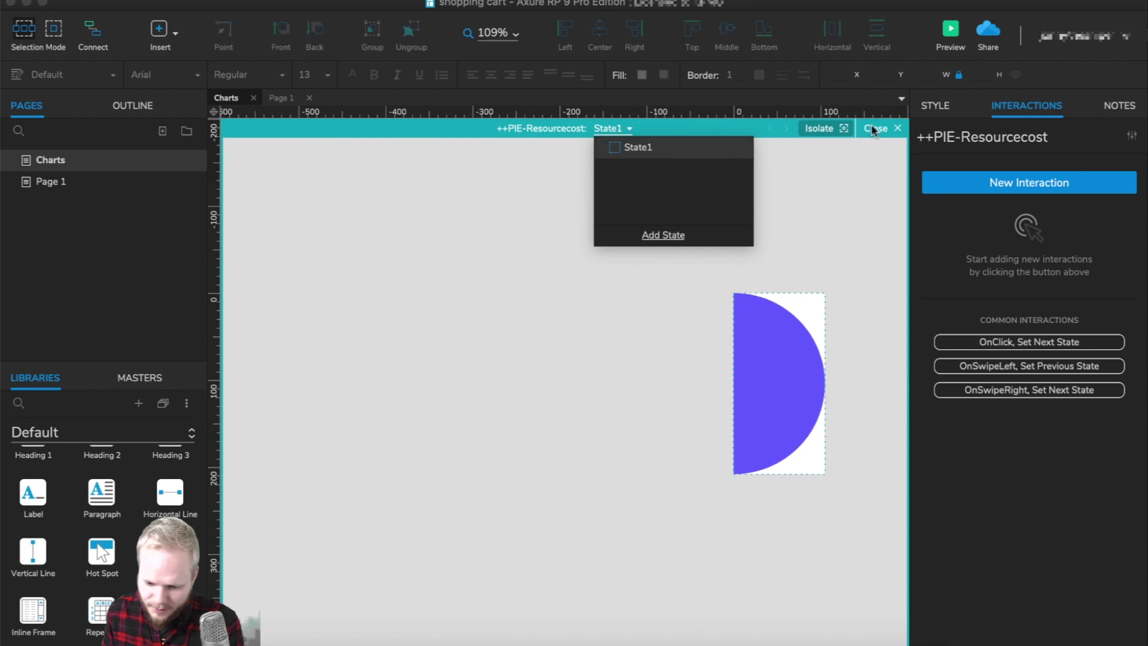
pyautogui.click(874, 128)
pyautogui.click(795, 359)
pyautogui.moveTo(783, 371); pyautogui.dragTo(787, 332)
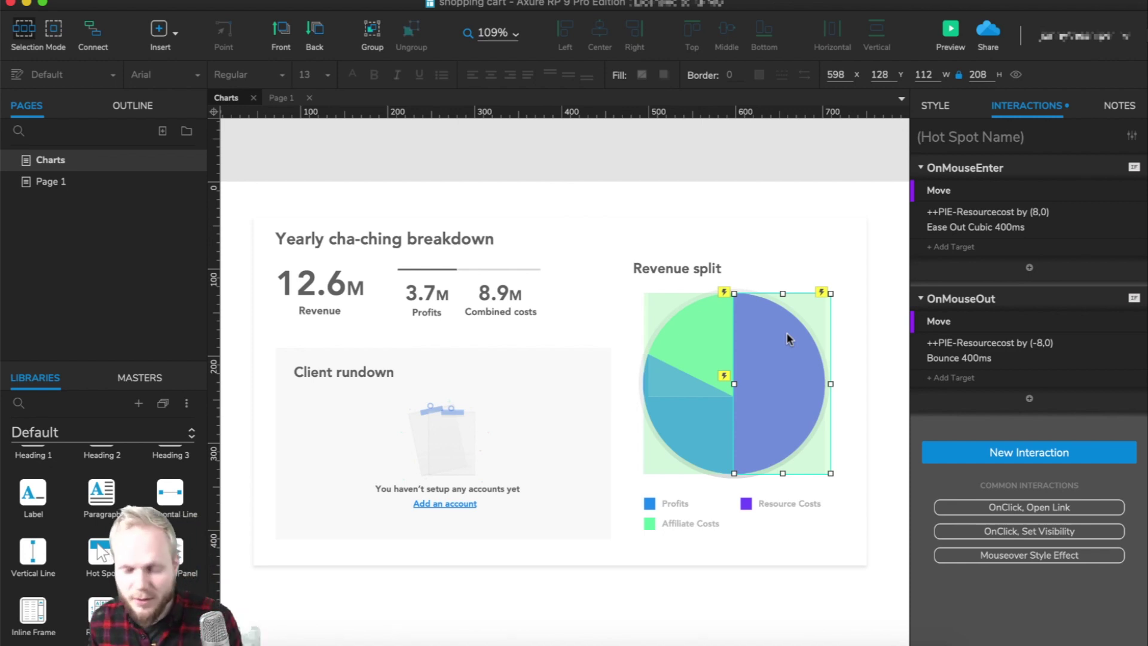
pyautogui.click(797, 159)
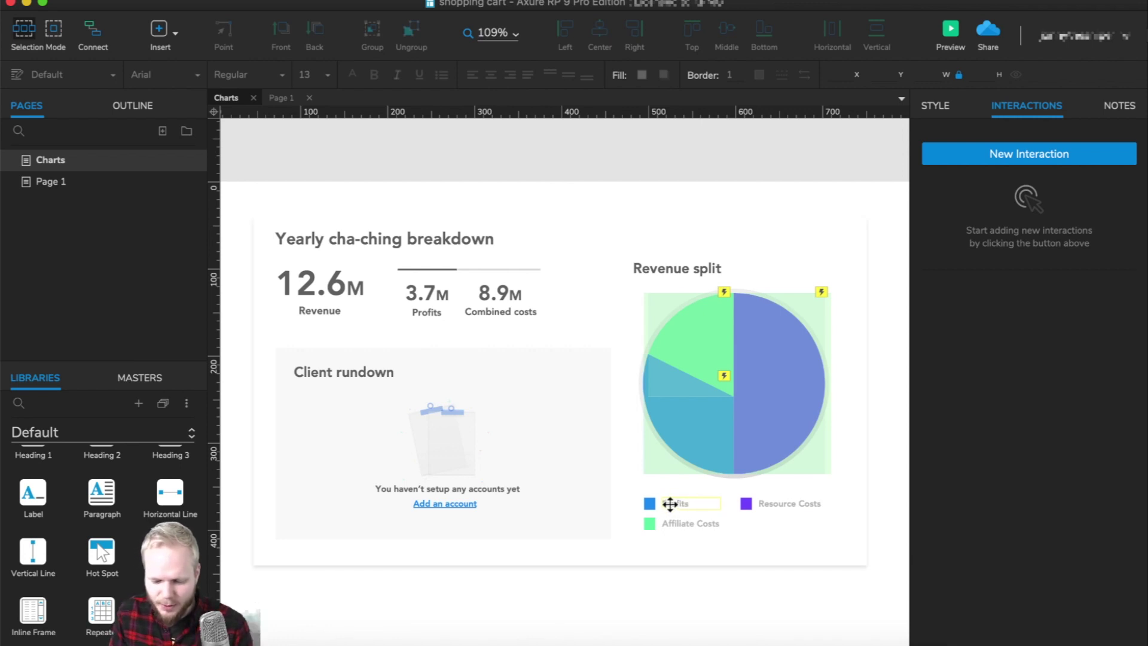
# Copy the slice hot spots onto the Profits, Affiliate Costs and Resource Costs legend entries, sized to fit each
pyautogui.click(683, 415)
pyautogui.moveTo(716, 432); pyautogui.dragTo(688, 513)
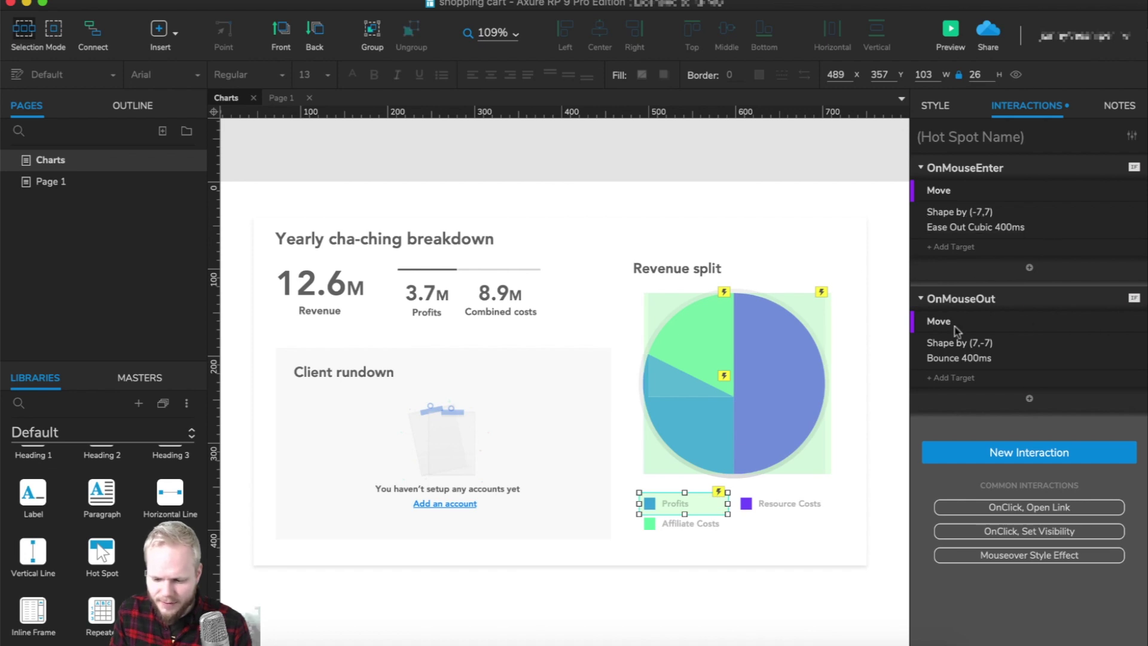
pyautogui.click(709, 333)
pyautogui.moveTo(668, 336); pyautogui.dragTo(663, 557)
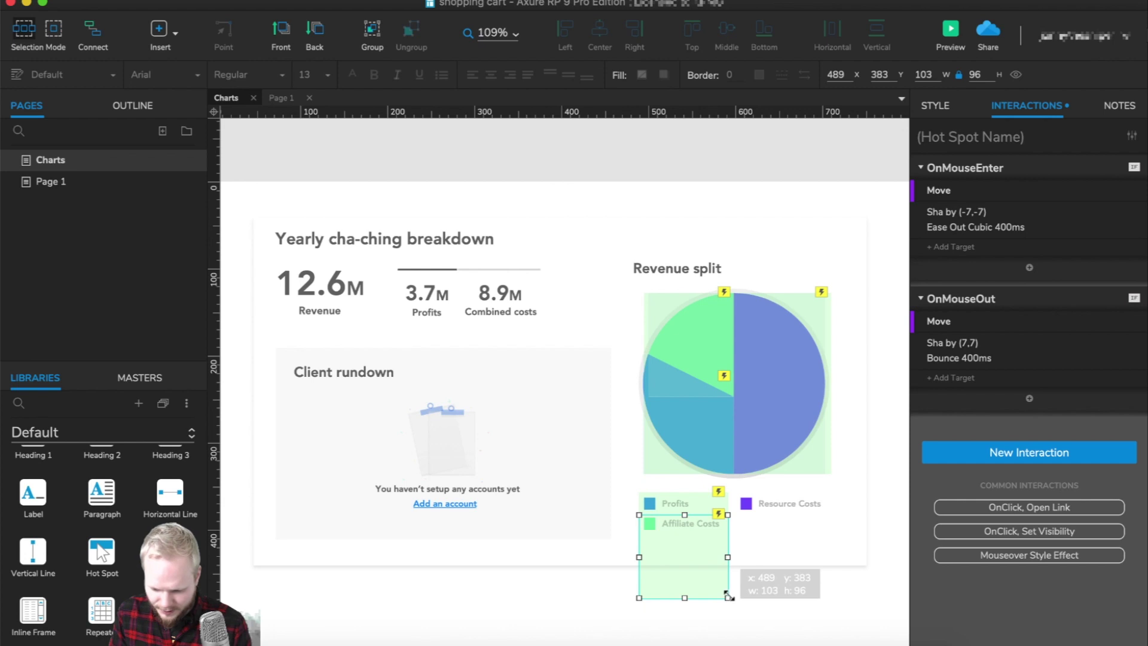
pyautogui.moveTo(728, 597); pyautogui.dragTo(726, 535)
pyautogui.click(771, 356)
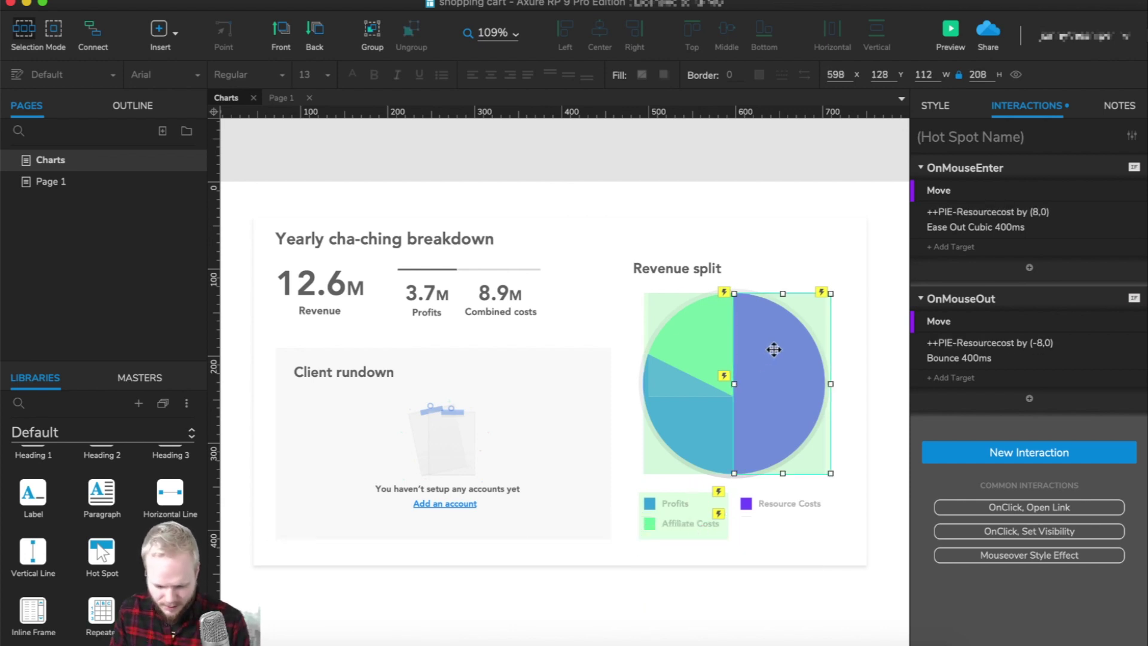
pyautogui.moveTo(773, 349); pyautogui.dragTo(784, 428)
pyautogui.scroll(-3, 793, 605)
pyautogui.click(793, 594)
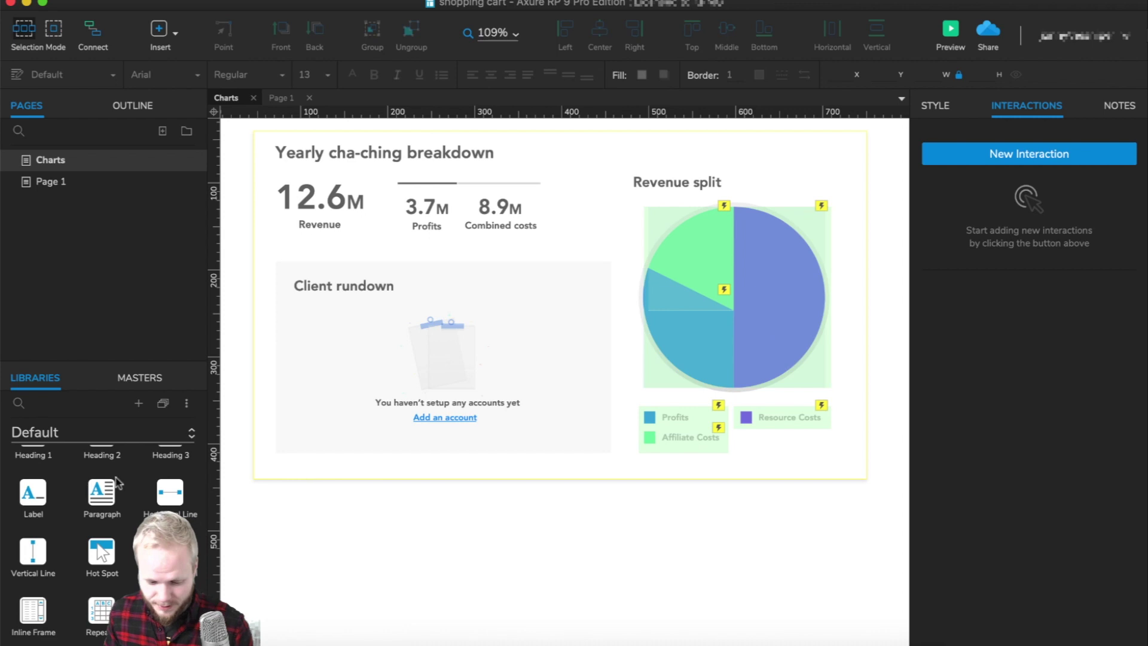
# Draw a rectangle and size it into a small box at the pie's top-left
pyautogui.scroll(5, 67, 510)
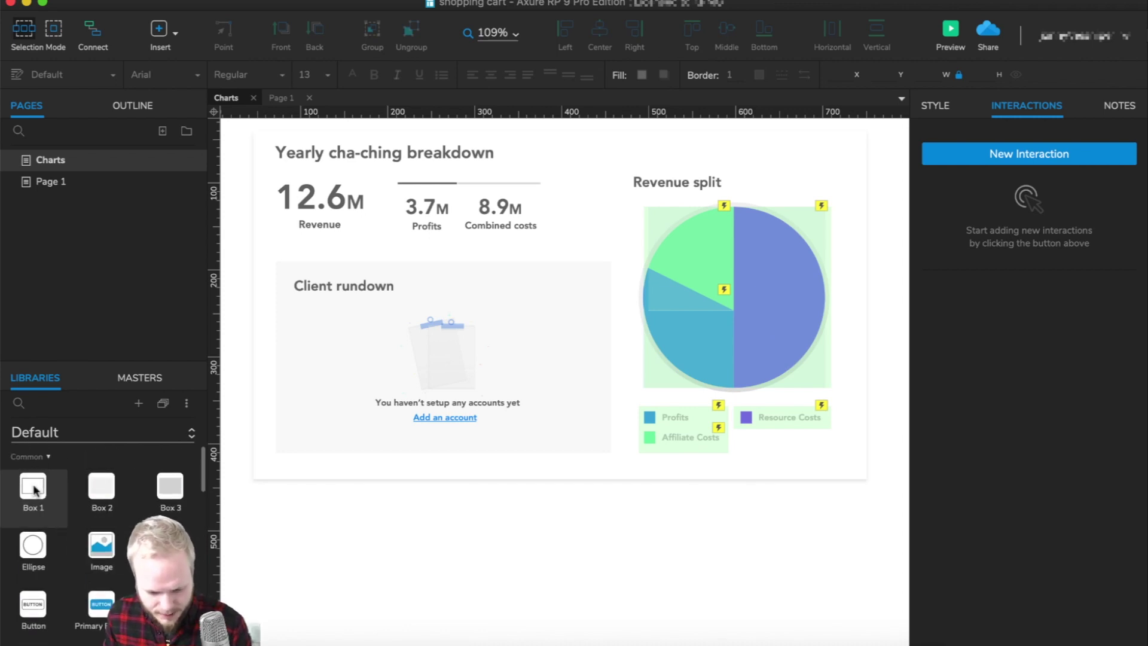
pyautogui.moveTo(102, 485); pyautogui.dragTo(635, 220)
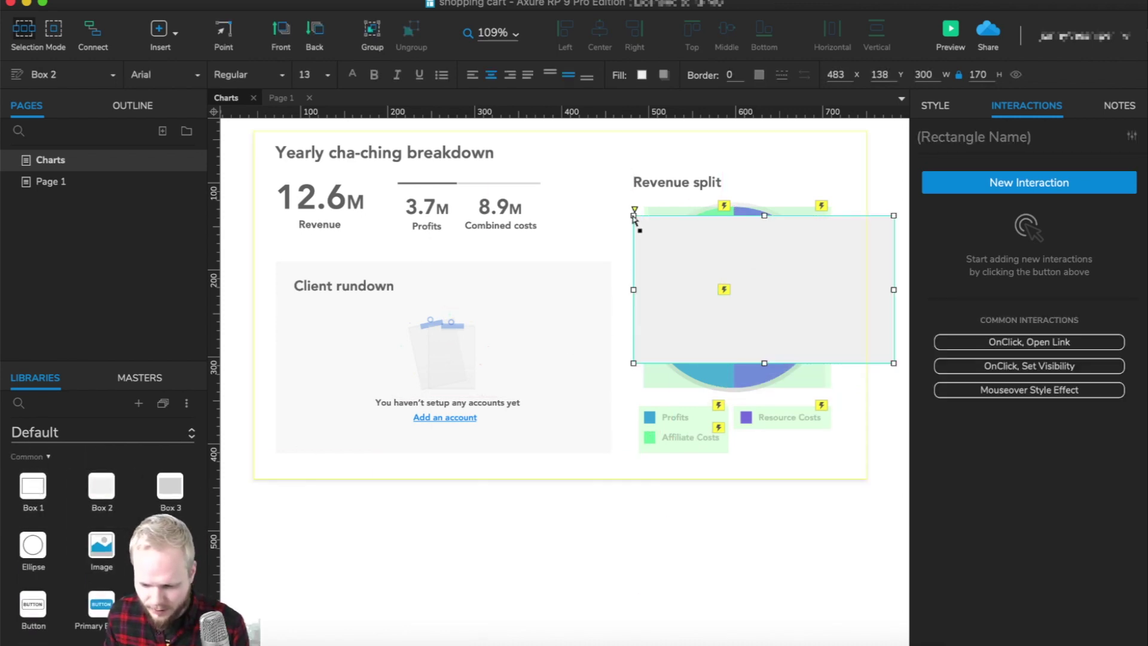
pyautogui.moveTo(889, 359); pyautogui.dragTo(720, 256)
pyautogui.scroll(5, 697, 258)
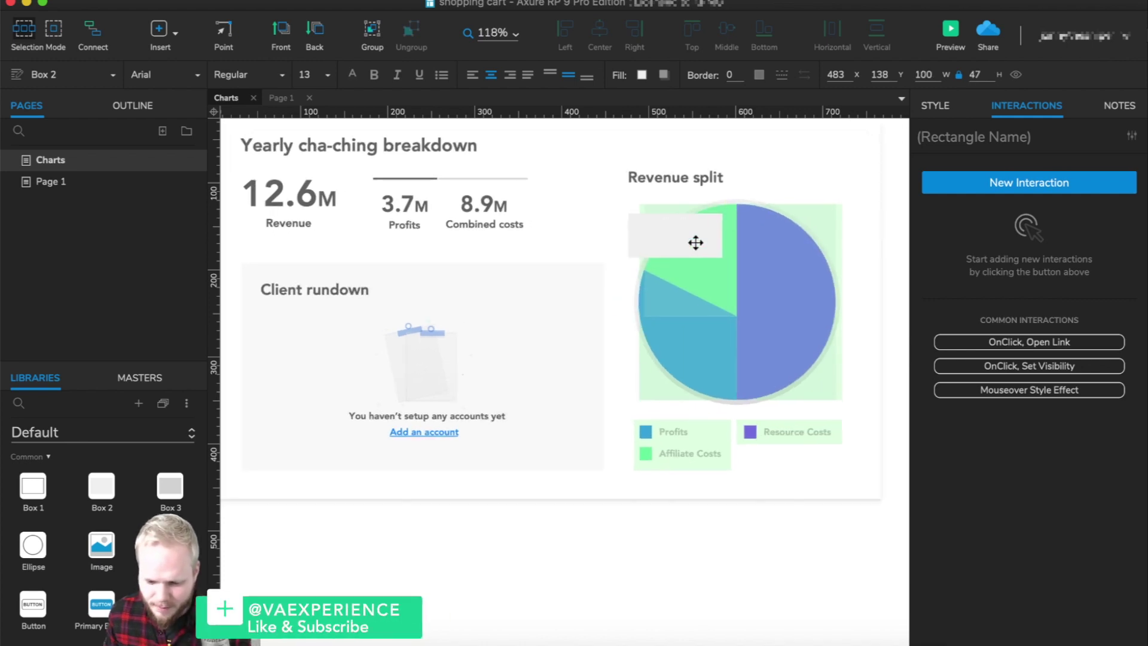
pyautogui.moveTo(692, 234); pyautogui.dragTo(727, 272)
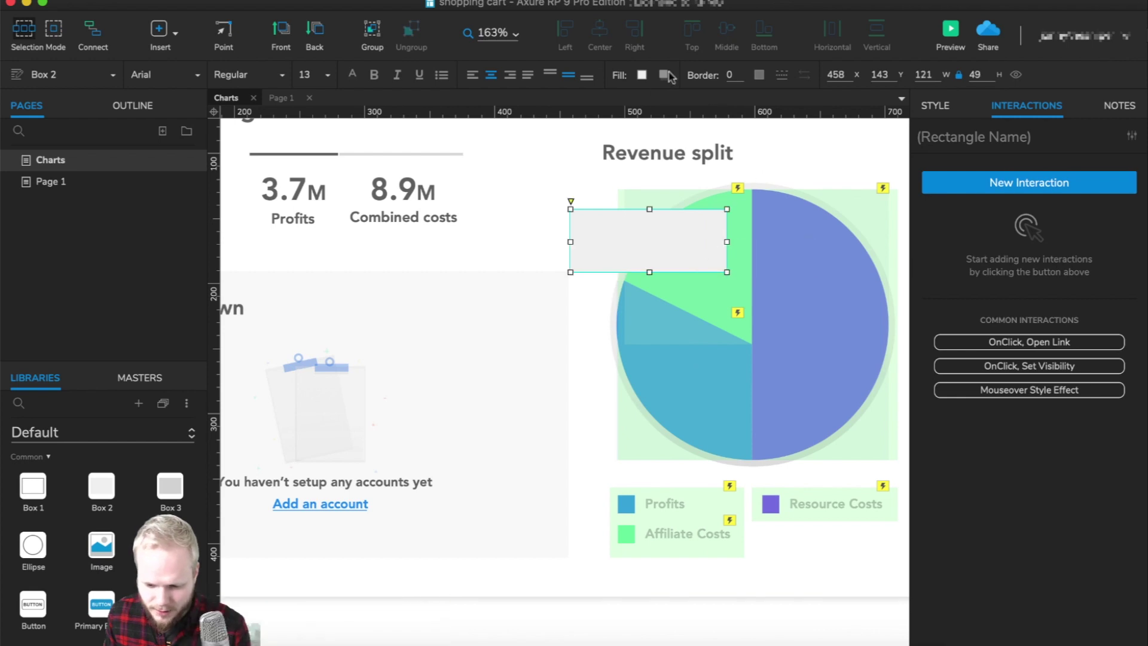
# Fill the box white, add an 8% opacity shadow, and shrink it to an 82 × 33 card
pyautogui.click(642, 76)
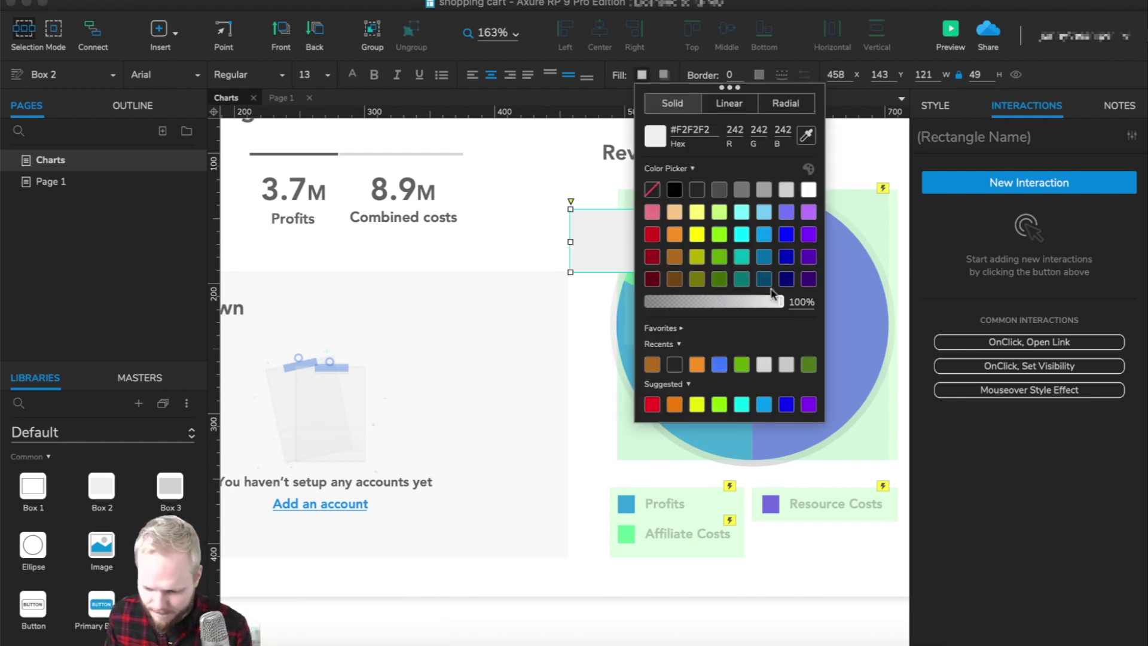
pyautogui.click(807, 190)
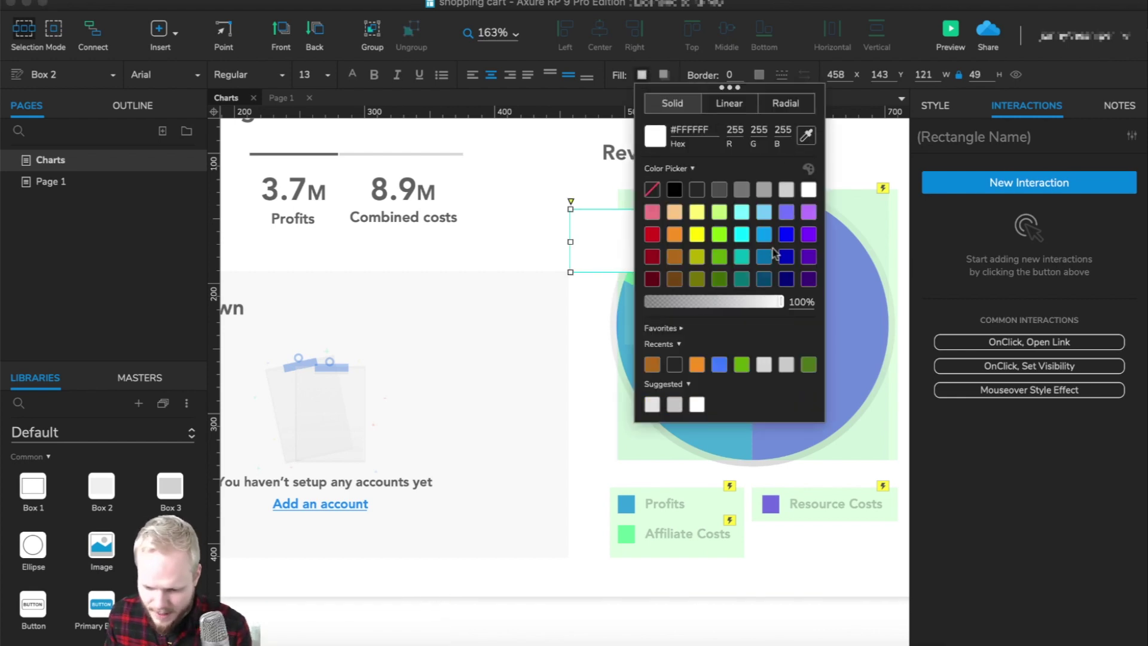
pyautogui.click(579, 190)
pyautogui.moveTo(629, 223); pyautogui.dragTo(640, 237)
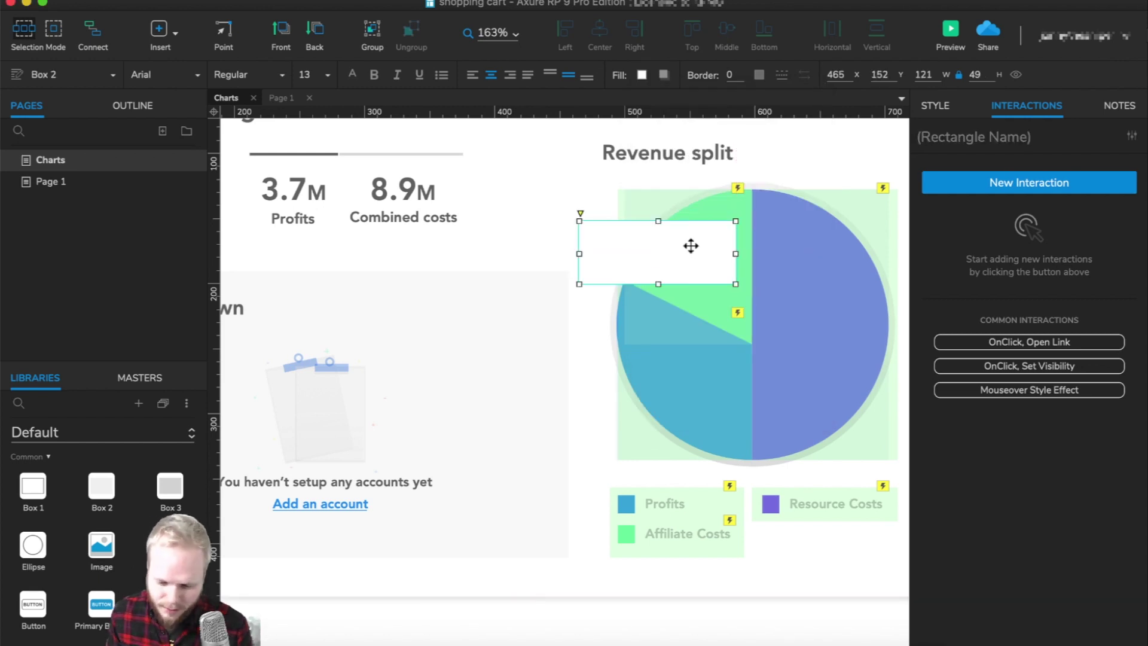
pyautogui.click(664, 74)
pyautogui.moveTo(707, 337); pyautogui.dragTo(688, 341)
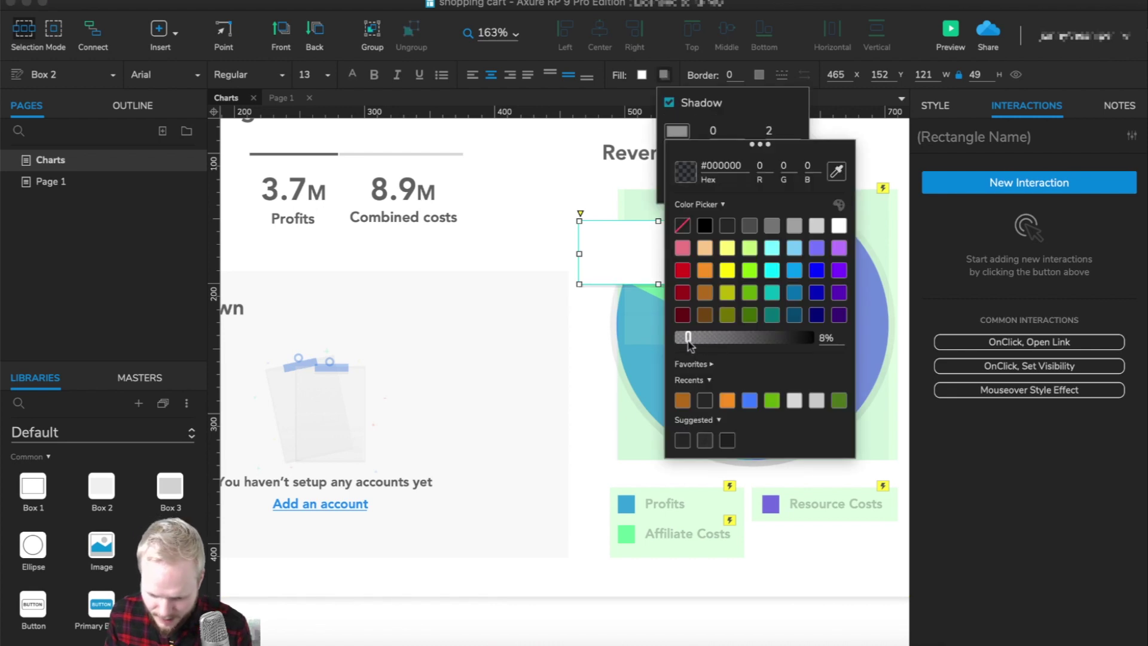
pyautogui.click(620, 236)
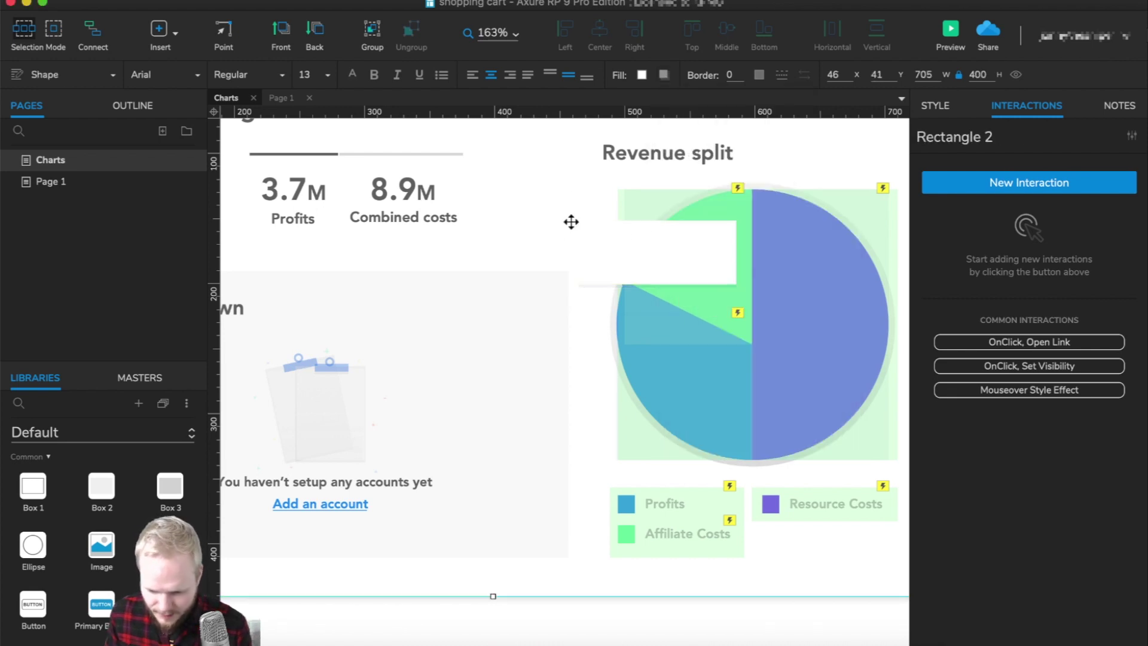
pyautogui.moveTo(658, 284); pyautogui.dragTo(626, 204)
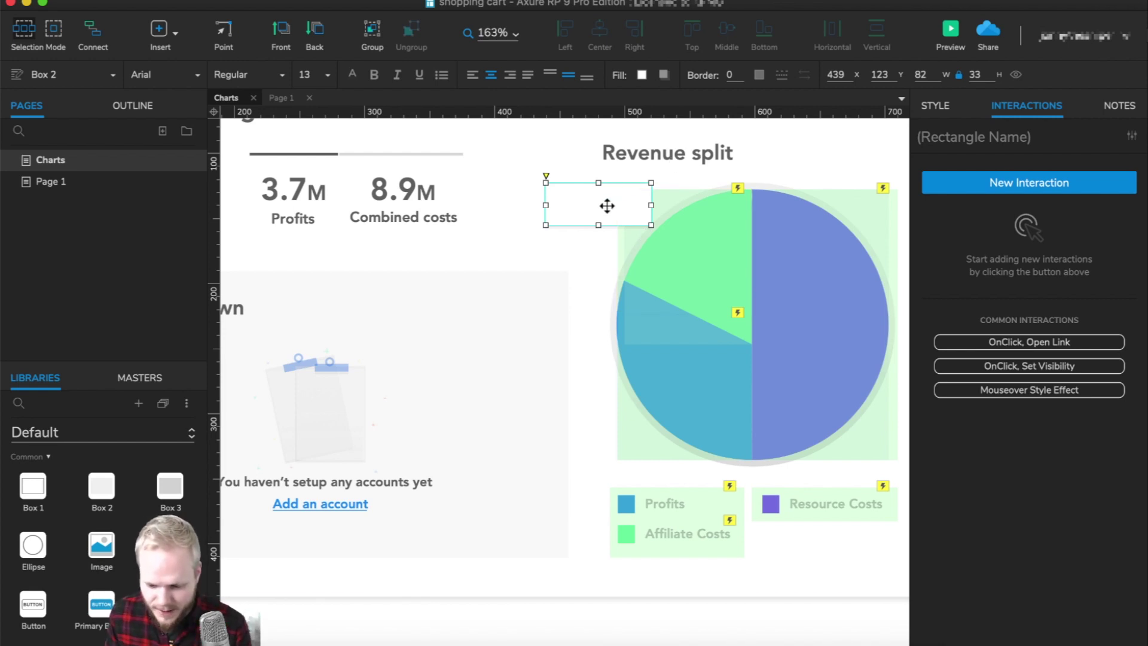
pyautogui.moveTo(625, 207); pyautogui.dragTo(629, 212)
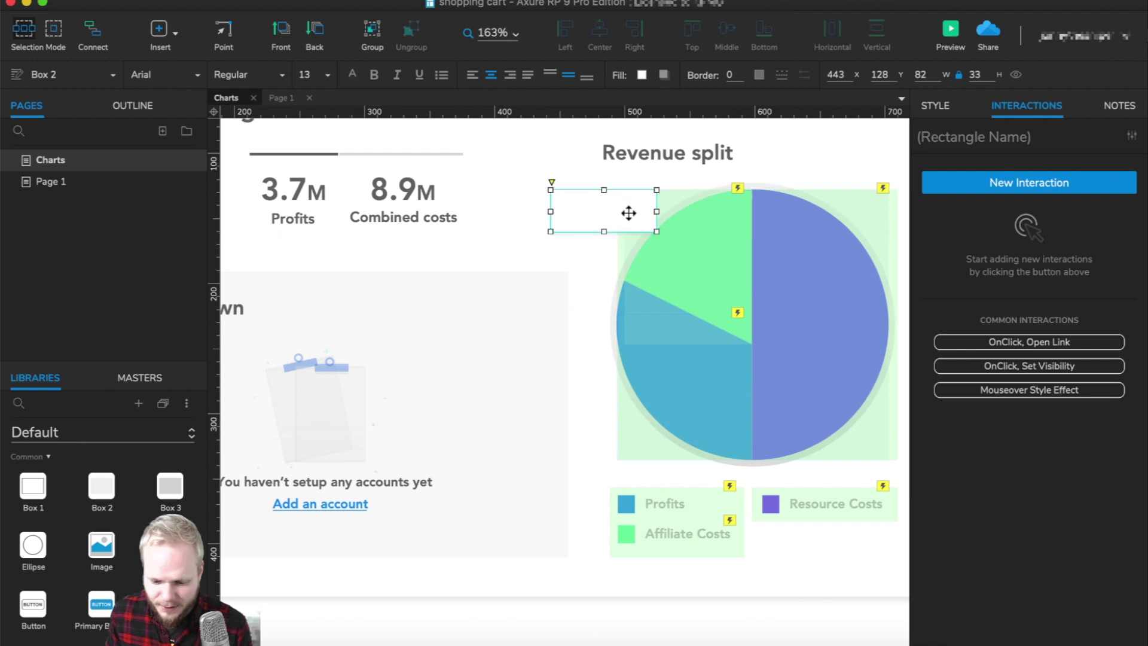
pyautogui.scroll(-1, 36, 490)
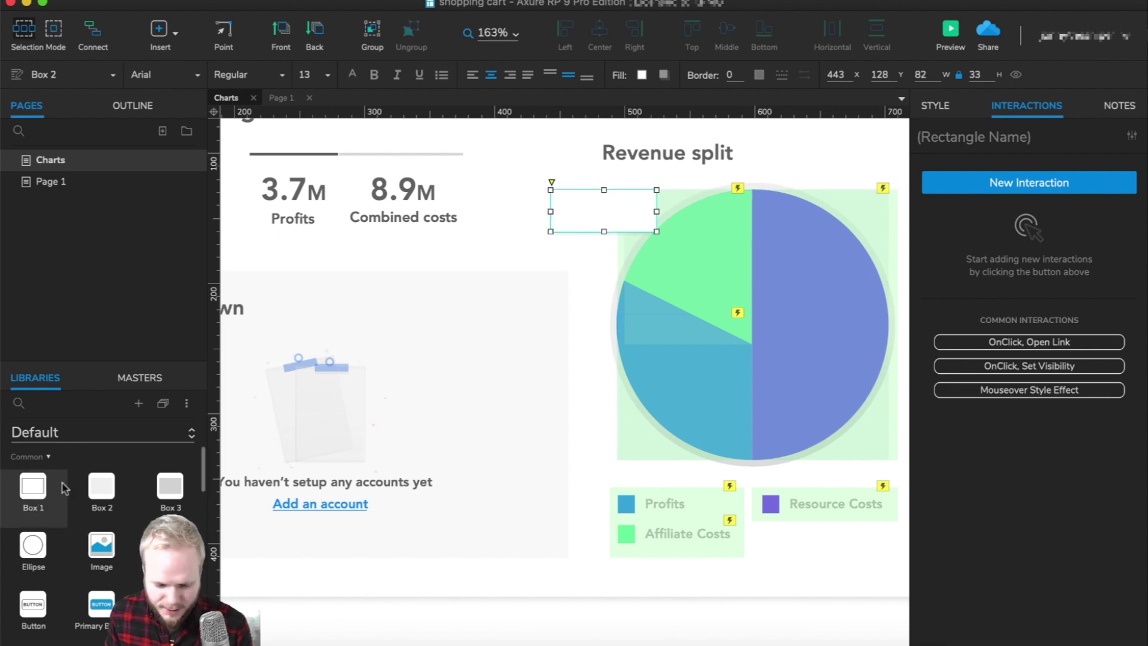
pyautogui.click(412, 191)
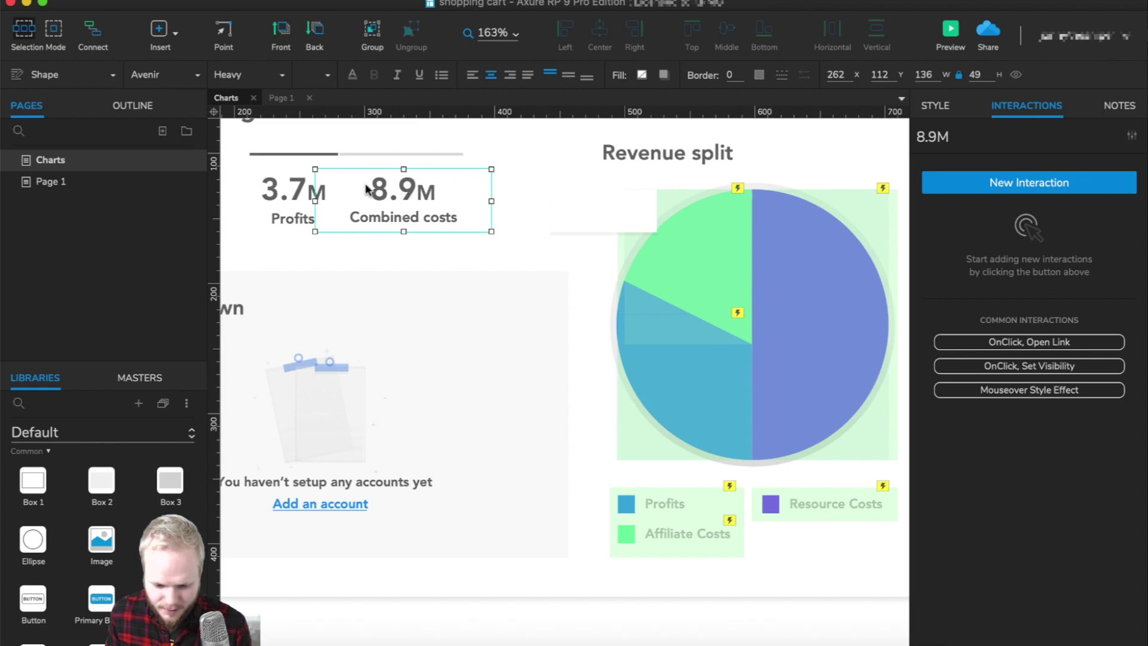
# Place copies of the 3.7M figure and the Profits label onto the tooltip card
pyautogui.click(293, 190)
pyautogui.hscroll(-5, 382, 204)
pyautogui.scroll(2, 418, 239)
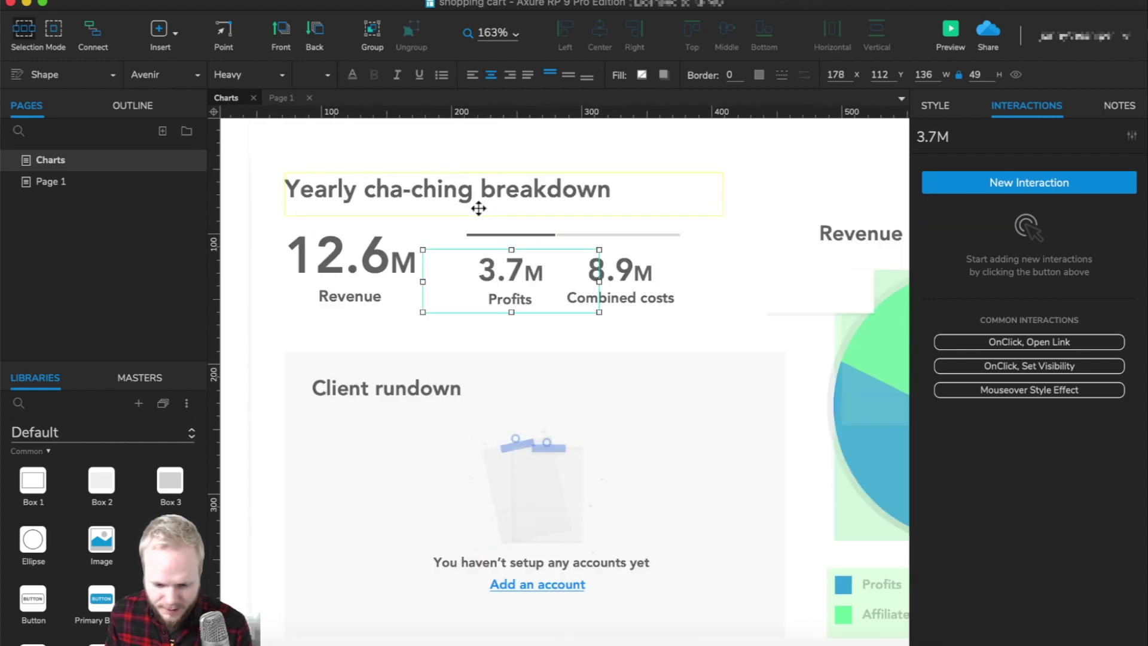
pyautogui.moveTo(540, 276); pyautogui.dragTo(840, 287)
pyautogui.hscroll(5, 792, 274)
pyautogui.hscroll(2, 771, 287)
pyautogui.moveTo(716, 316); pyautogui.dragTo(632, 277)
pyautogui.click(341, 303)
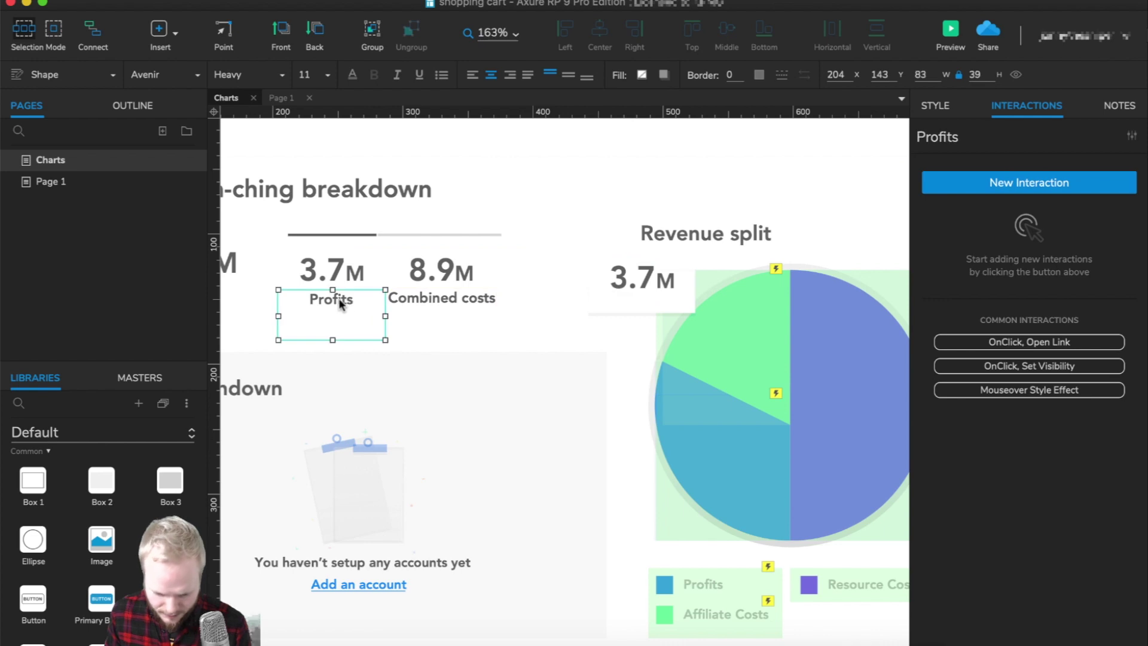
pyautogui.moveTo(341, 303); pyautogui.dragTo(649, 305)
# Set the Profits caption to size 9, the 3.7 digits to 20 and the M to 14
pyautogui.click(311, 75)
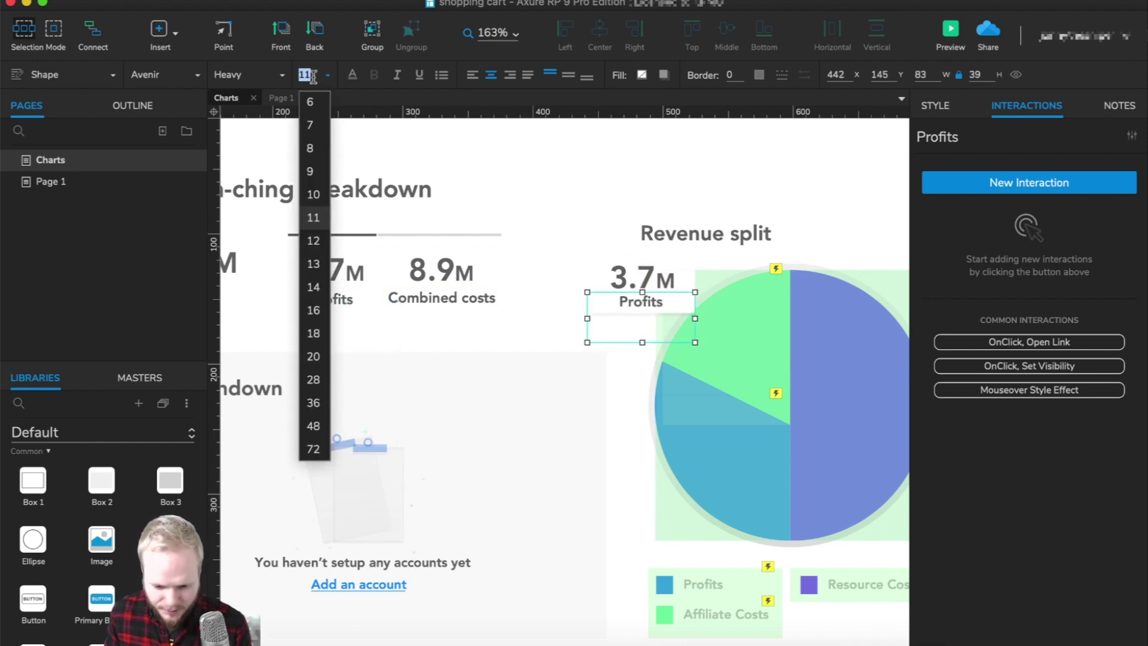
pyautogui.click(312, 77)
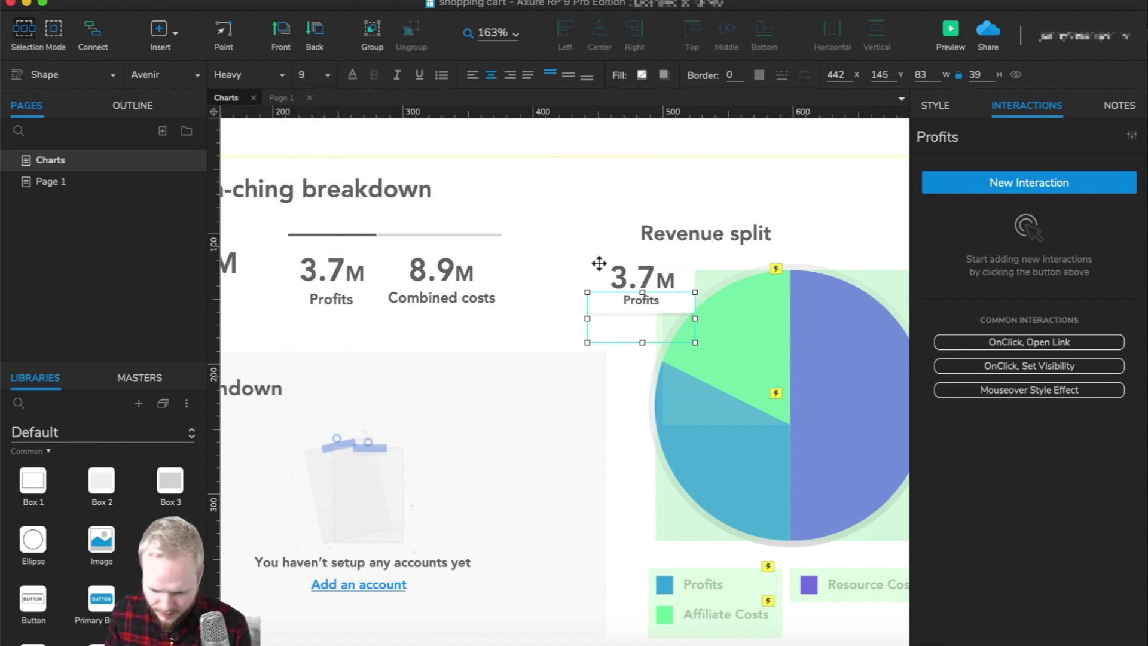
pyautogui.click(623, 280)
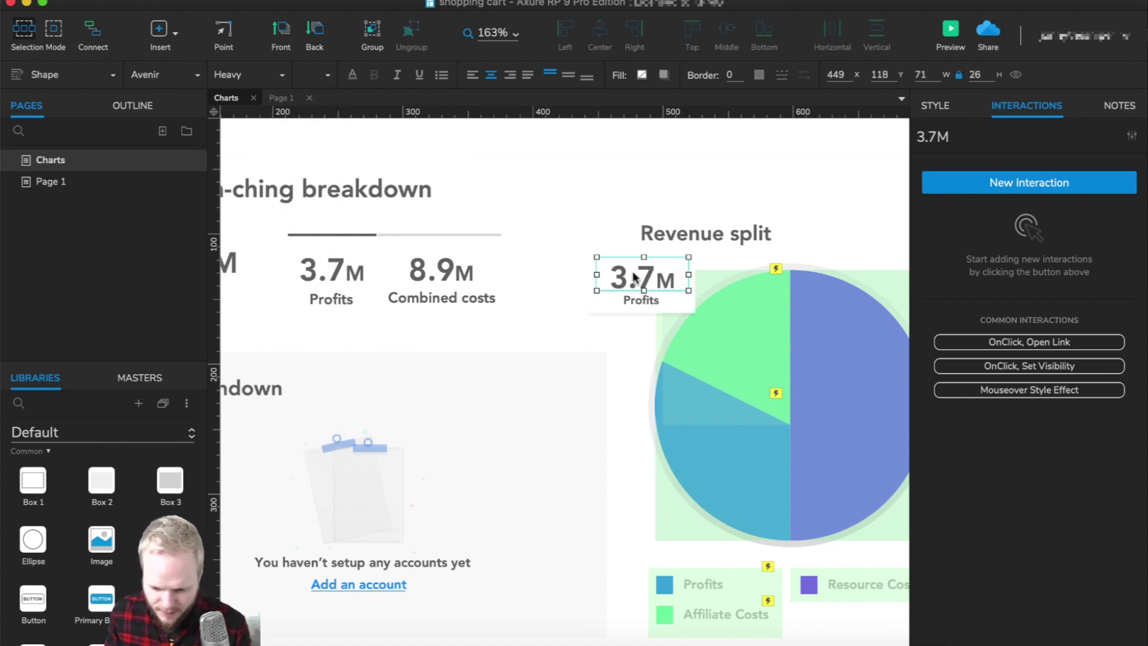
pyautogui.doubleClick(649, 276)
pyautogui.click(658, 269)
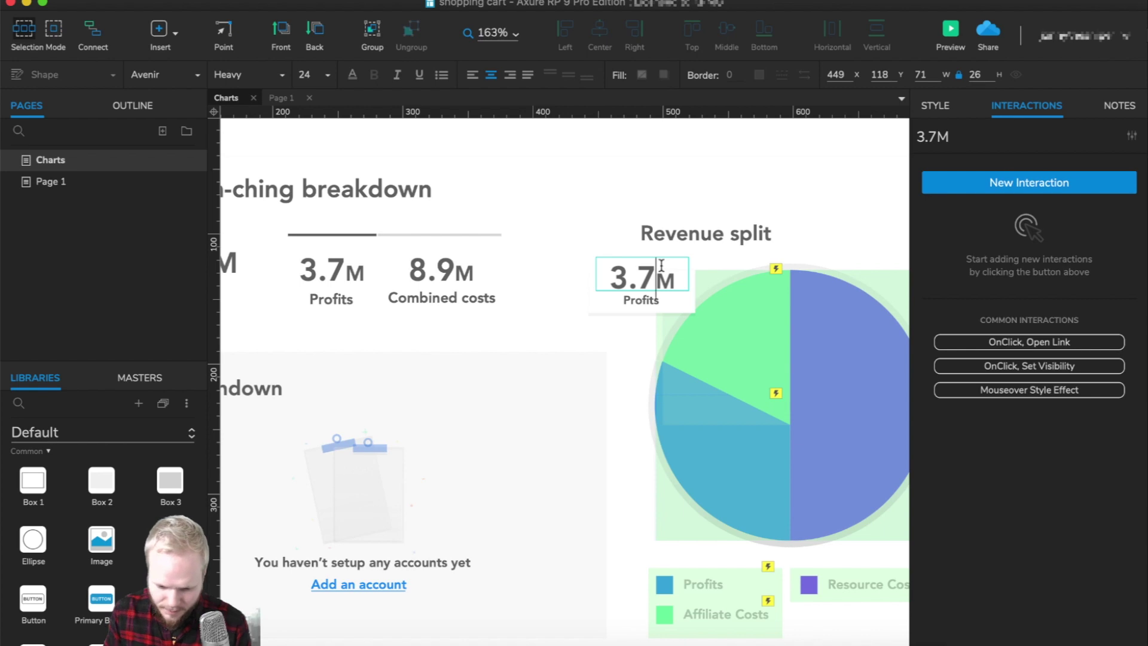
pyautogui.moveTo(661, 265); pyautogui.dragTo(566, 269)
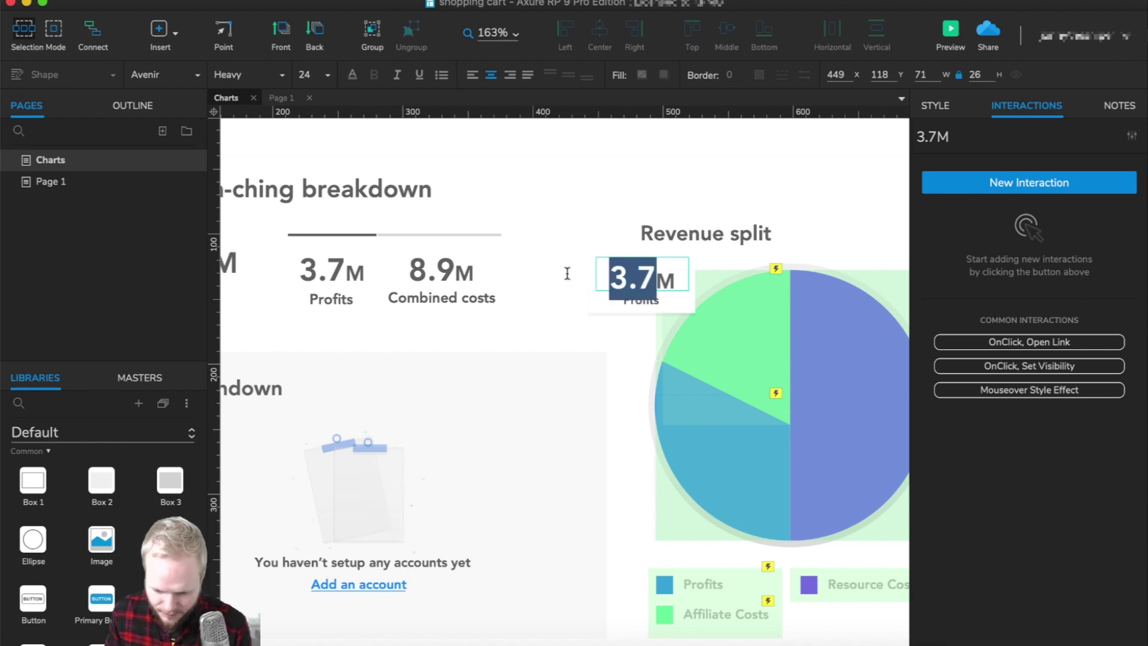
pyautogui.click(306, 74)
pyautogui.click(311, 356)
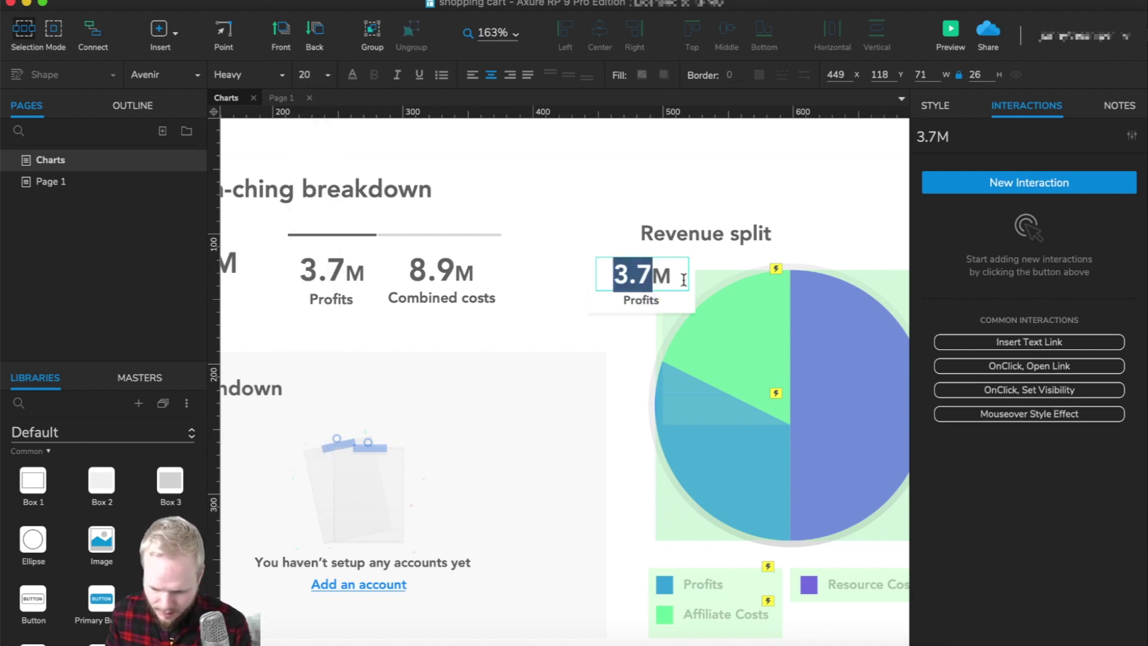
pyautogui.moveTo(683, 279); pyautogui.dragTo(651, 275)
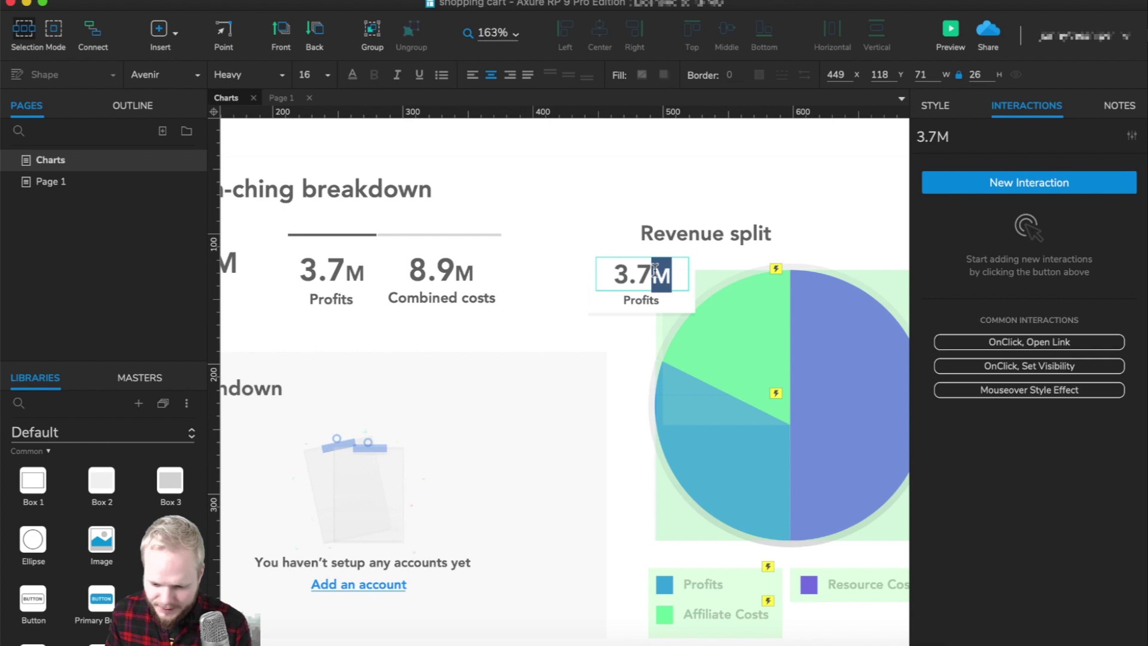
pyautogui.click(307, 75)
pyautogui.click(311, 286)
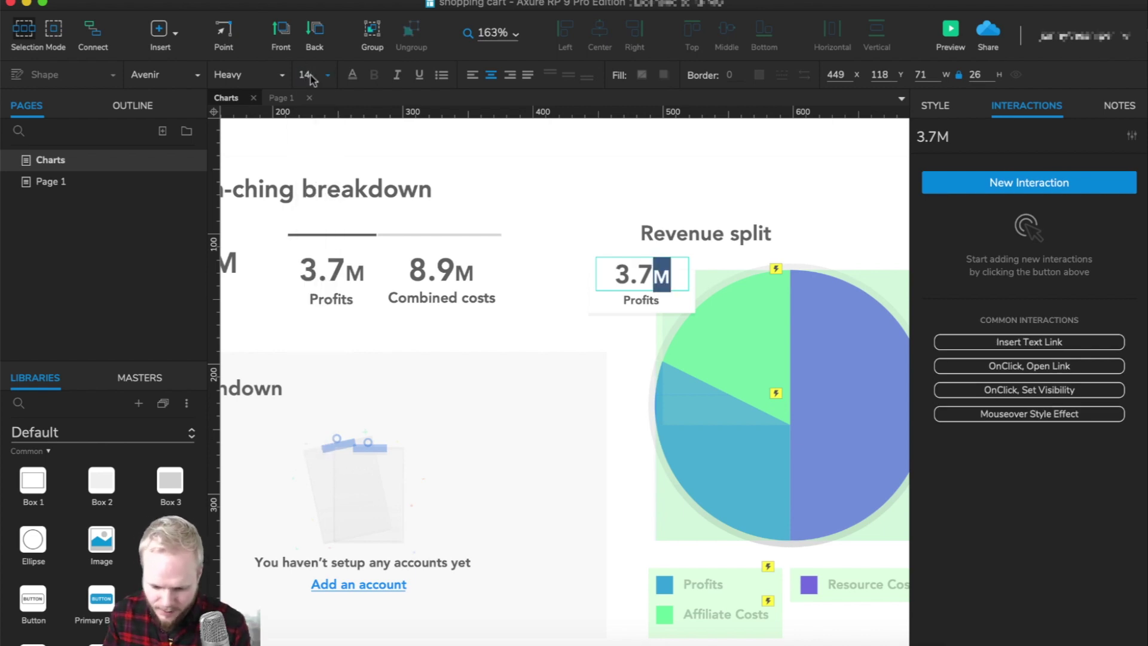
# Resize the tooltip card to 82 × 43 so it fits the text
pyautogui.click(686, 300)
pyautogui.click(604, 300)
pyautogui.click(610, 278)
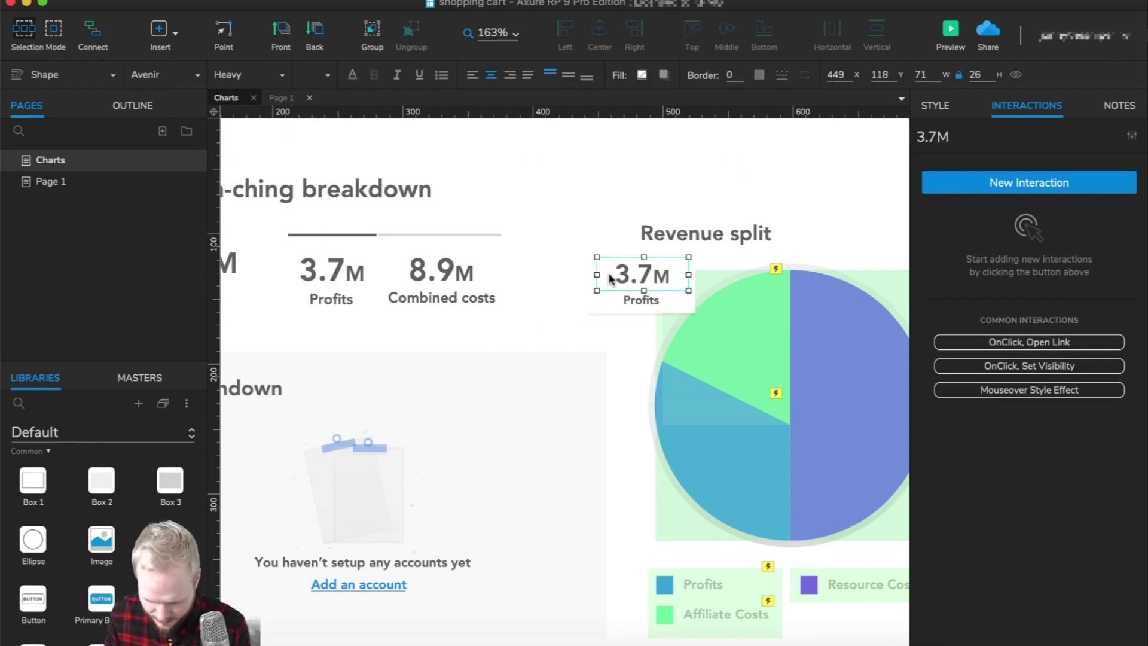
pyautogui.click(591, 276)
pyautogui.click(591, 275)
pyautogui.moveTo(642, 257)
pyautogui.mouseDown()
pyautogui.moveTo(641, 270)
pyautogui.moveTo(642, 251)
pyautogui.mouseUp()
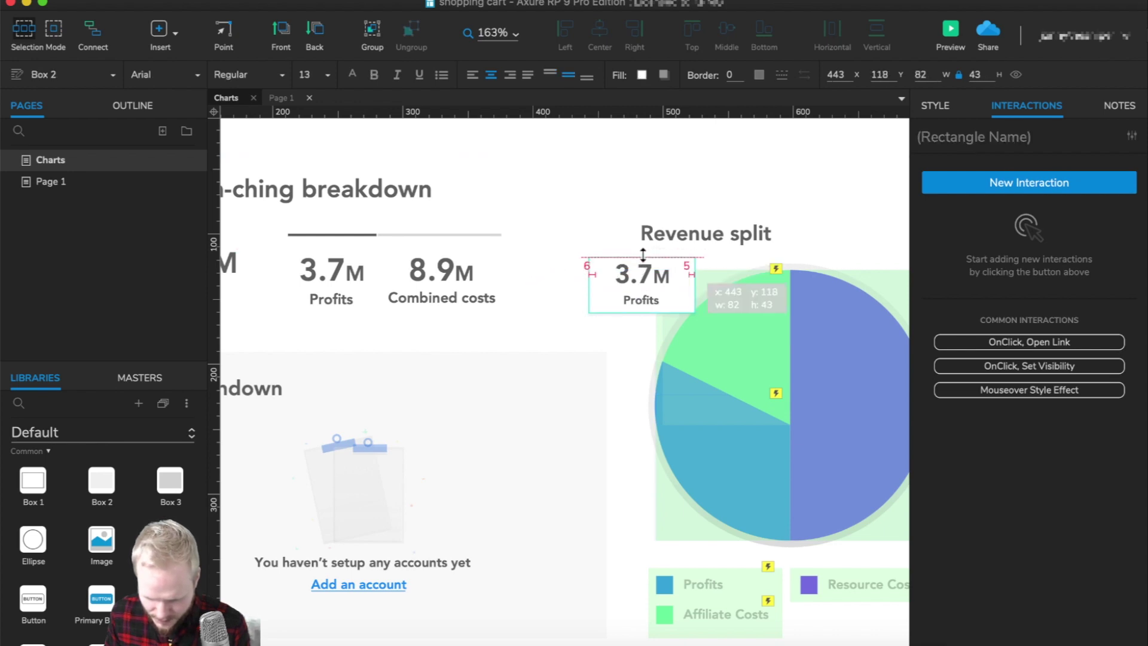
pyautogui.click(640, 299)
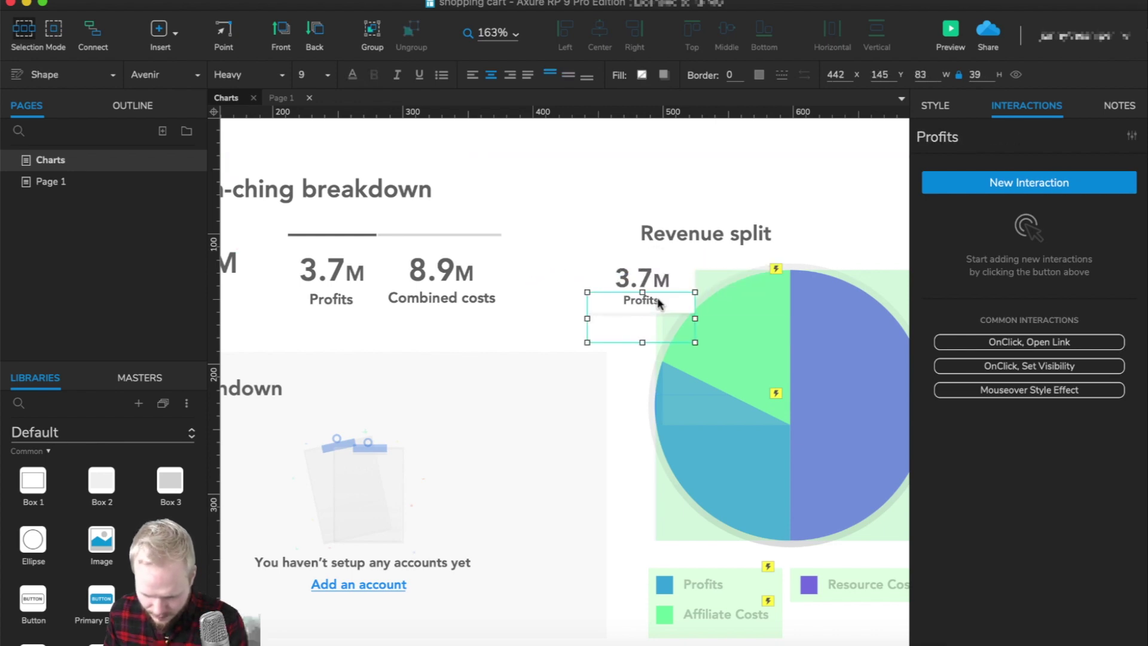
pyautogui.keyDown('shift'); pyautogui.click(671, 262); pyautogui.keyUp('shift')
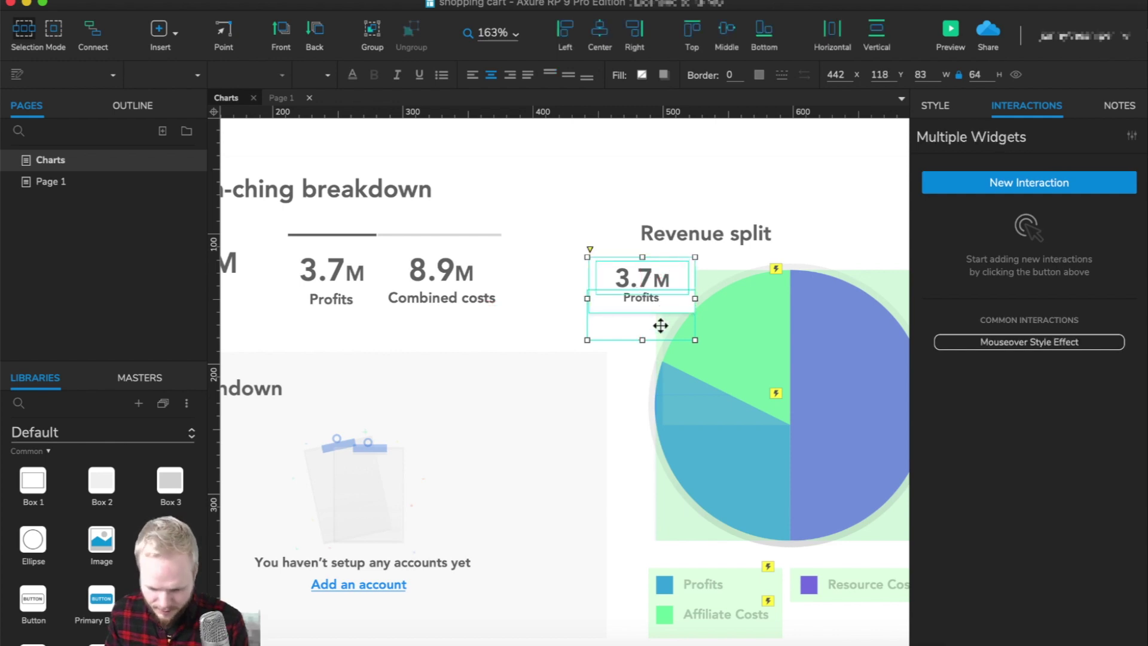
# Shorten the Profits caption and wrap it with the 3.7M figure into a dynamic panel
pyautogui.click(640, 331)
pyautogui.moveTo(642, 340); pyautogui.dragTo(643, 304)
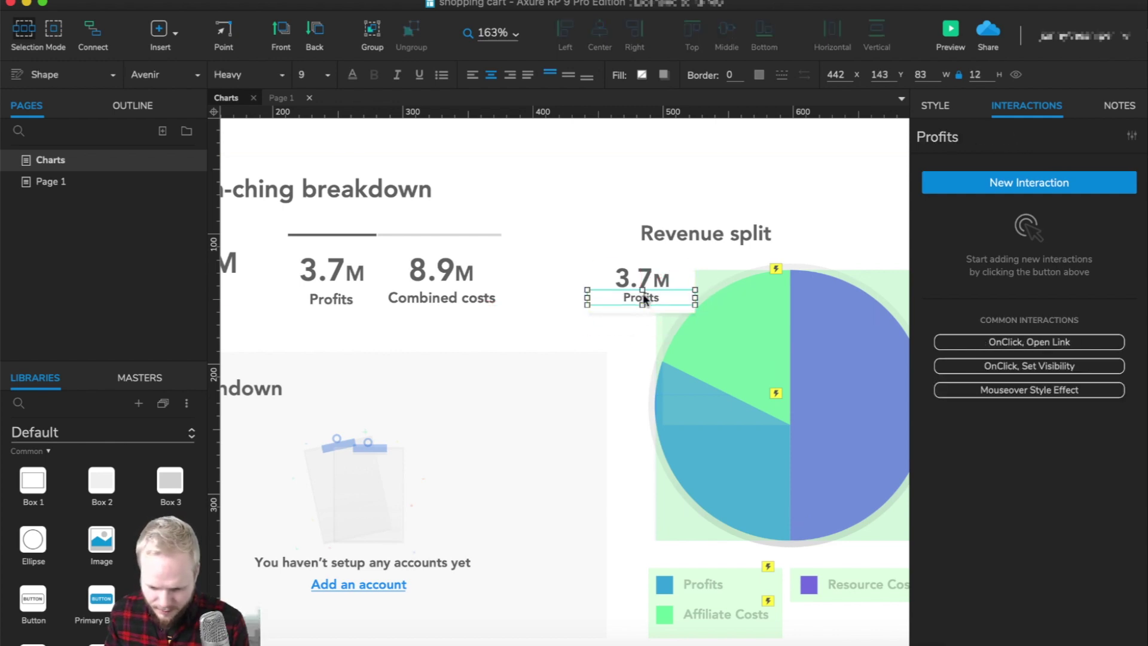
pyautogui.keyDown('shift'); pyautogui.click(605, 274); pyautogui.keyUp('shift')
pyautogui.rightClick(648, 275)
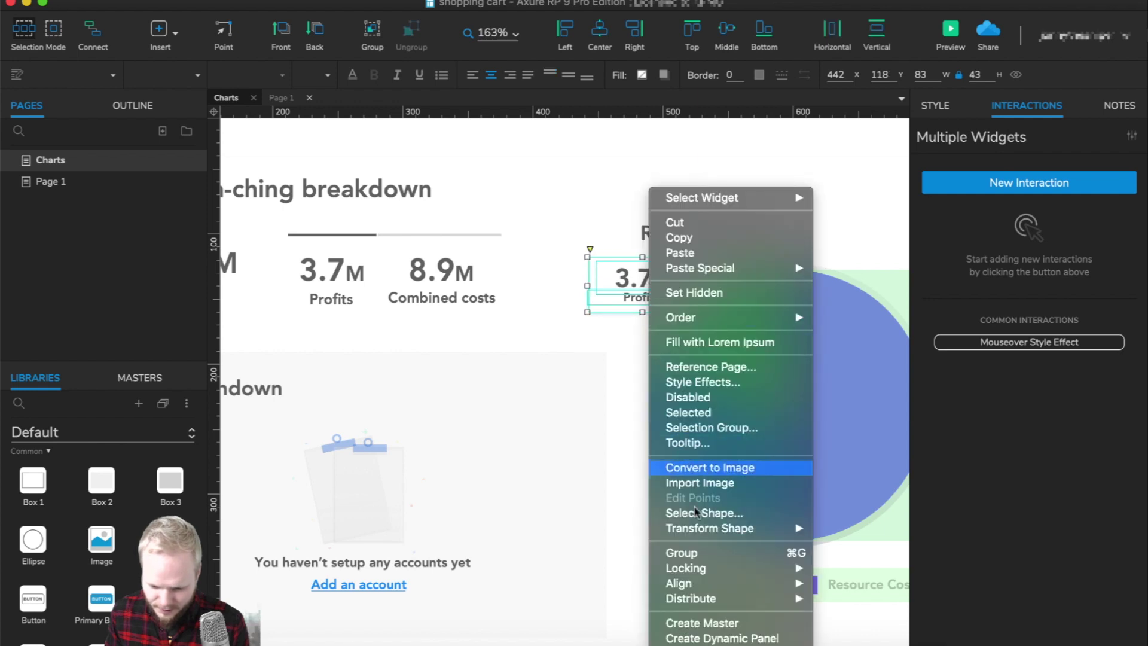
pyautogui.click(722, 638)
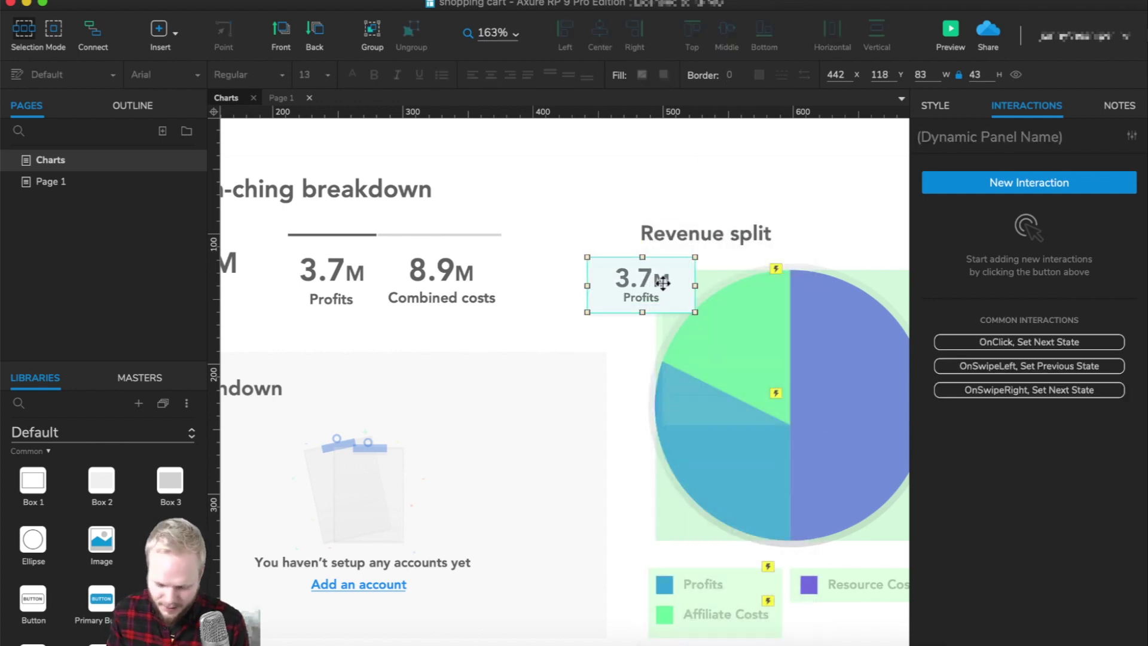
# Move the tooltip panel below the pie's left side and name it ++PIE-TooltipProfits
pyautogui.moveTo(663, 282); pyautogui.dragTo(654, 517)
pyautogui.scroll(-3, 662, 455)
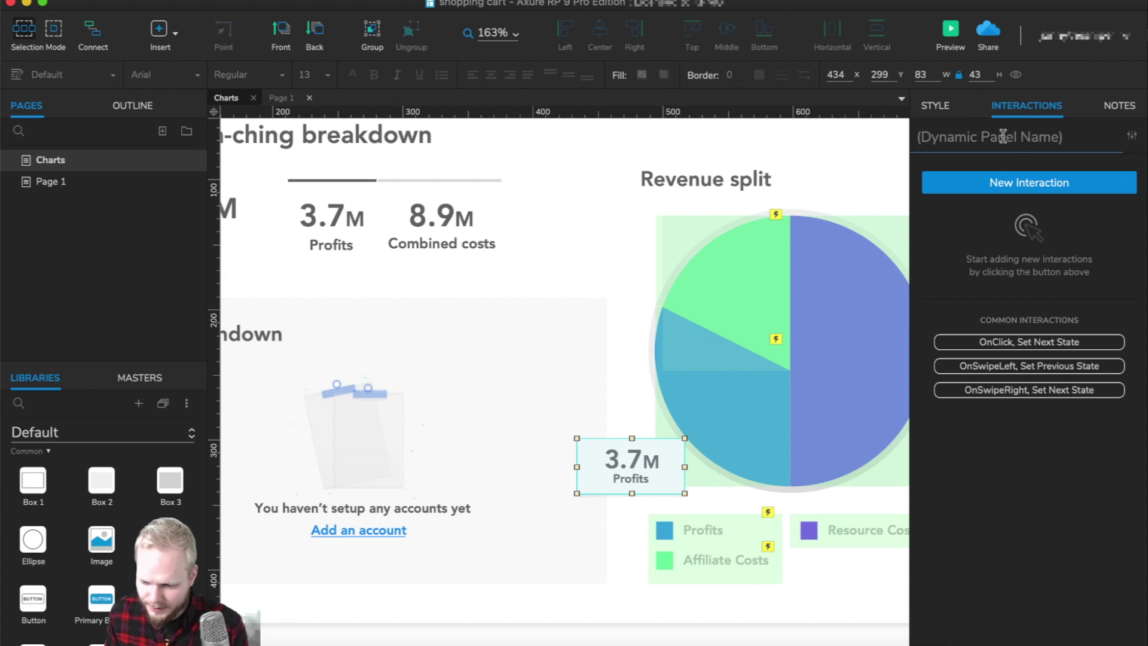
pyautogui.write('++PIE-TooltipP')
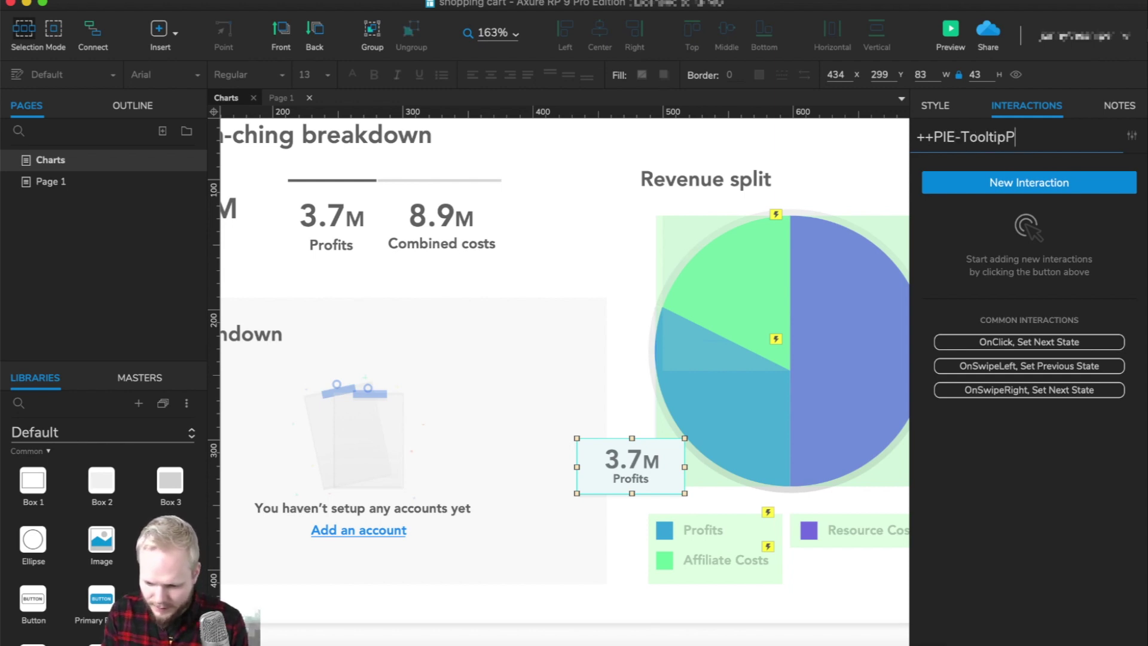
pyautogui.write('rofits')
pyautogui.press('Return')
# Place a copy of the tooltip panel near the pie and select 'Profits' in its name
pyautogui.moveTo(648, 471); pyautogui.dragTo(622, 350)
pyautogui.hscroll(-5, 622, 350)
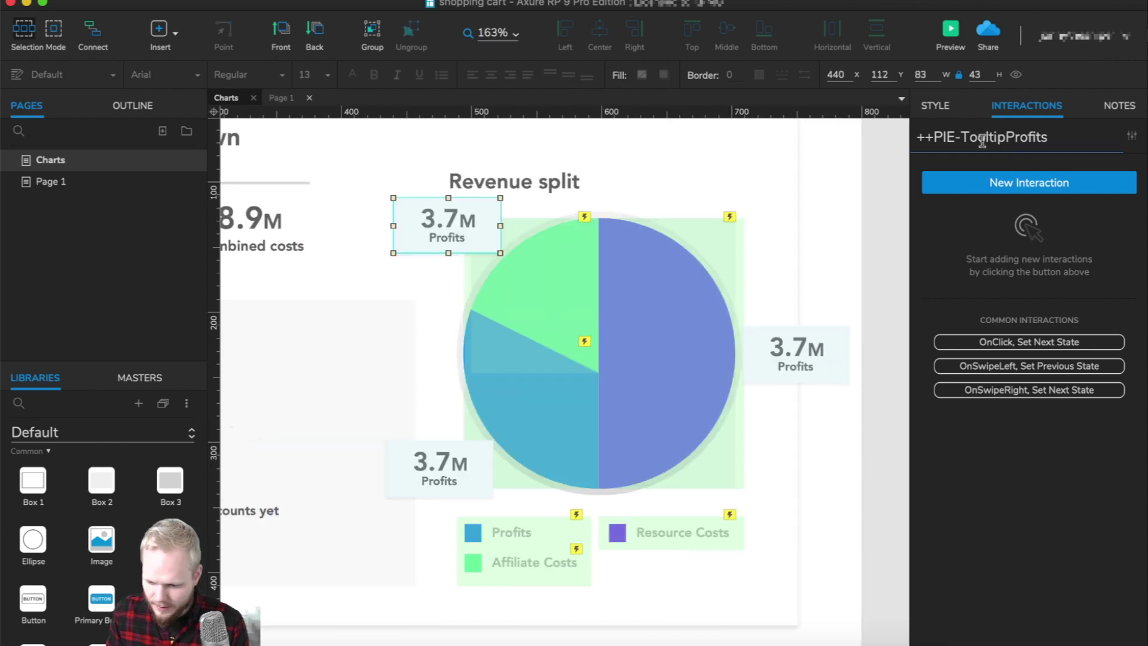
pyautogui.moveTo(1050, 137); pyautogui.dragTo(1007, 135)
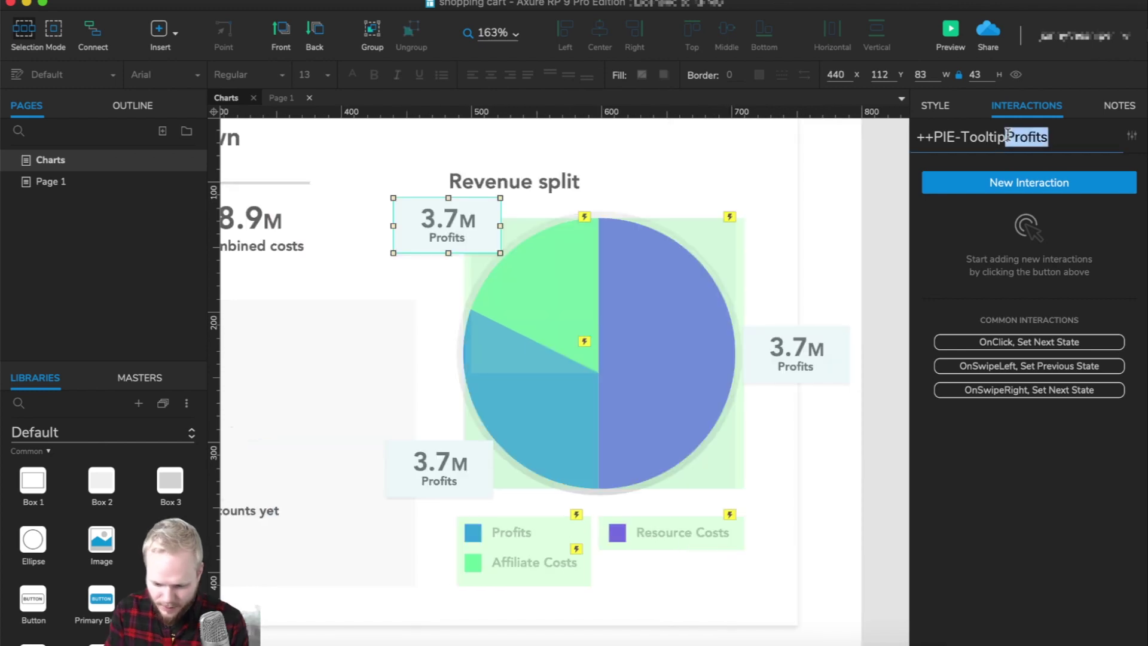
# Rename the copy ++PIE-TooltipAffCosts and edit the top-left tooltip's 3.7M value
pyautogui.write('AffCosts')
pyautogui.click(845, 218)
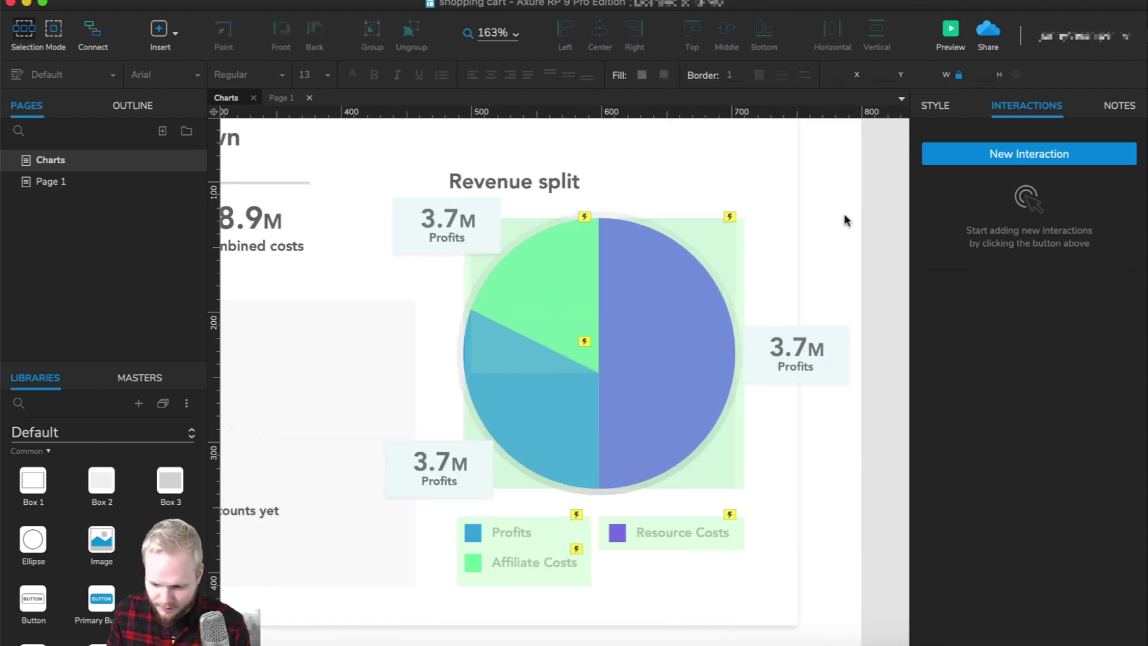
pyautogui.doubleClick(440, 229)
pyautogui.doubleClick(440, 228)
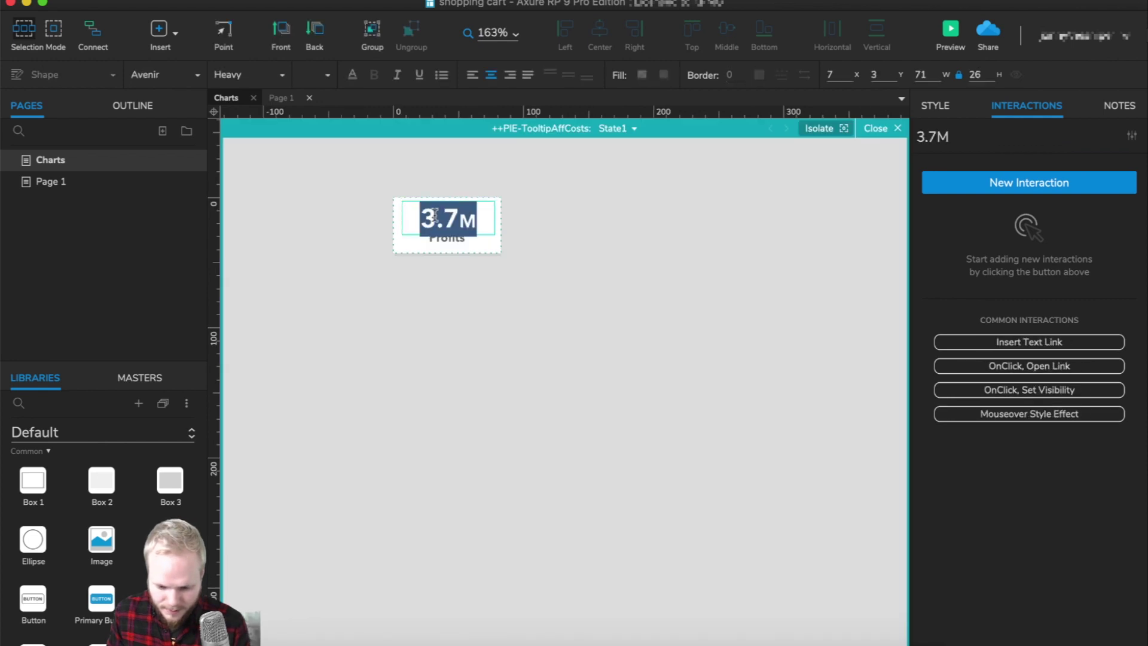
pyautogui.click(438, 222)
pyautogui.press('BackSpace')
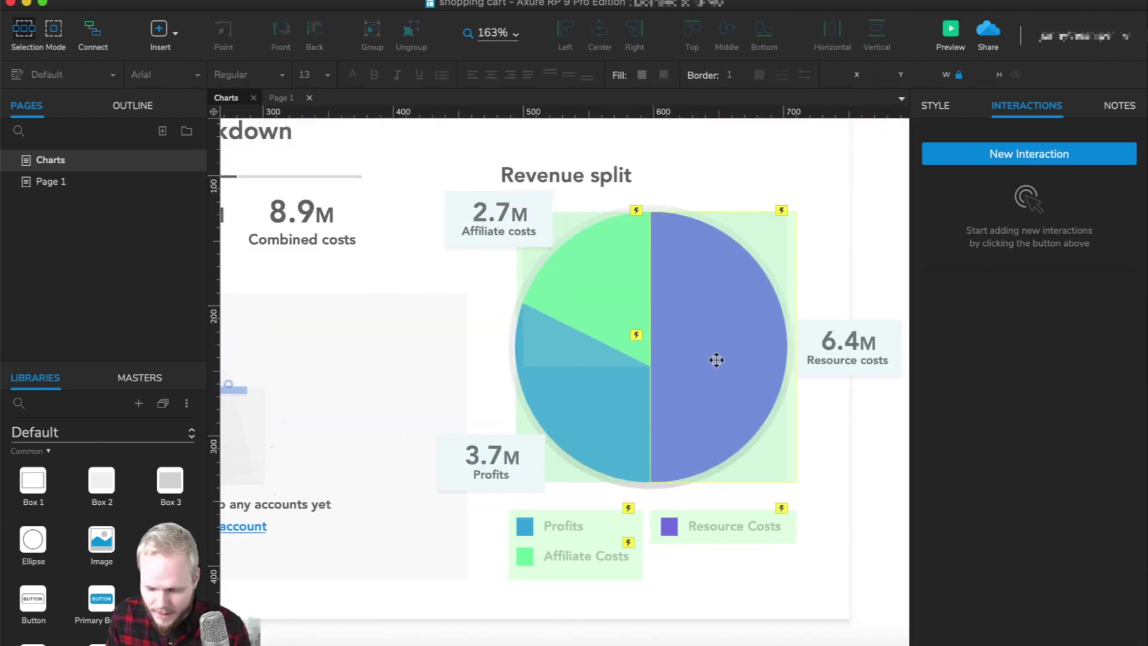
# Set the 6.4M, 2.7M and 3.7M tooltip panels to Hidden in the Style tab
pyautogui.click(731, 311)
pyautogui.click(837, 336)
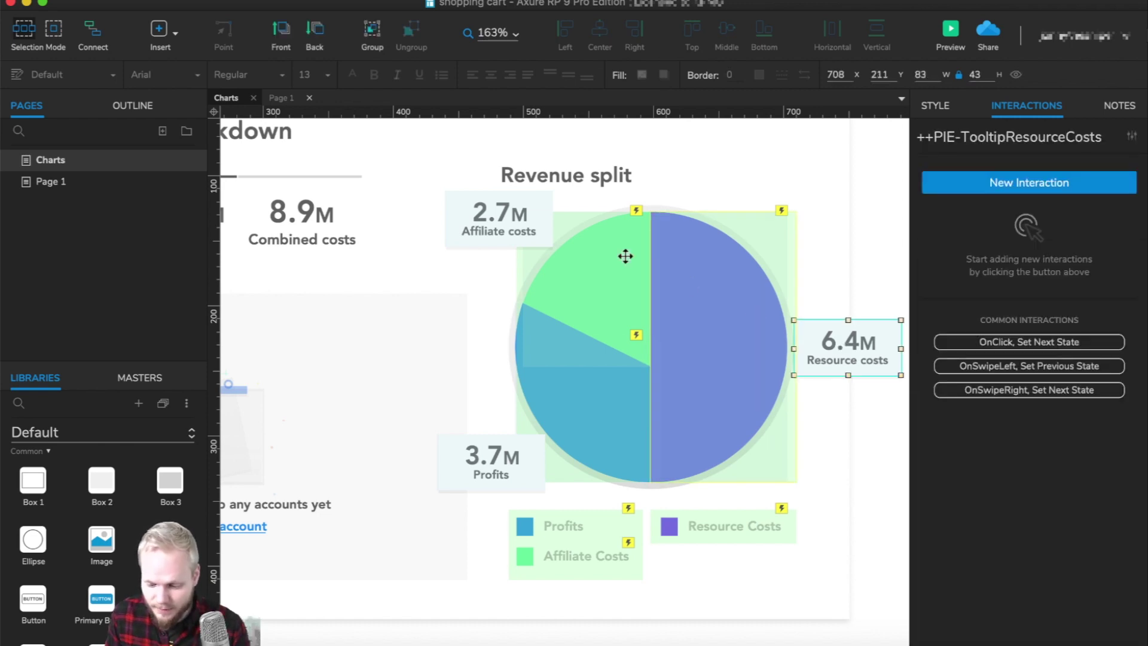
pyautogui.keyDown('shift'); pyautogui.click(488, 234); pyautogui.keyUp('shift')
pyautogui.keyDown('shift'); pyautogui.click(472, 457); pyautogui.keyUp('shift')
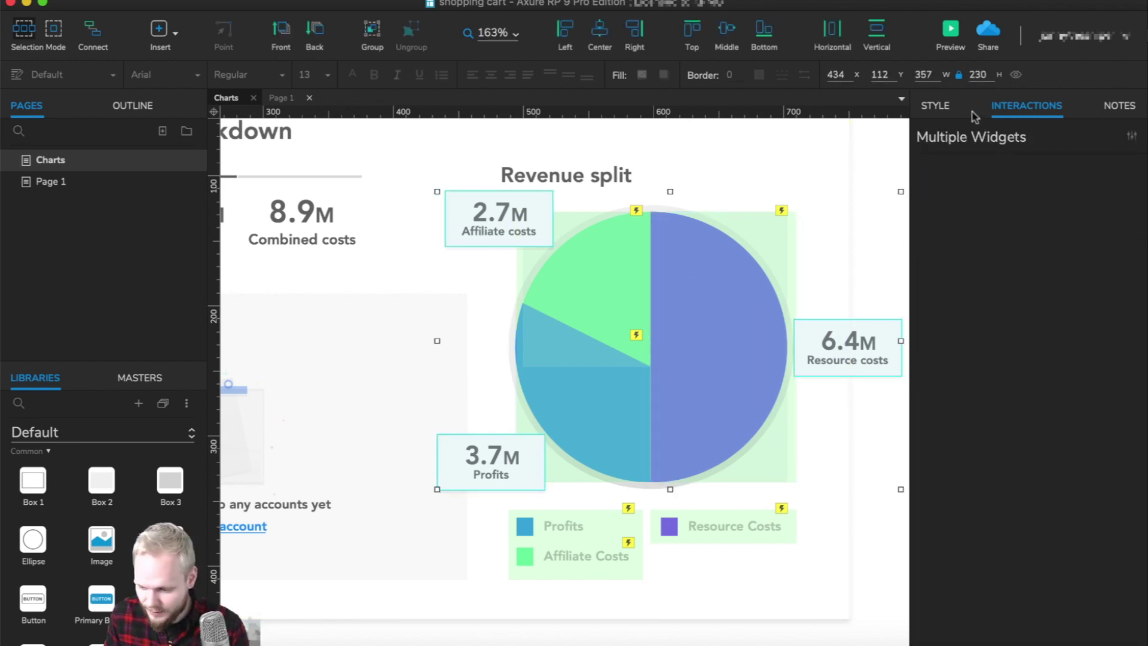
pyautogui.click(945, 107)
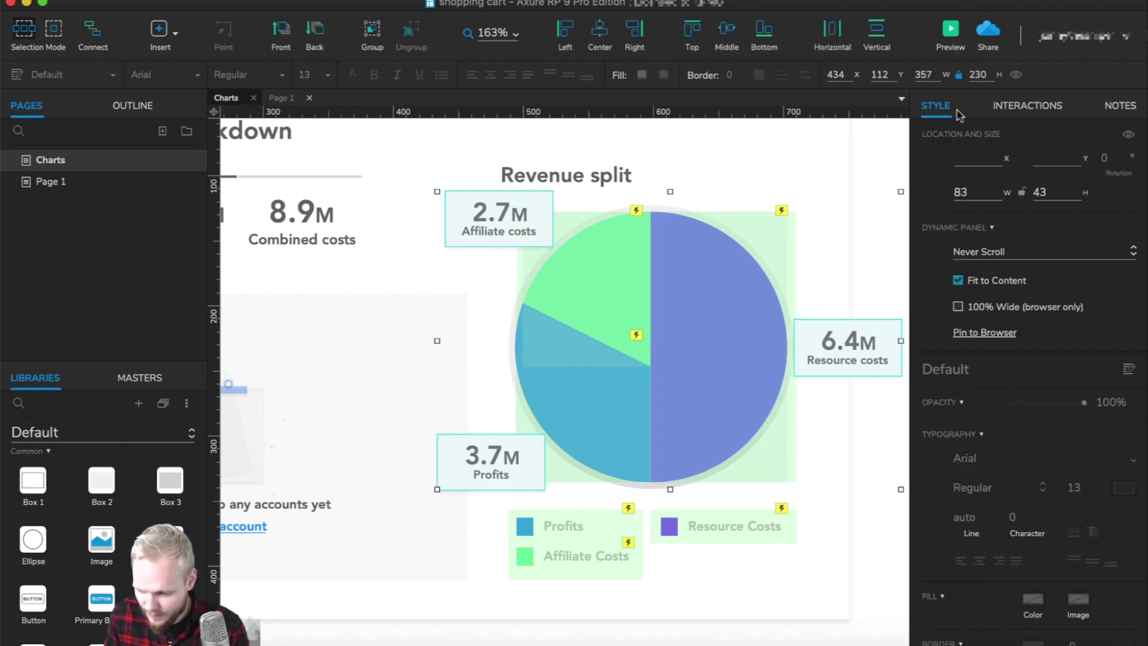
pyautogui.click(1129, 136)
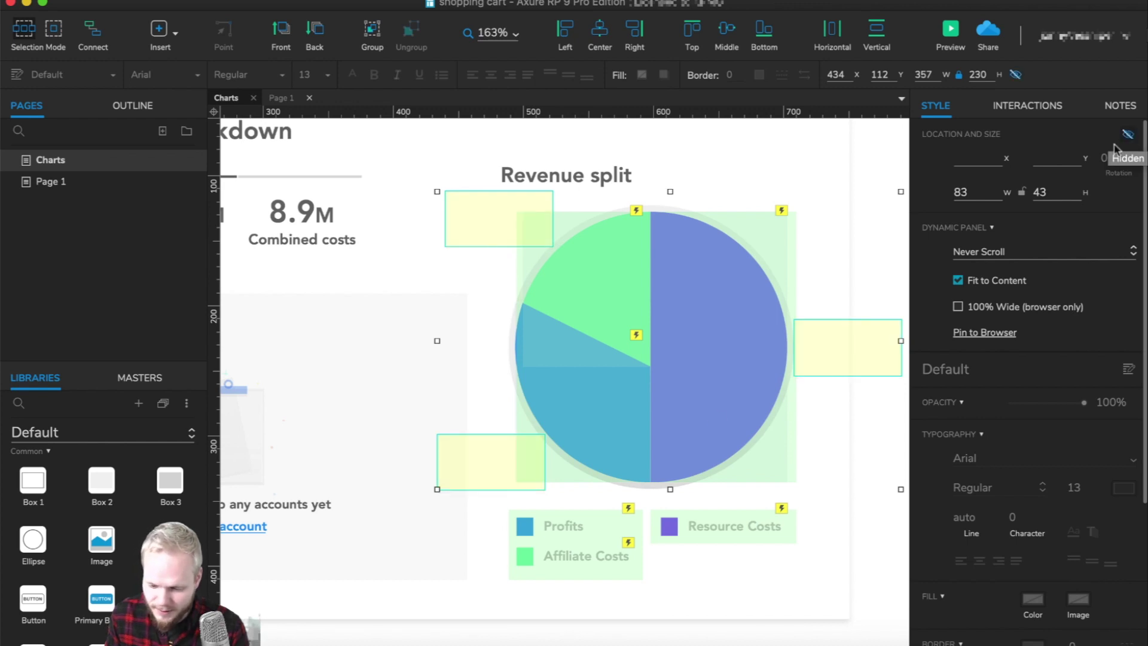
pyautogui.click(833, 433)
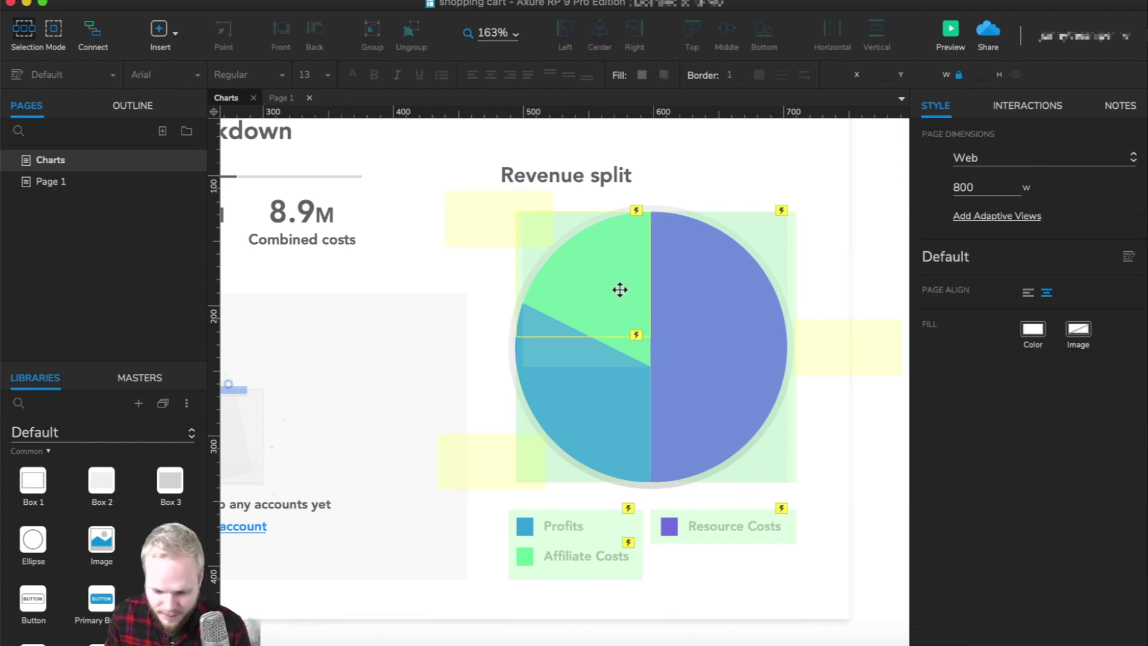
pyautogui.doubleClick(556, 220)
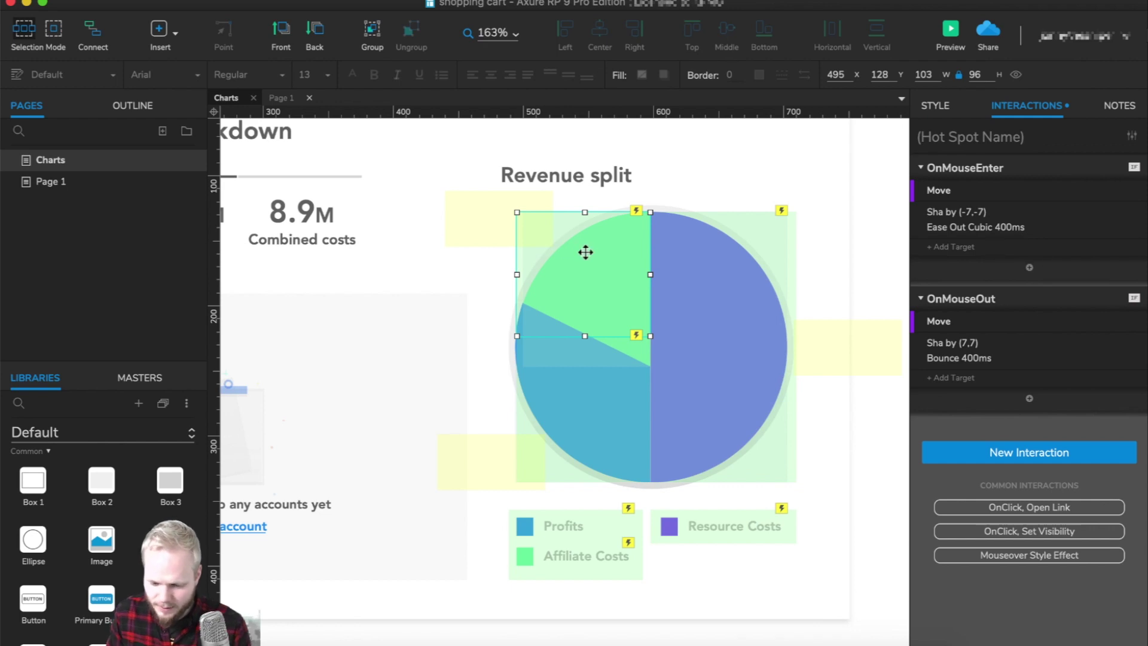
# On the green slice's hover-in, show the Affiliate costs tooltip with no animation
pyautogui.click(1029, 268)
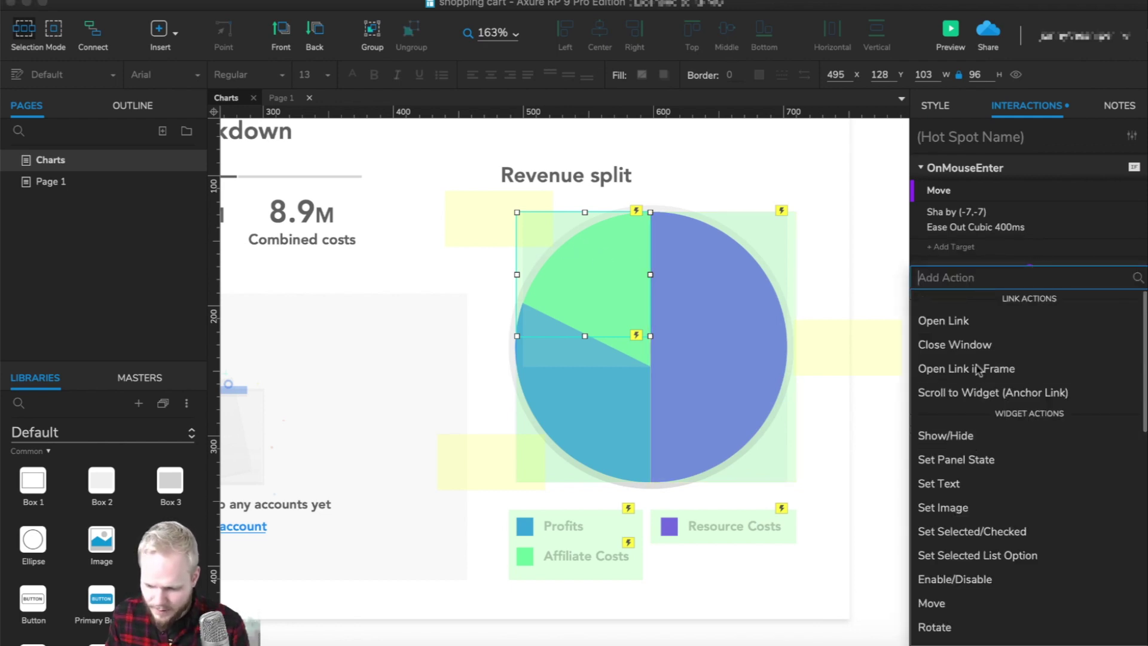
pyautogui.click(968, 441)
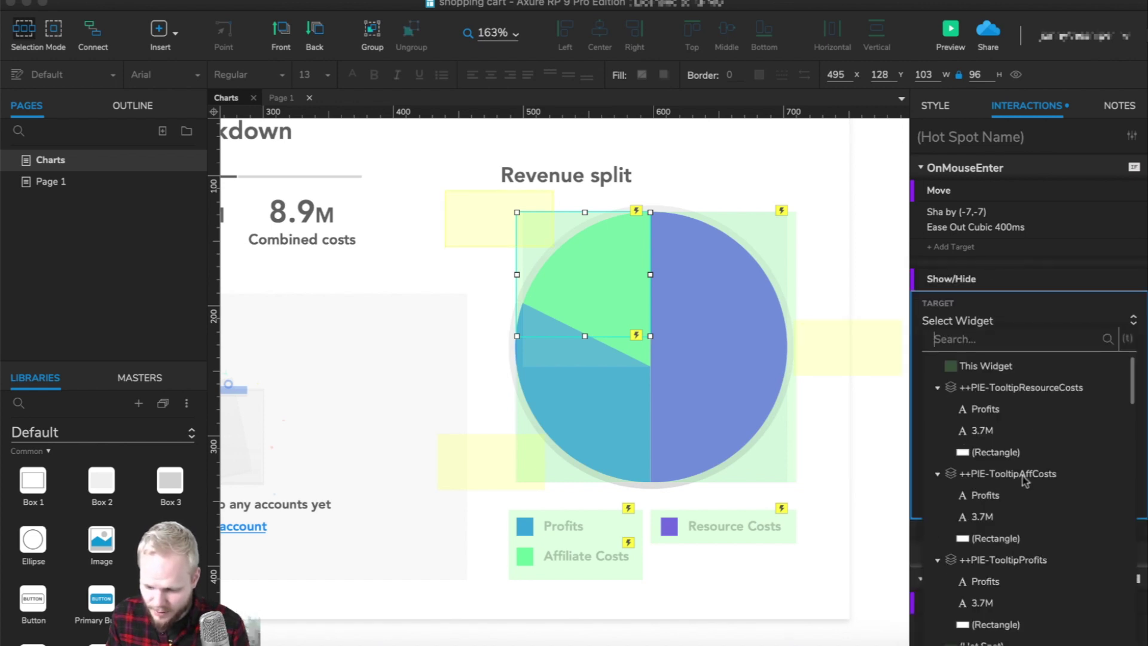
pyautogui.click(997, 472)
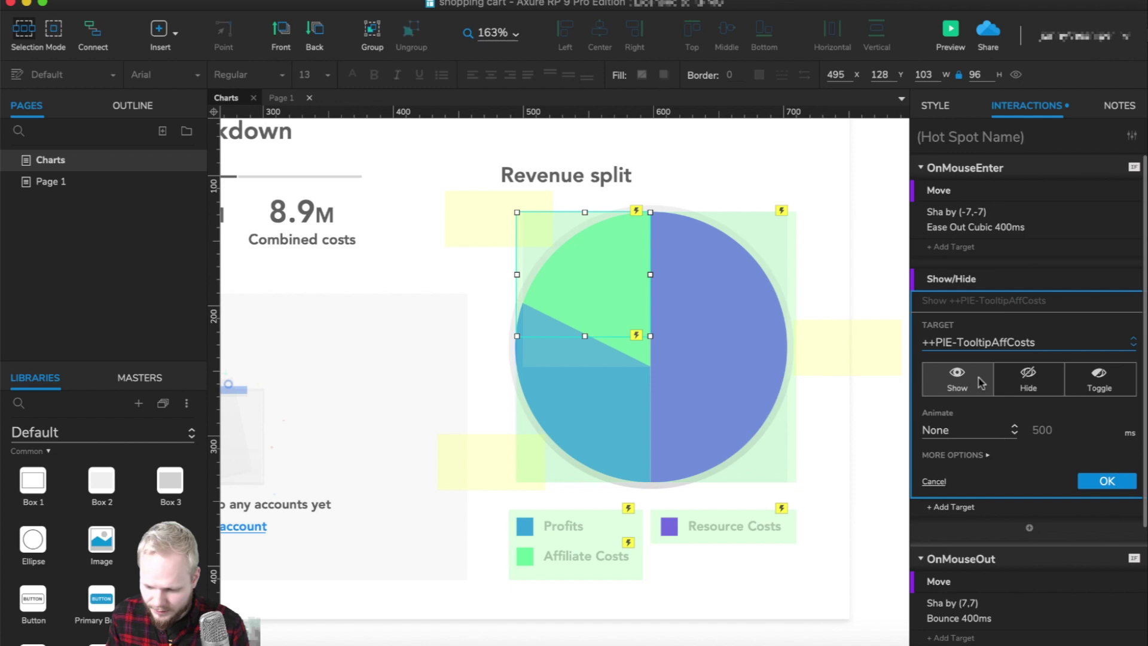
pyautogui.click(1004, 428)
pyautogui.click(1045, 433)
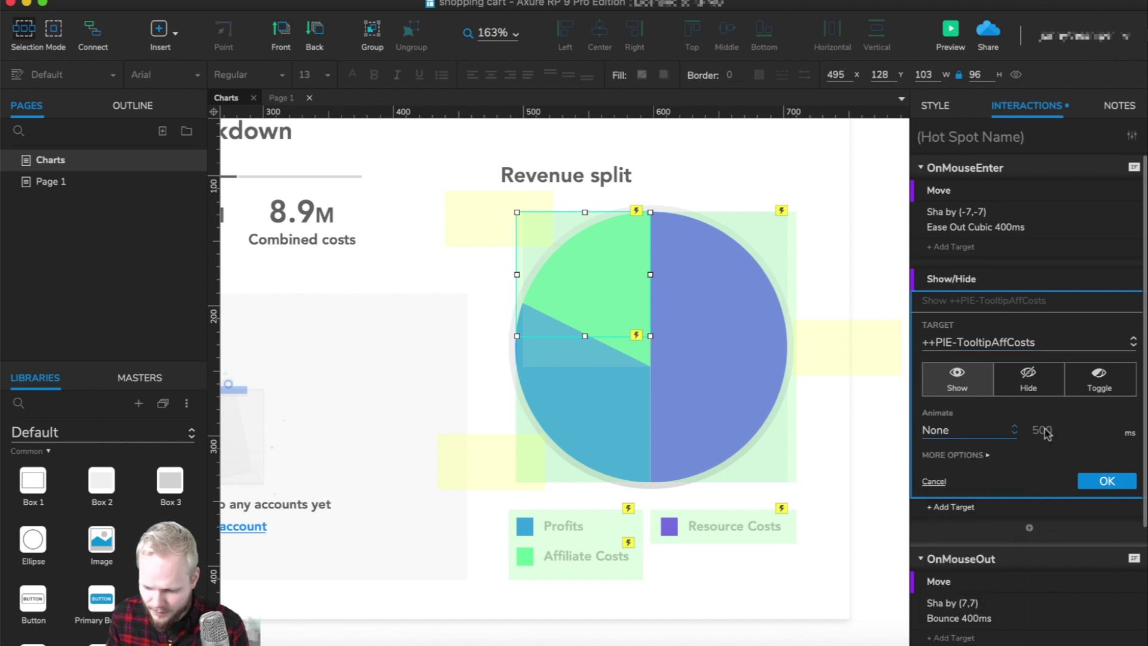
pyautogui.click(1127, 481)
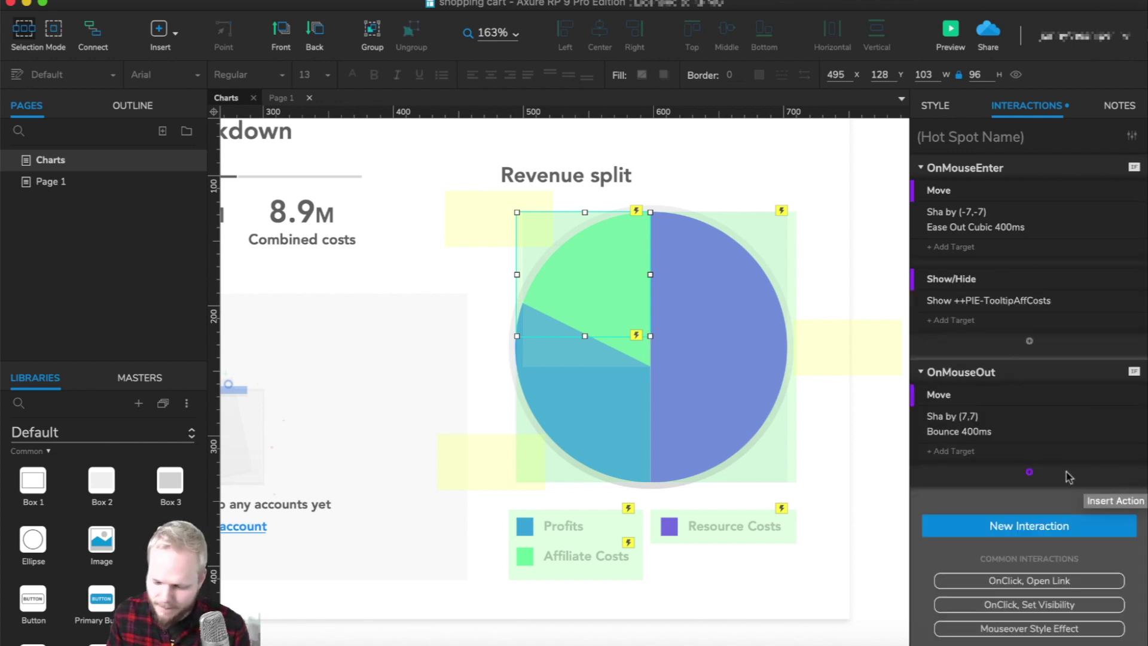
# On hover-out, hide the Affiliate costs tooltip with a 200 ms fade; repeat for Resource Costs
pyautogui.click(1030, 474)
pyautogui.scroll(-2, 980, 562)
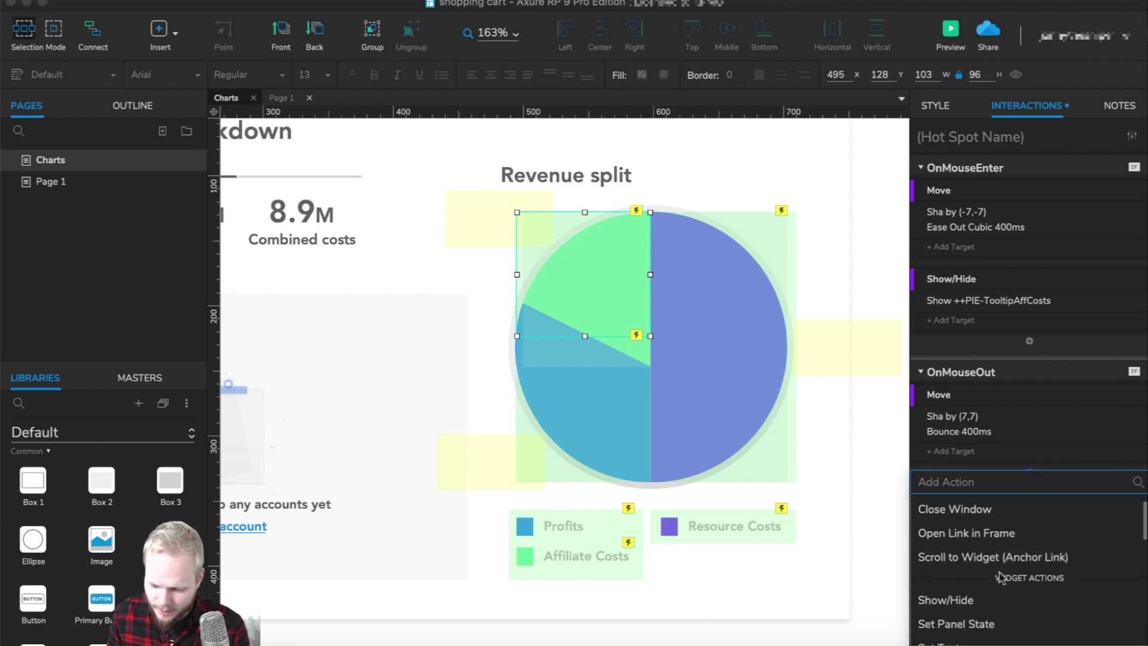
pyautogui.click(981, 604)
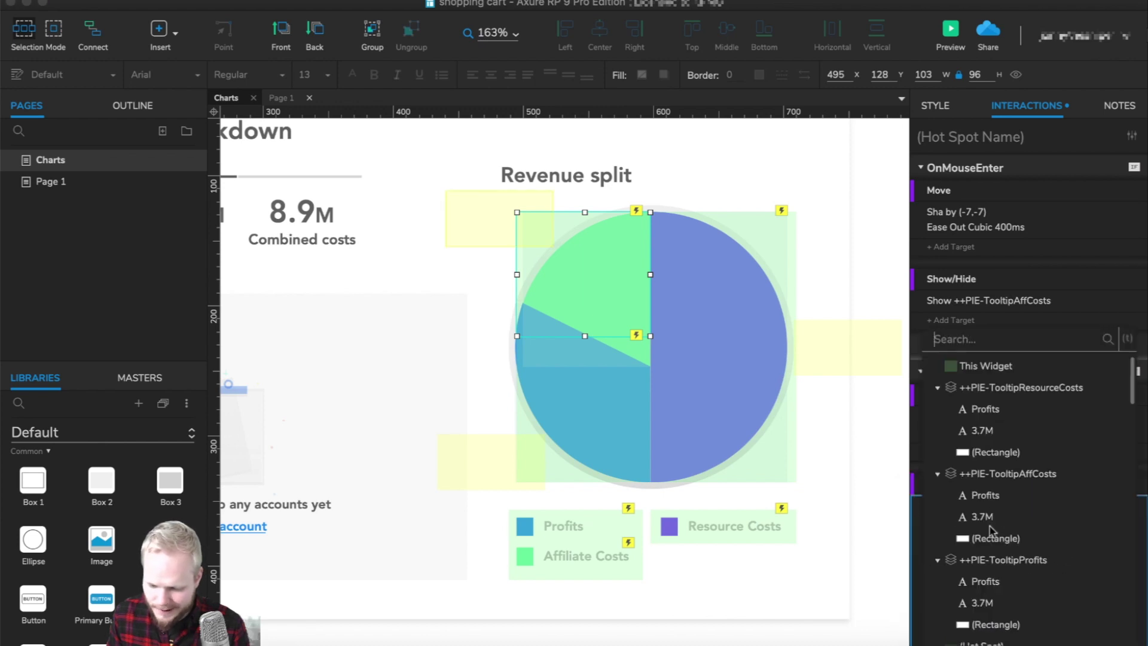
pyautogui.click(1040, 475)
pyautogui.click(1029, 579)
pyautogui.scroll(-1, 1028, 574)
pyautogui.click(980, 597)
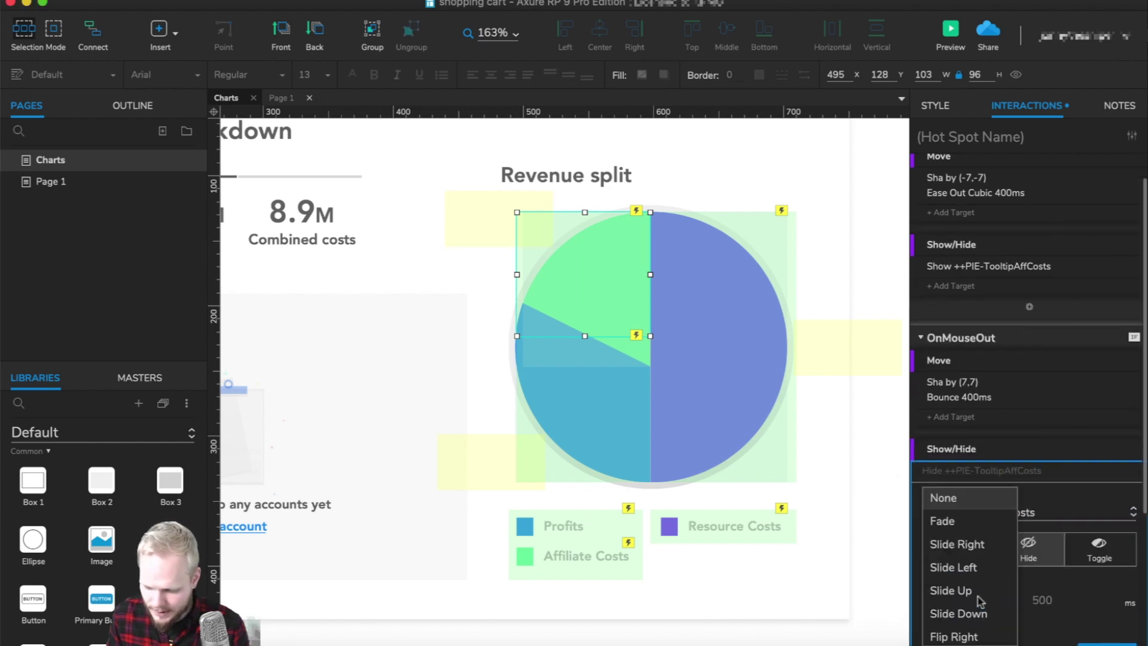
pyautogui.click(943, 520)
pyautogui.doubleClick(1041, 614)
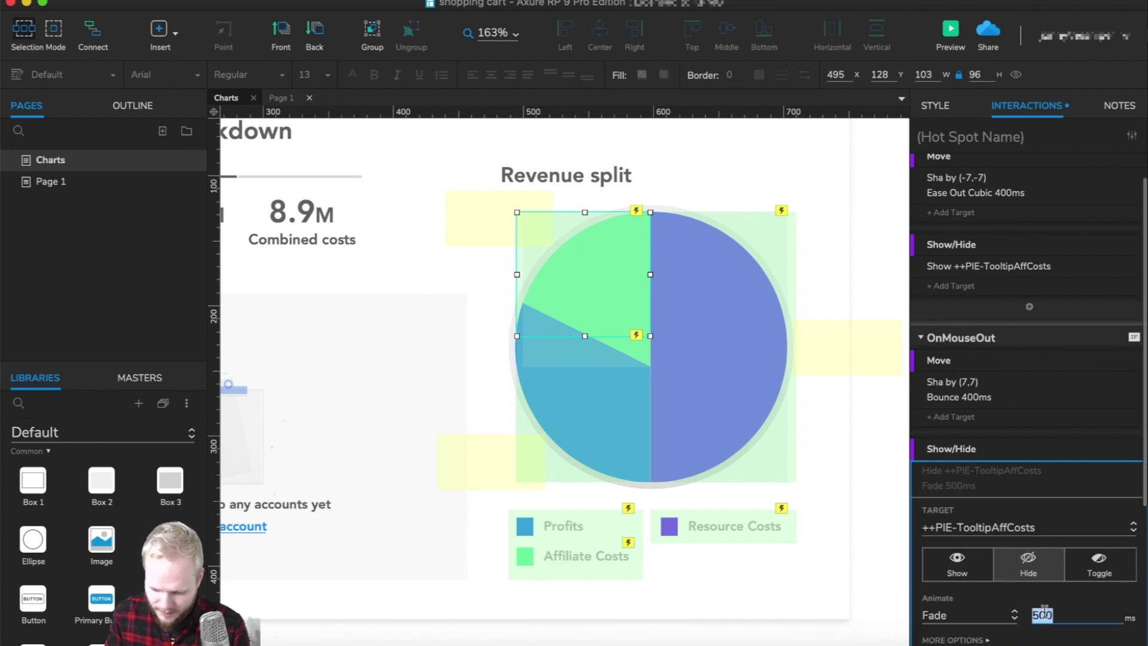
pyautogui.write('200')
pyautogui.scroll(-2, 1032, 603)
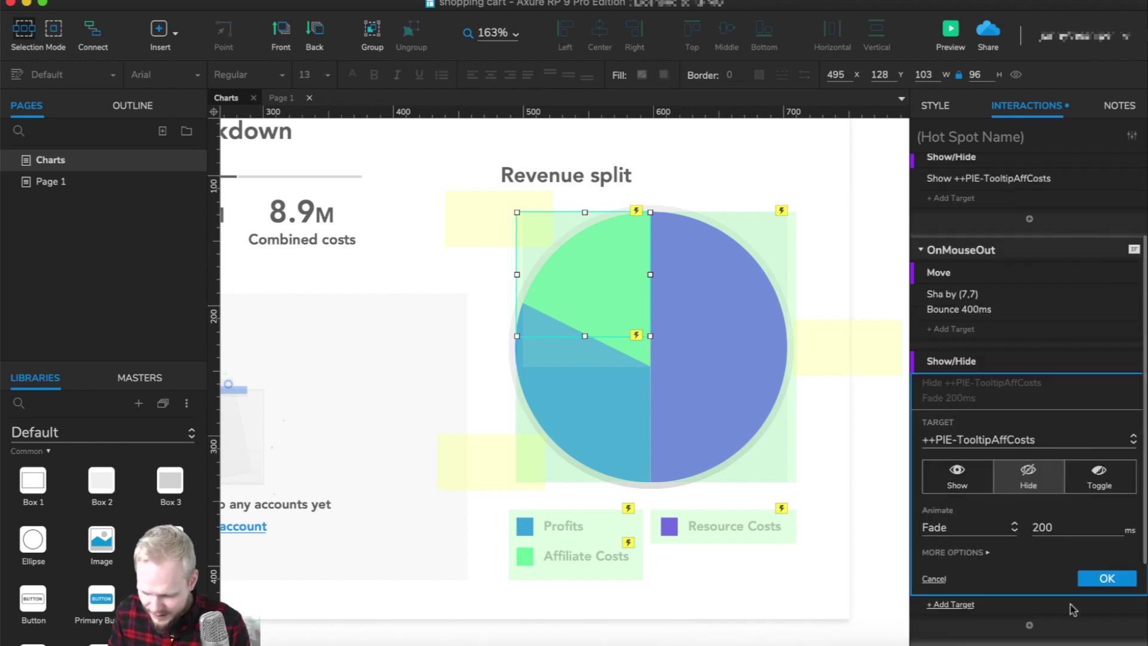
pyautogui.click(1103, 580)
pyautogui.scroll(1, 1064, 401)
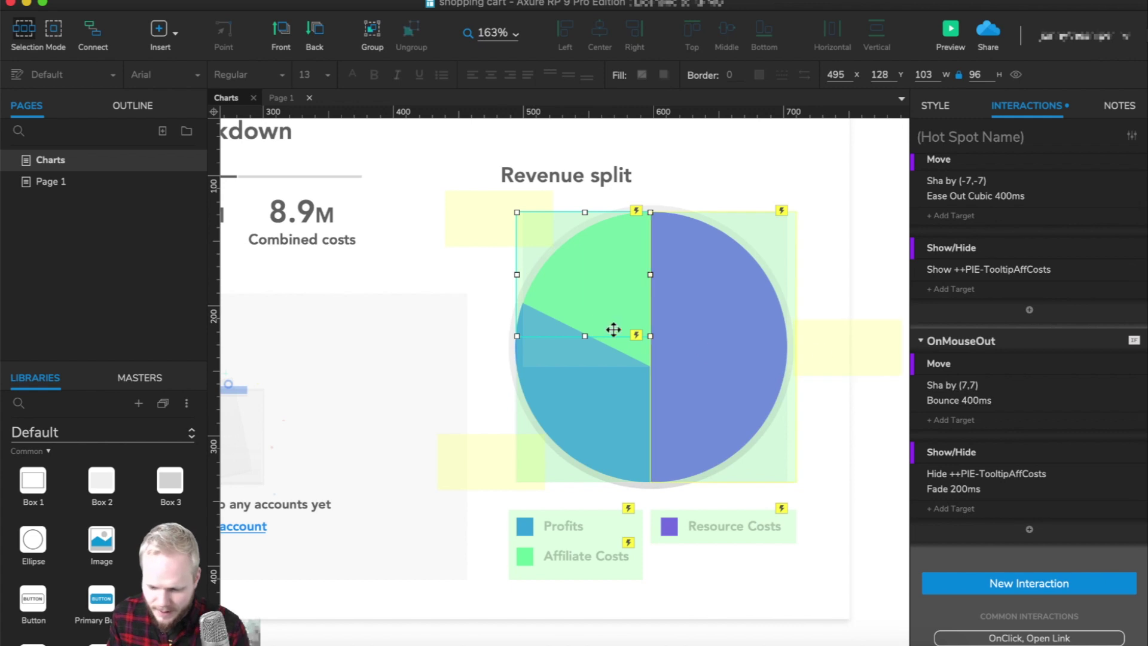
pyautogui.click(748, 339)
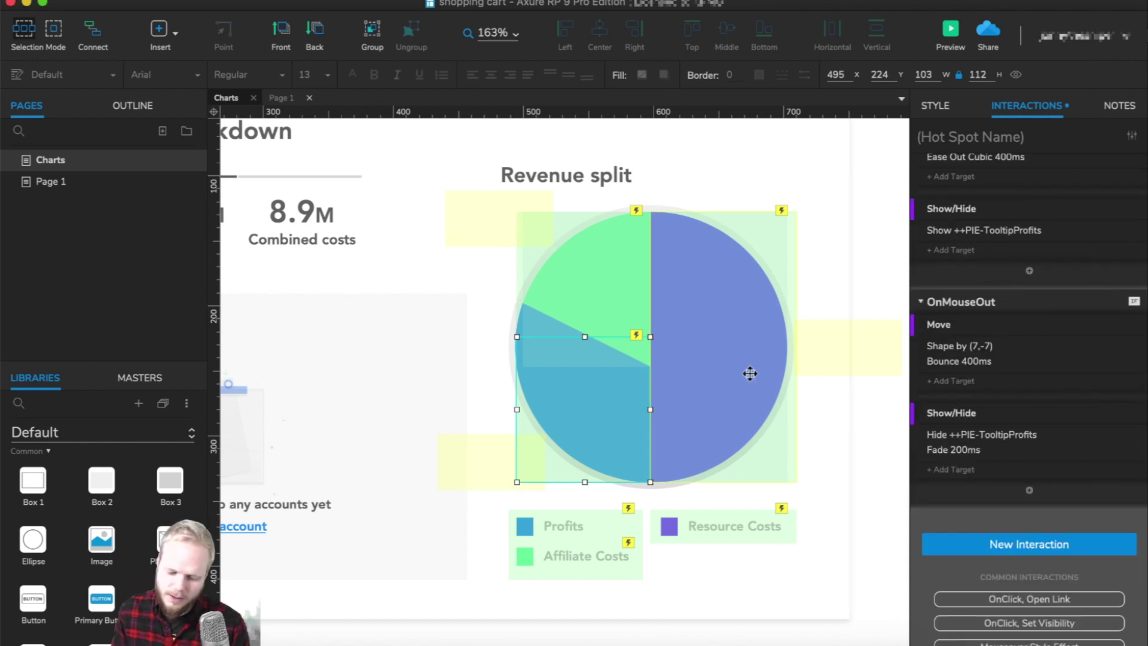
pyautogui.click(741, 367)
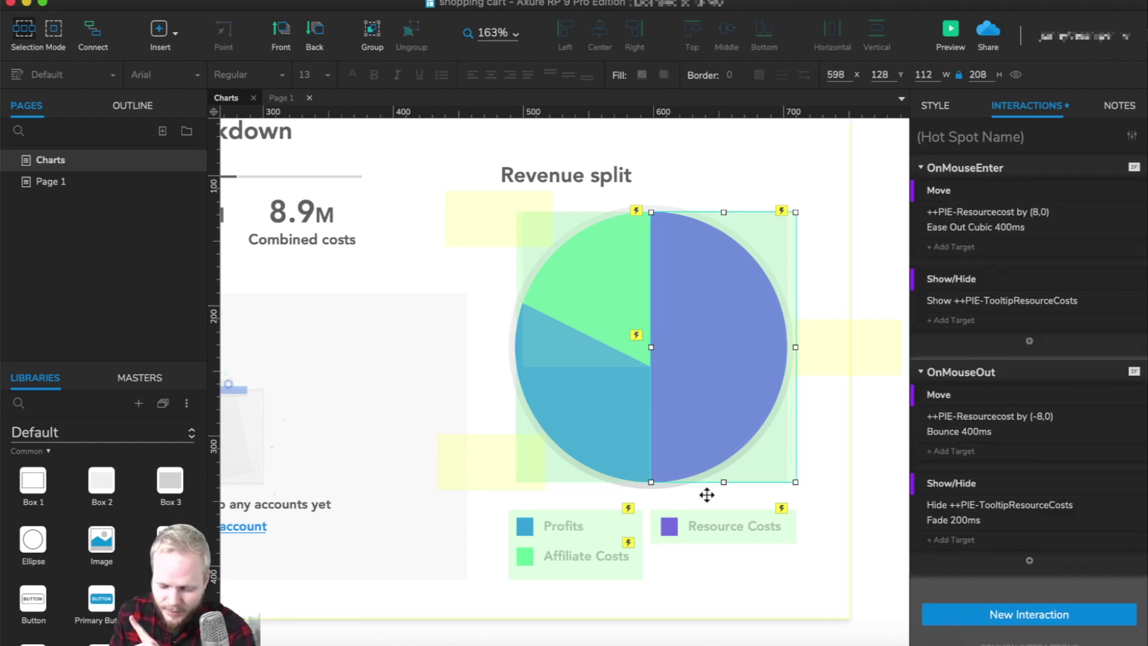
# Move the purple-slice hot spot onto the Resource Costs legend row and resize it to fit
pyautogui.click(716, 522)
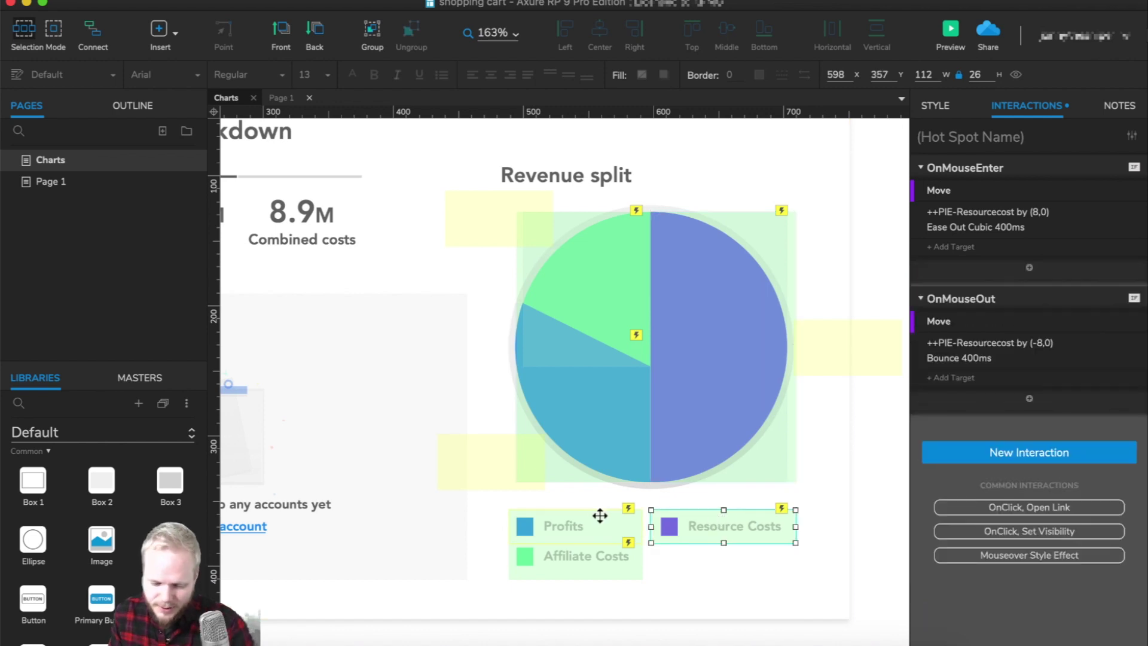
pyautogui.keyDown('shift'); pyautogui.click(577, 523); pyautogui.keyUp('shift')
pyautogui.keyDown('shift'); pyautogui.click(570, 555); pyautogui.keyUp('shift')
pyautogui.click(619, 496)
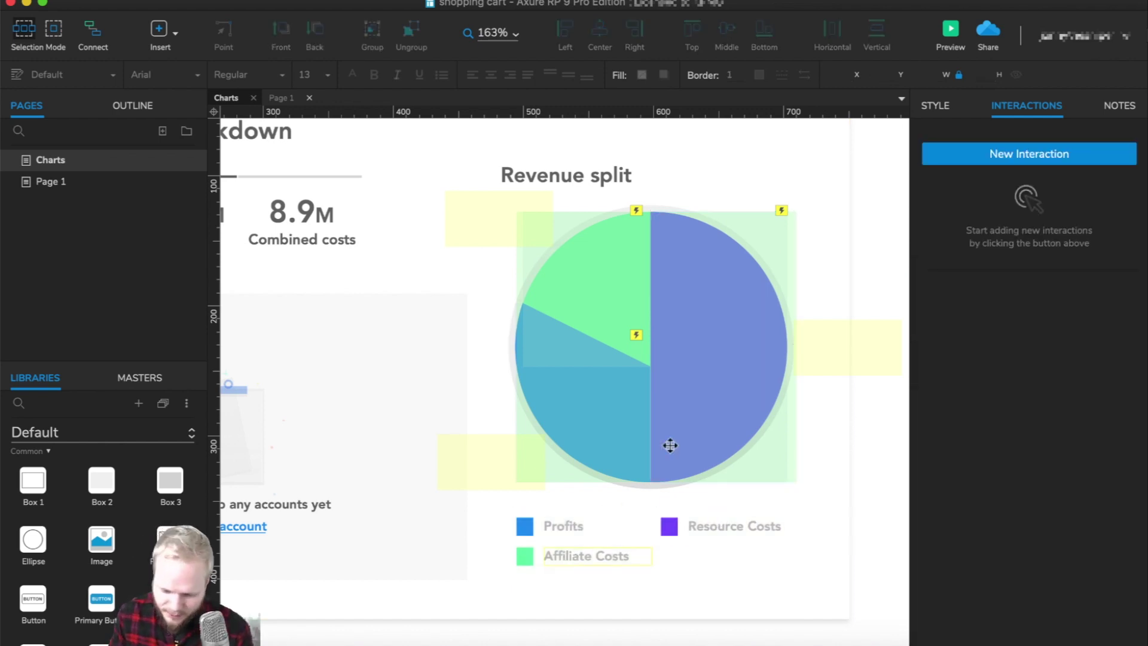
pyautogui.click(670, 444)
pyautogui.moveTo(706, 361); pyautogui.dragTo(697, 581)
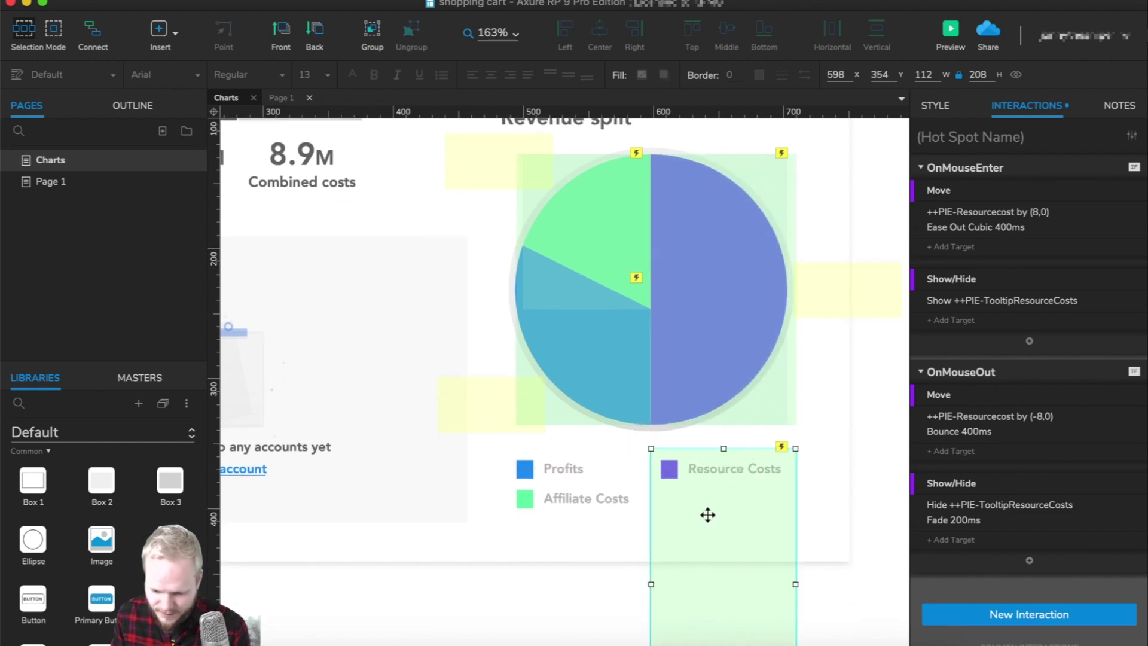
pyautogui.scroll(-3, 707, 512)
pyautogui.moveTo(725, 626); pyautogui.dragTo(720, 395)
# Fit the Profits and green-slice hot spots onto the Profits and Affiliate Costs legend rows, then preview
pyautogui.click(542, 276)
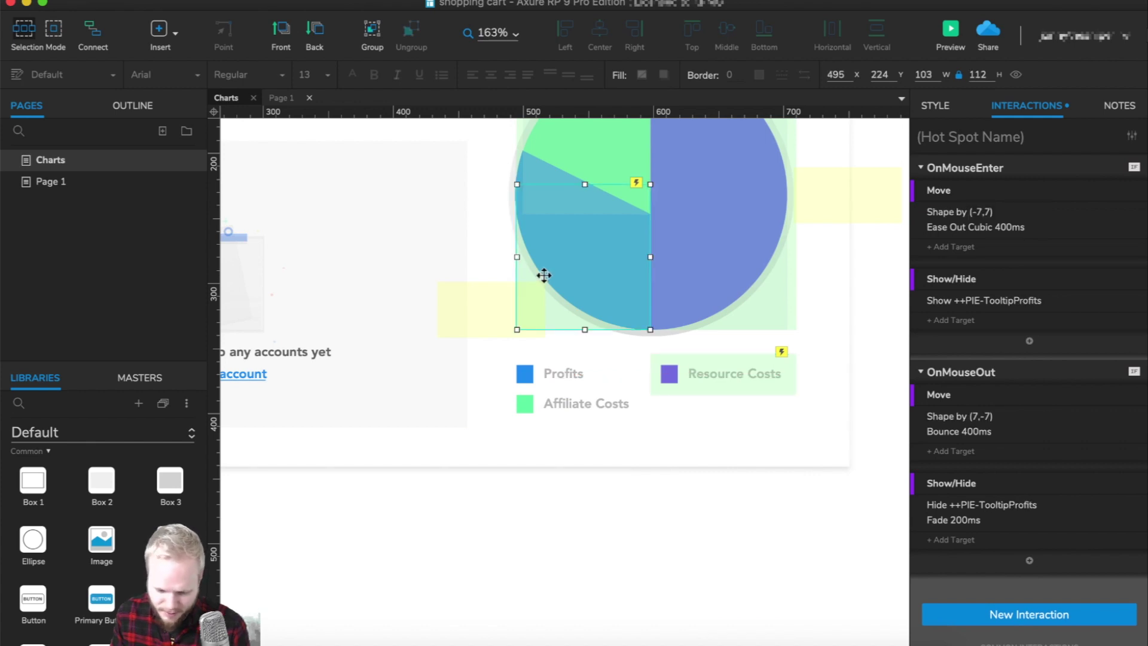
pyautogui.moveTo(543, 275); pyautogui.dragTo(535, 416)
pyautogui.moveTo(580, 497); pyautogui.dragTo(604, 391)
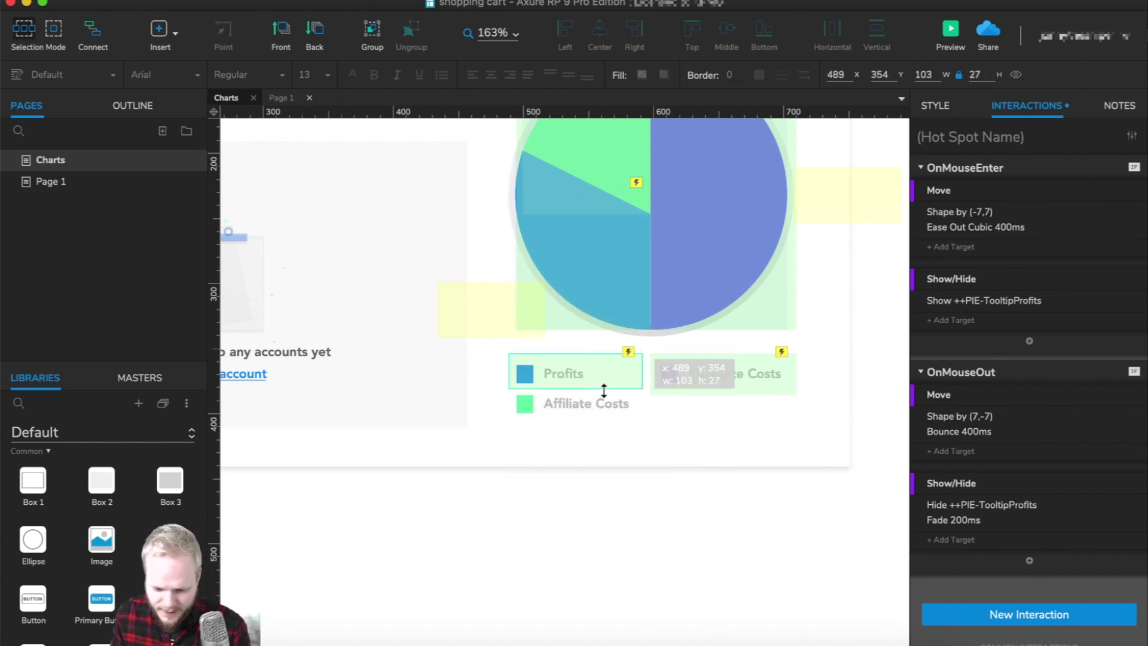
pyautogui.click(581, 169)
pyautogui.scroll(2, 590, 315)
pyautogui.moveTo(581, 169); pyautogui.dragTo(526, 477)
pyautogui.keyDown('shift'); pyautogui.click(575, 402); pyautogui.keyUp('shift')
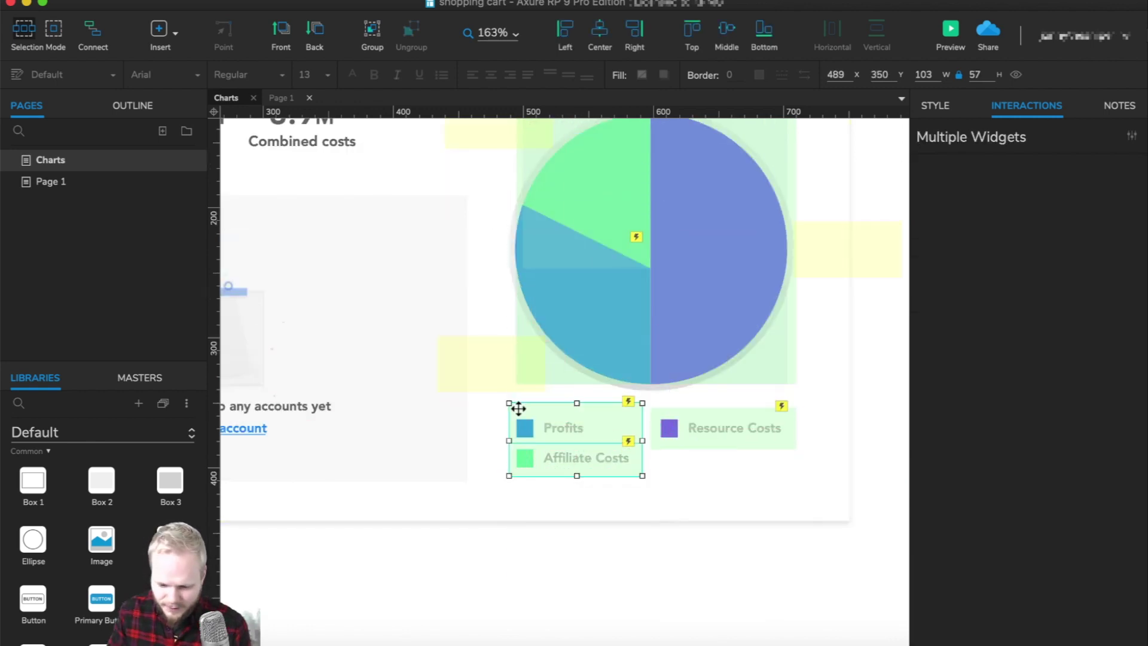
pyautogui.click(574, 420)
pyautogui.moveTo(577, 407); pyautogui.dragTo(575, 407)
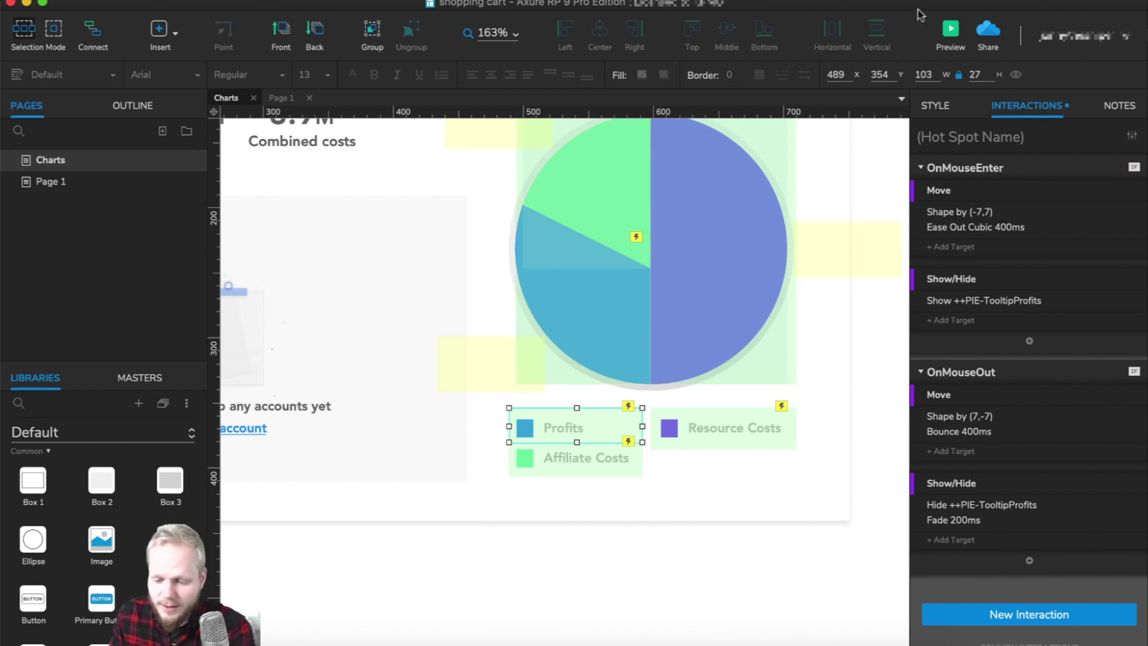
pyautogui.click(949, 33)
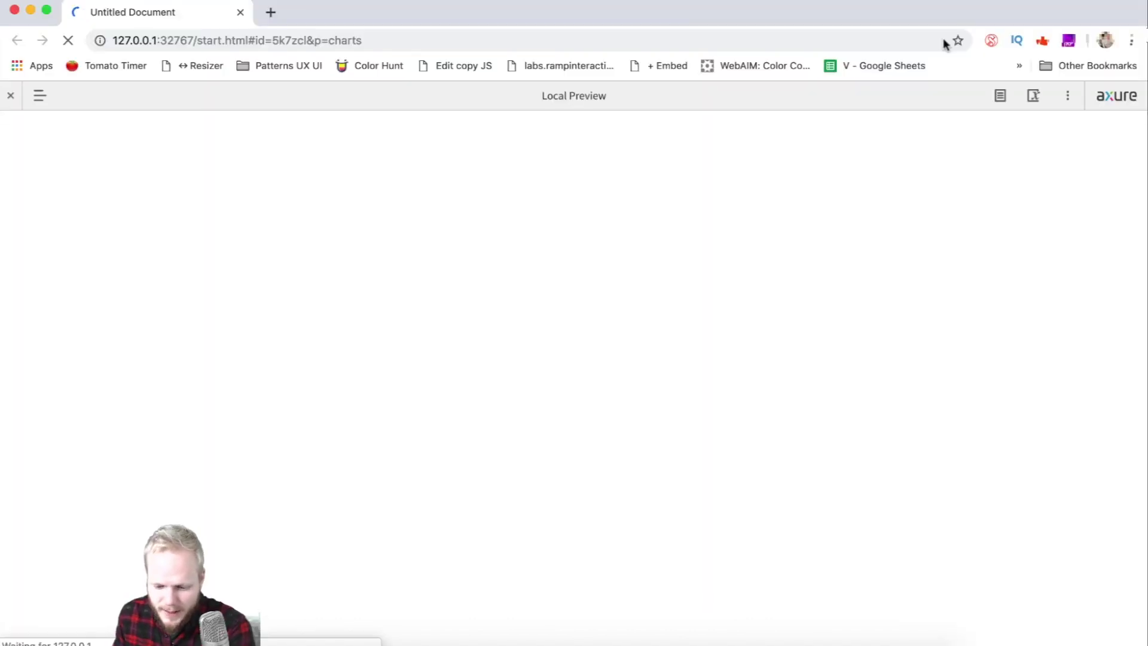
# Hide the preview toolbar and hover the legend to bring up the 2.7M and 6.4M tooltips
pyautogui.click(11, 96)
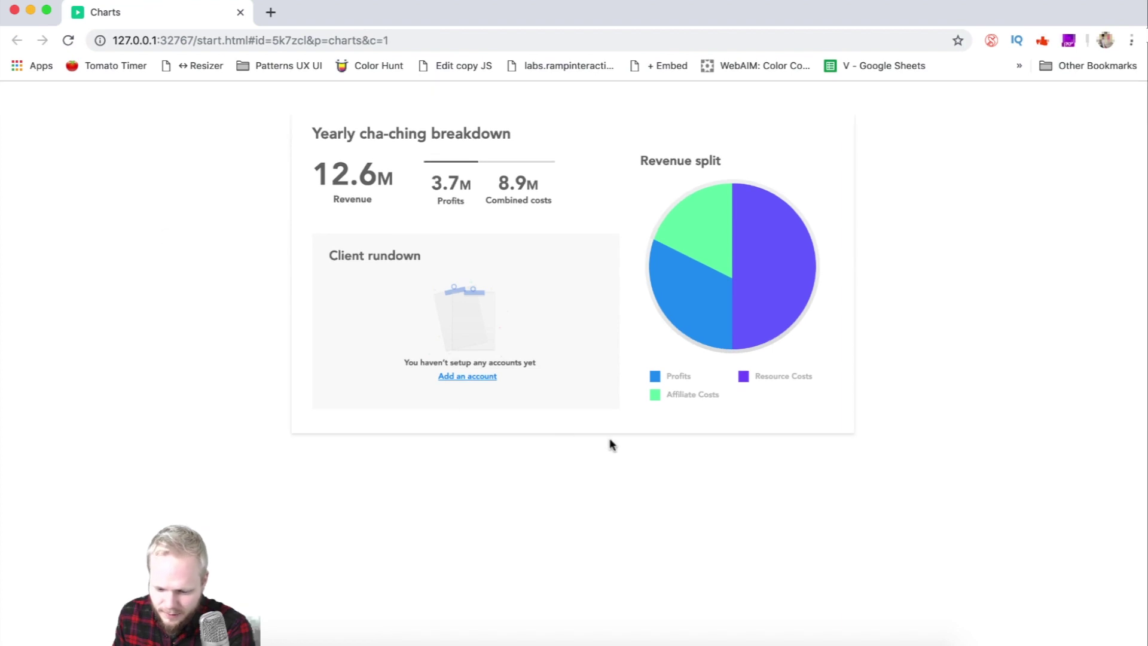
pyautogui.moveTo(679, 395)
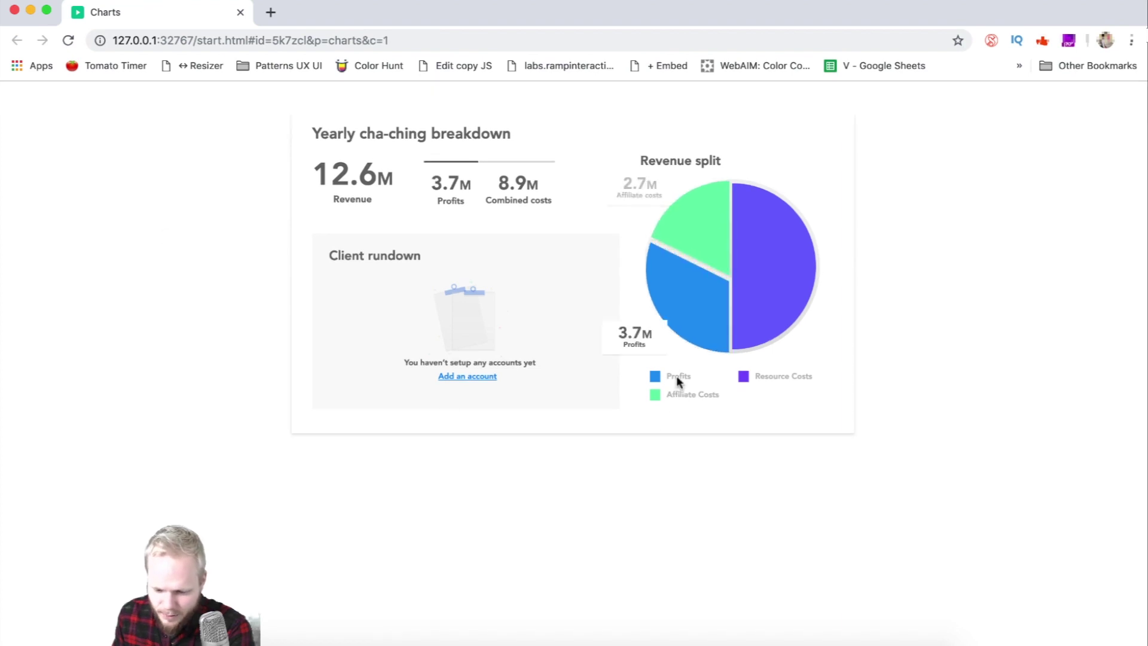
pyautogui.moveTo(749, 389)
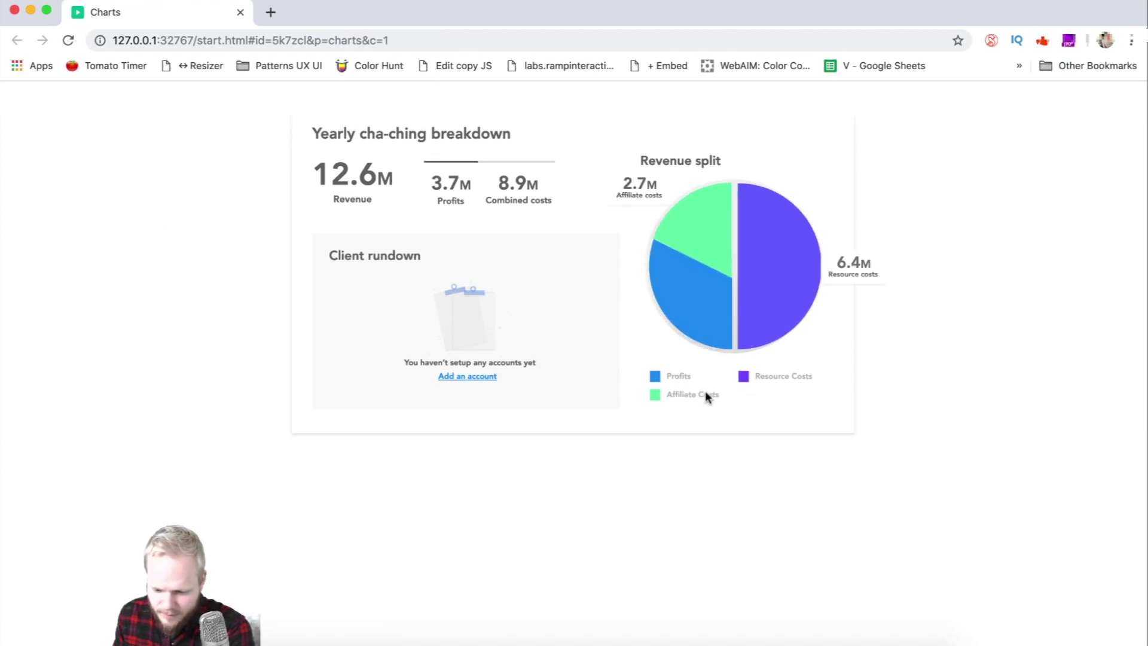